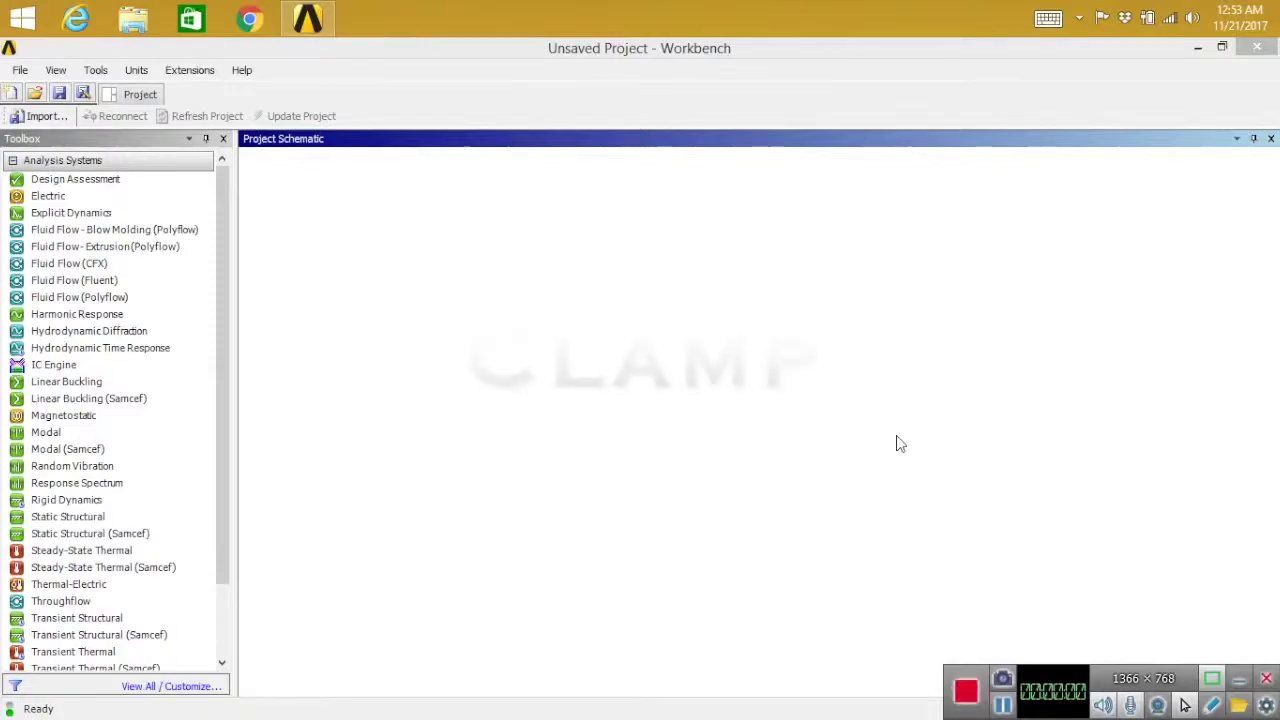
# Add a standalone Geometry component system to the project schematic and name it Clamp.
pyautogui.click(1237, 681)
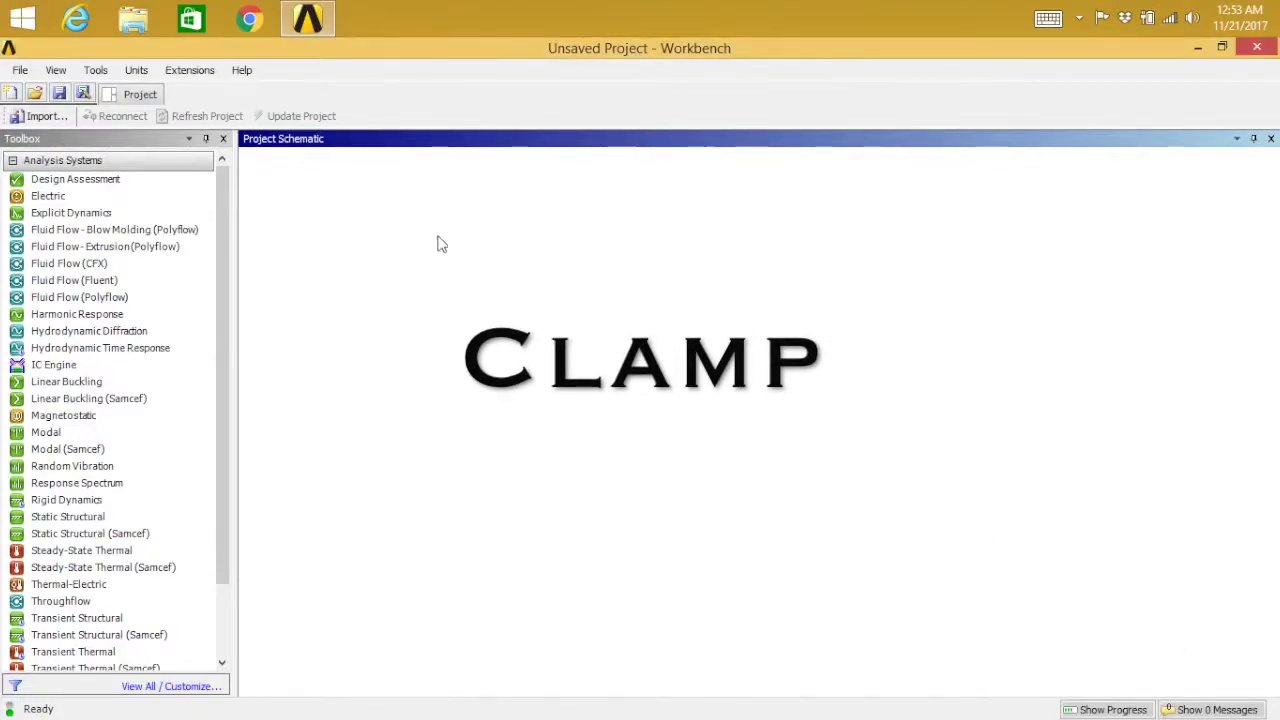
pyautogui.rightClick(383, 199)
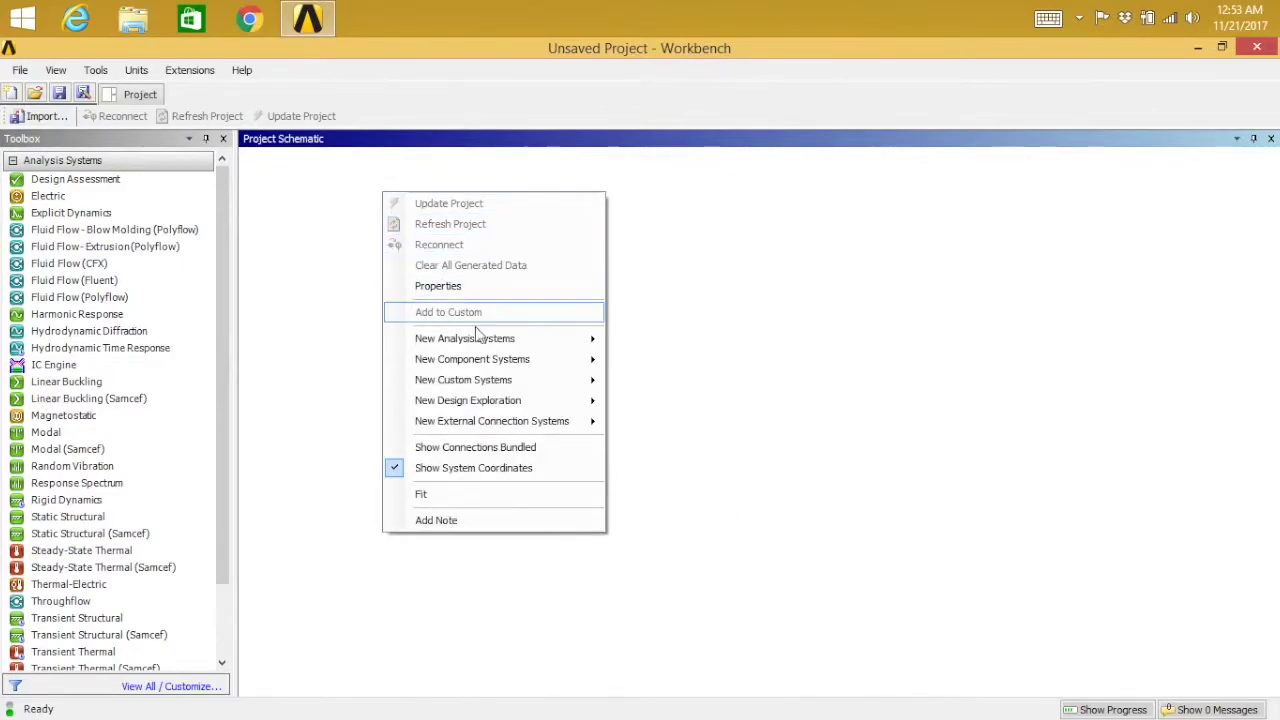
pyautogui.moveTo(486, 358)
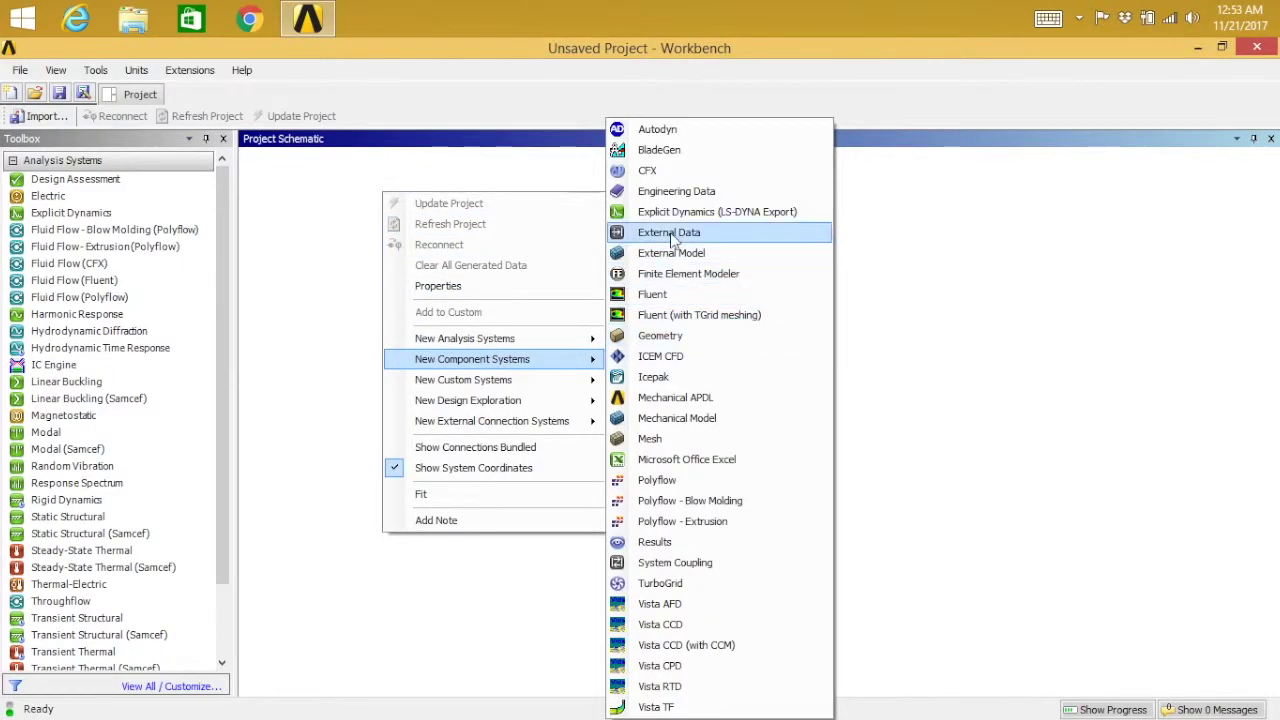
pyautogui.click(673, 333)
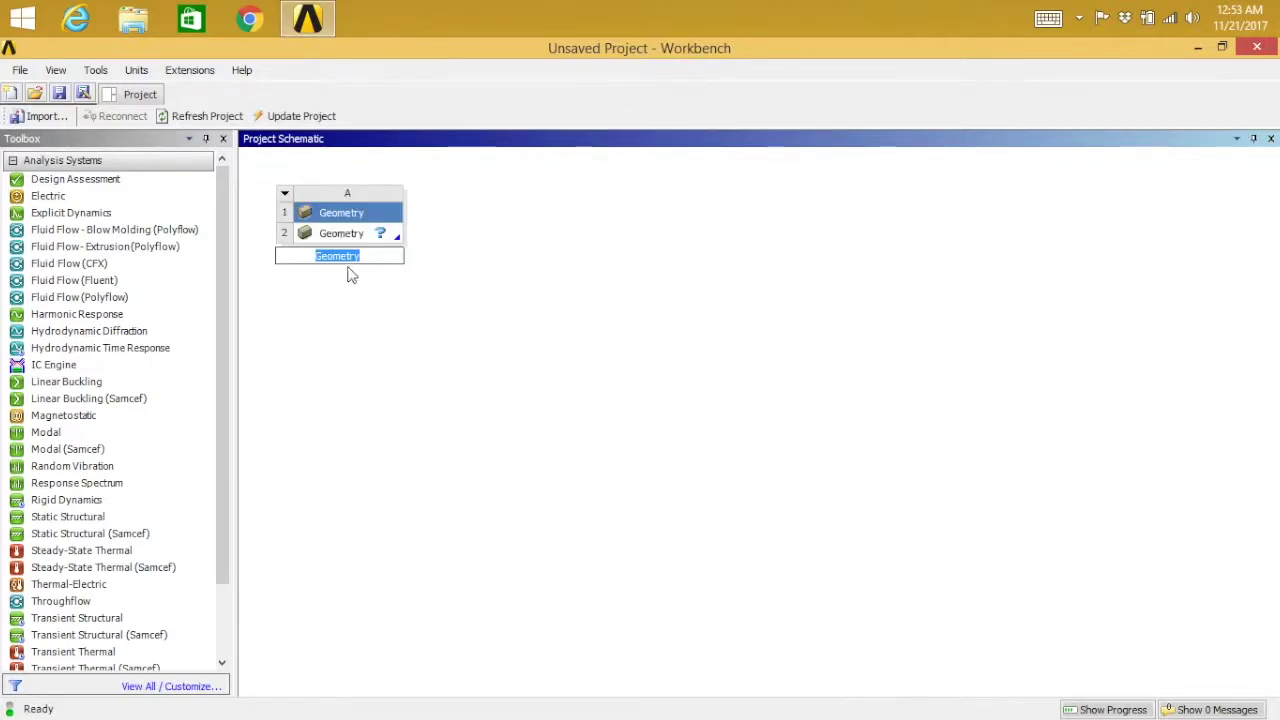
pyautogui.write('V')
pyautogui.write('lamp')
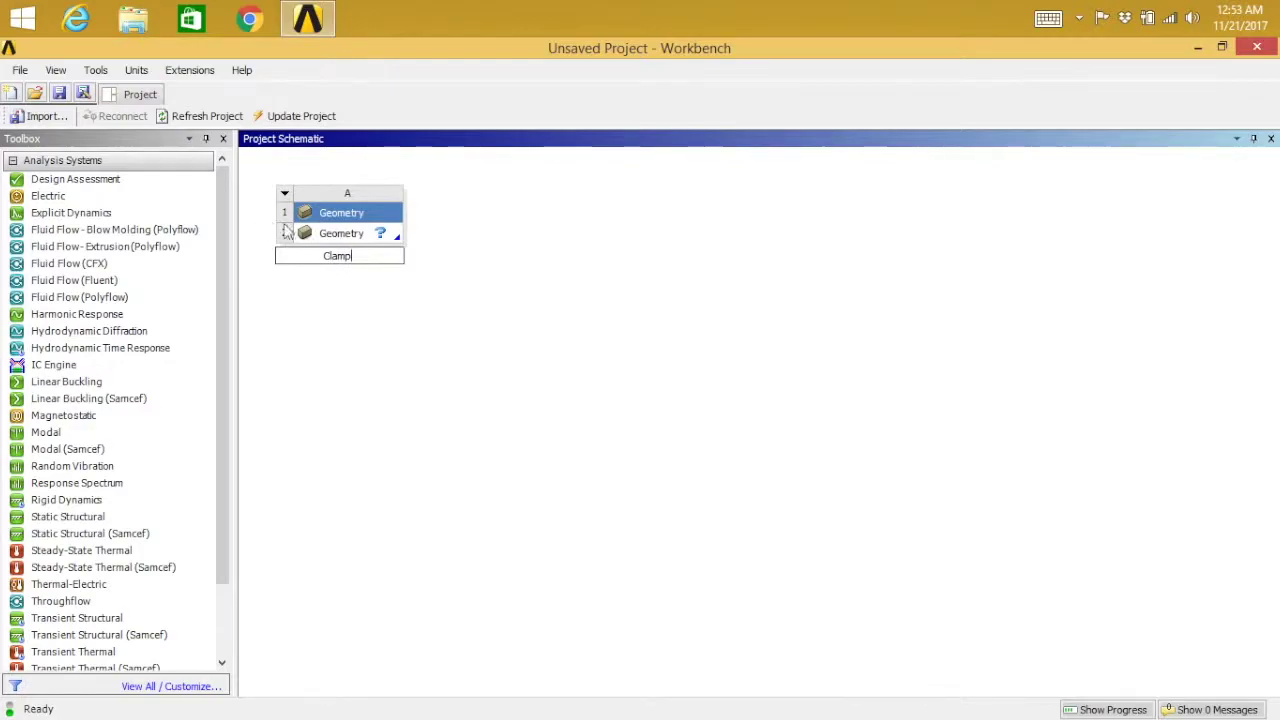
# Start a new geometry from the Clamp system's Geometry cell in DesignModeler.
pyautogui.click(318, 238)
pyautogui.rightClick(317, 244)
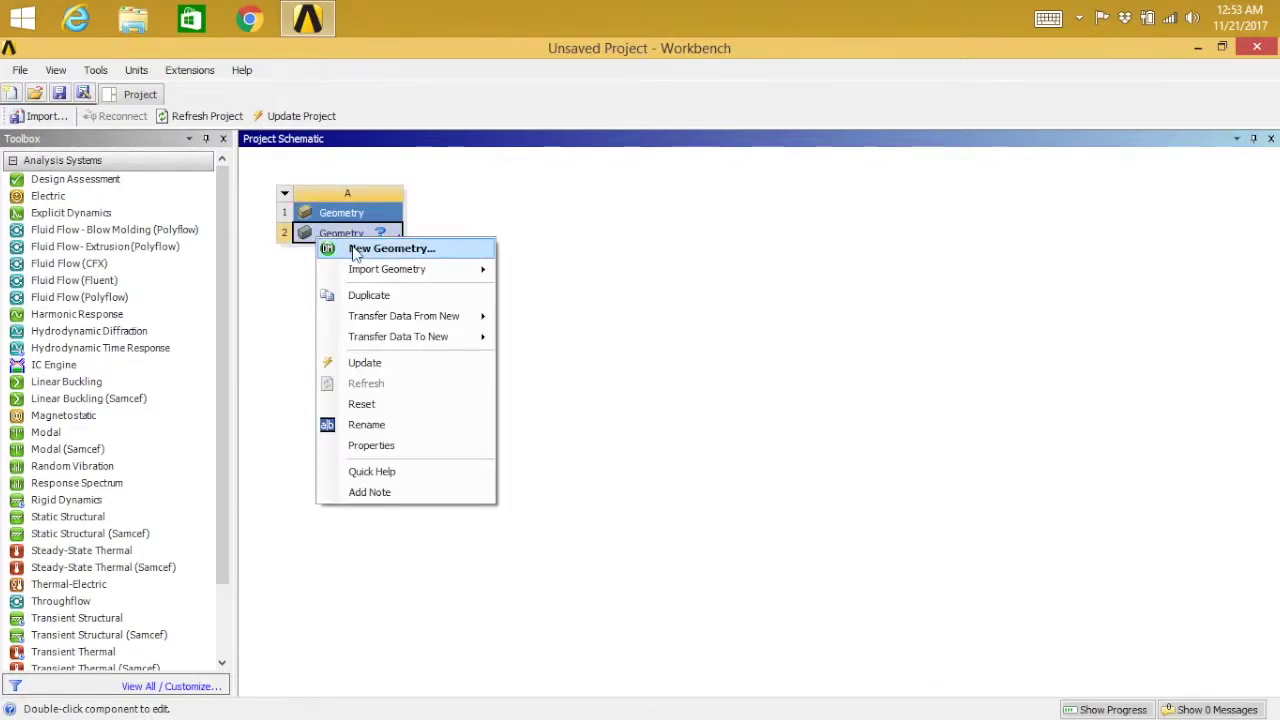
pyautogui.click(355, 250)
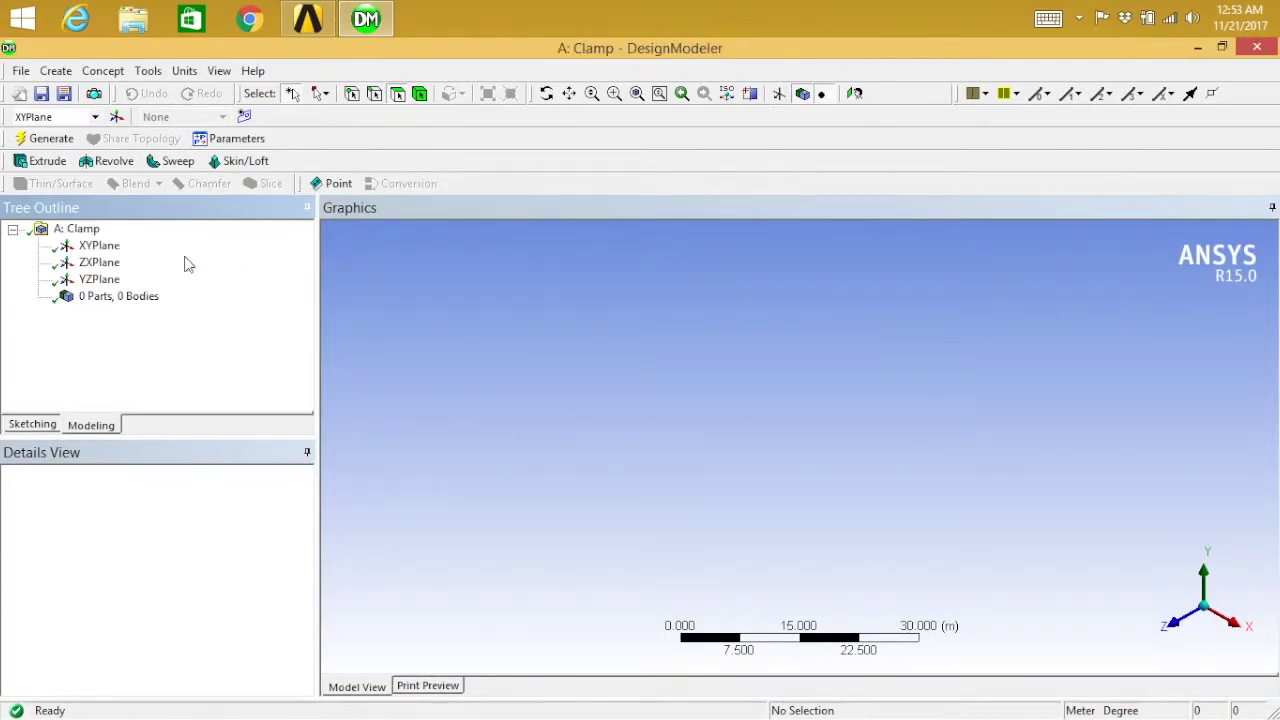
# Orient the view to look straight at the XYPlane and set the length units to millimetres.
pyautogui.click(101, 247)
pyautogui.rightClick(104, 250)
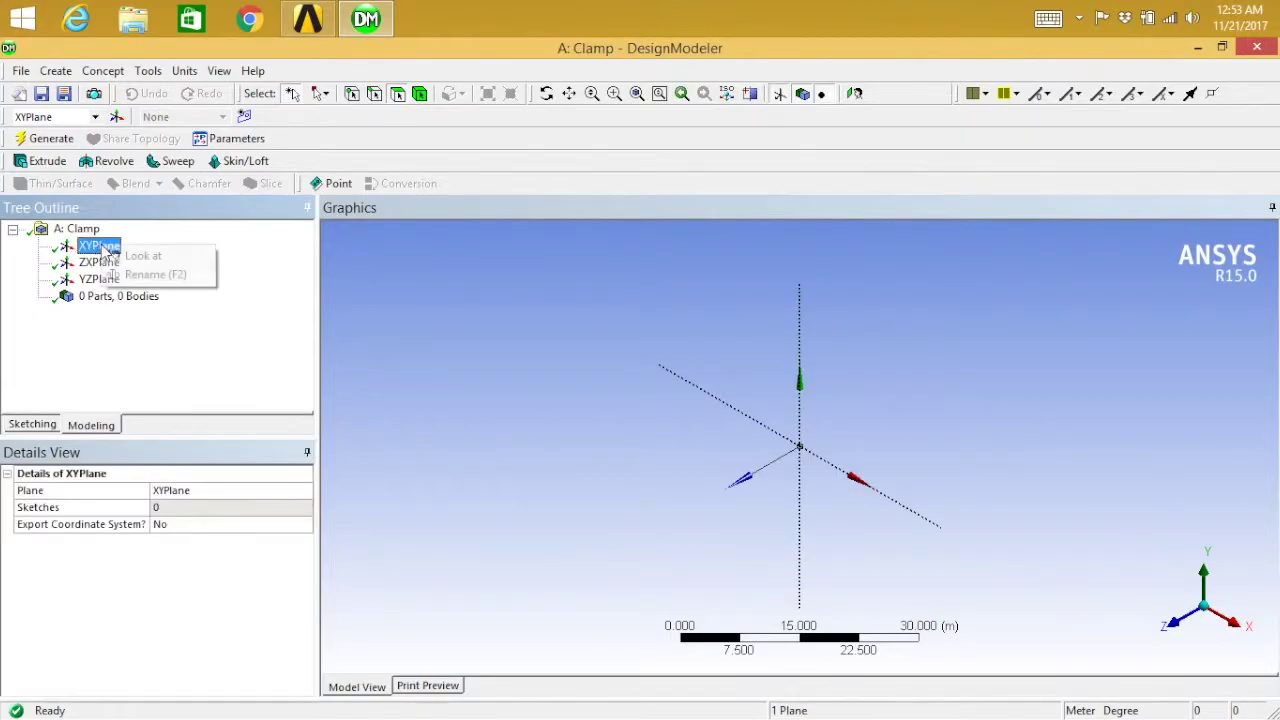
pyautogui.click(117, 256)
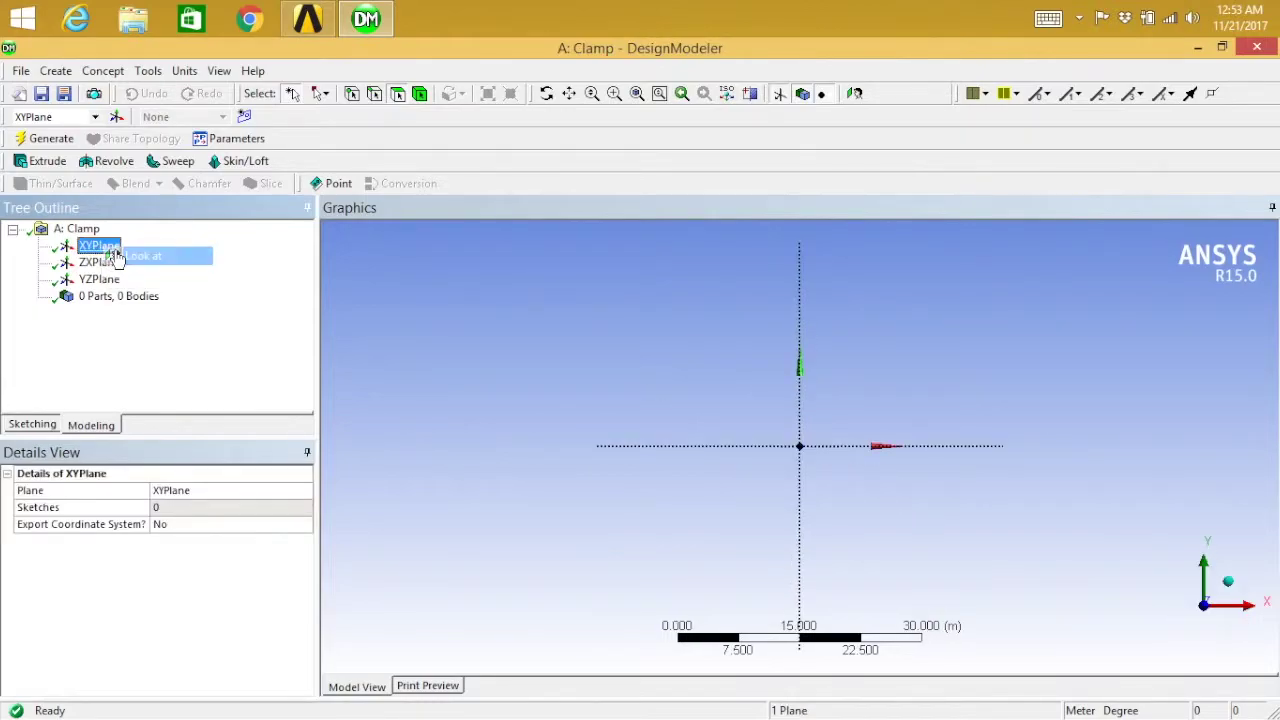
pyautogui.click(185, 72)
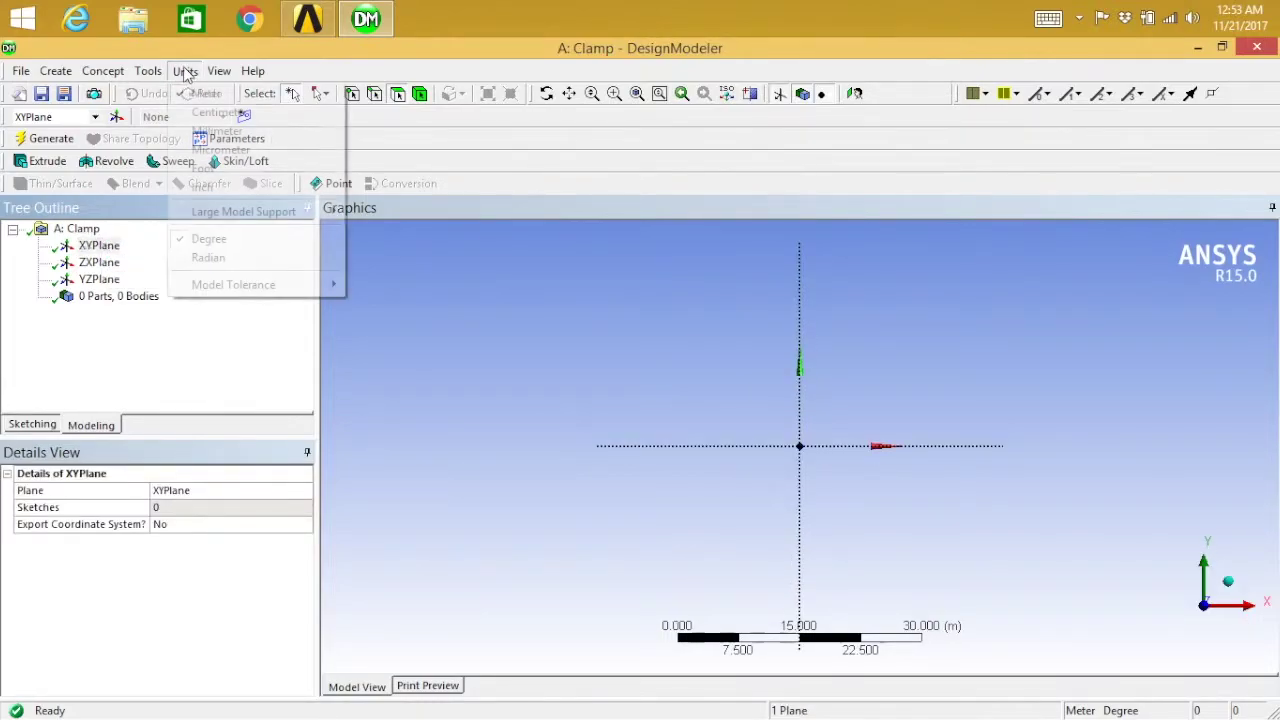
pyautogui.click(215, 131)
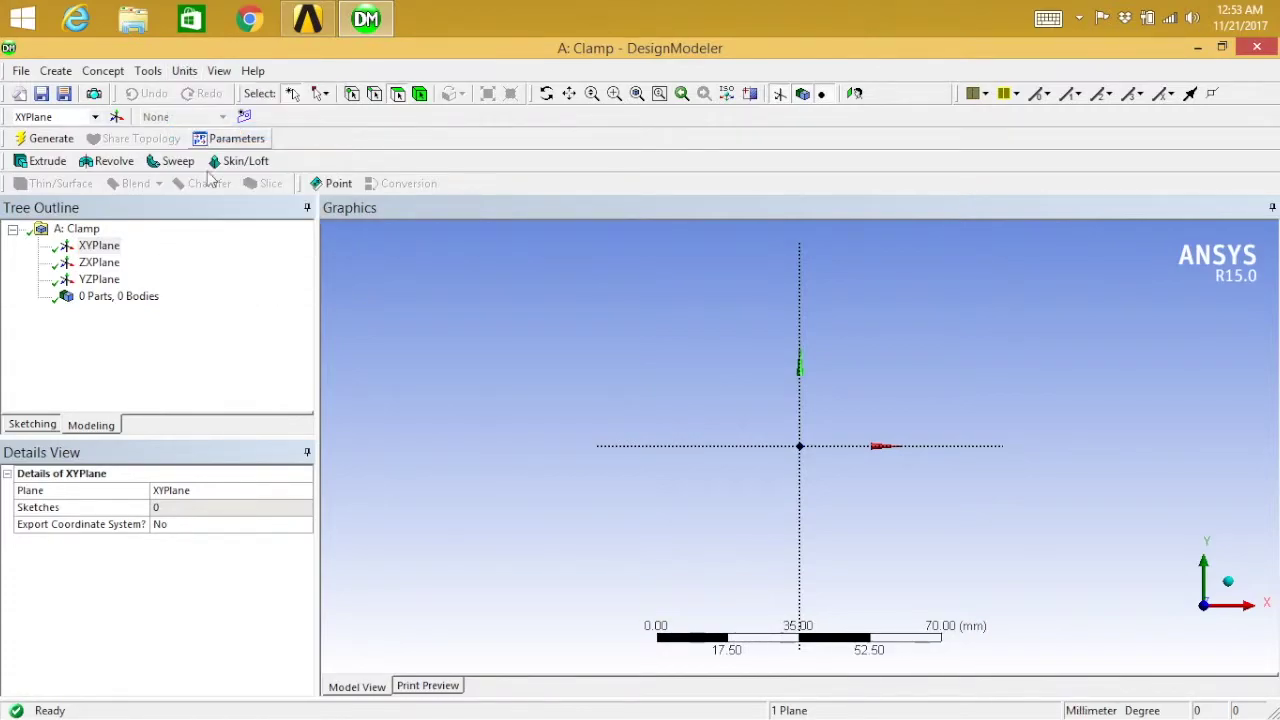
# Sketch a circle of about 39.5 mm radius on the XYPlane, centred on the origin.
pyautogui.click(33, 425)
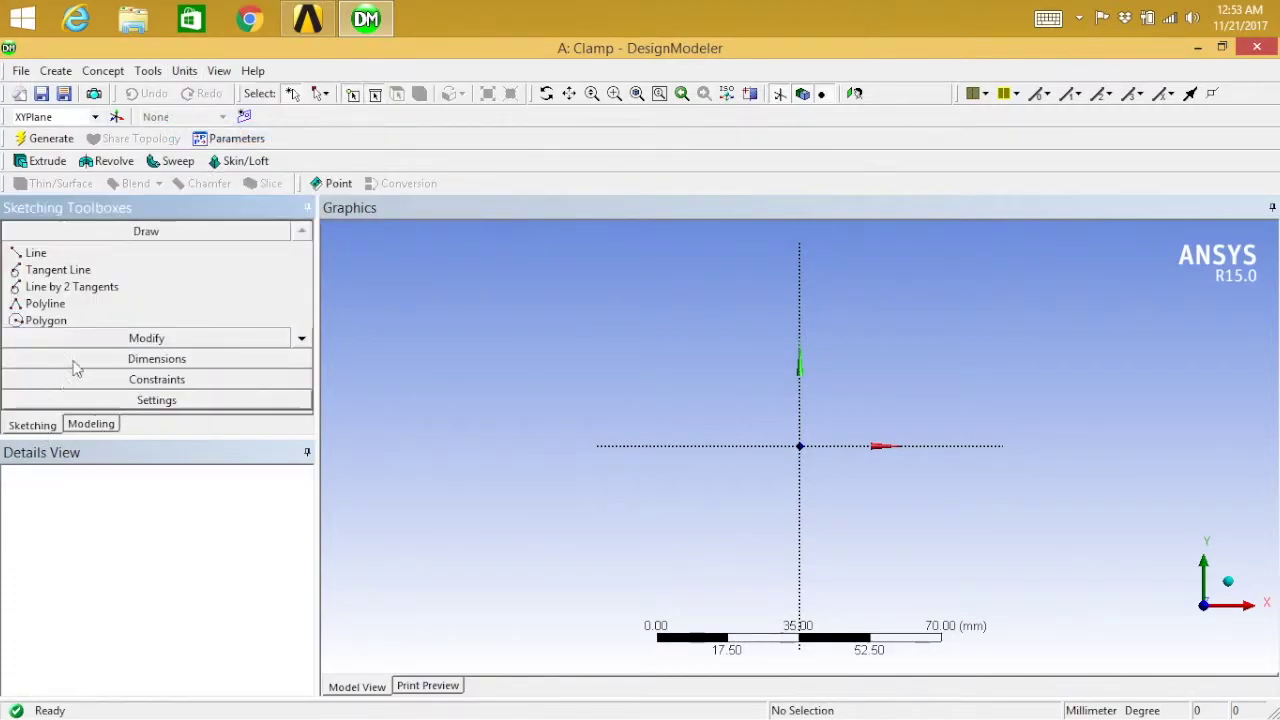
pyautogui.scroll(-5, 300, 338)
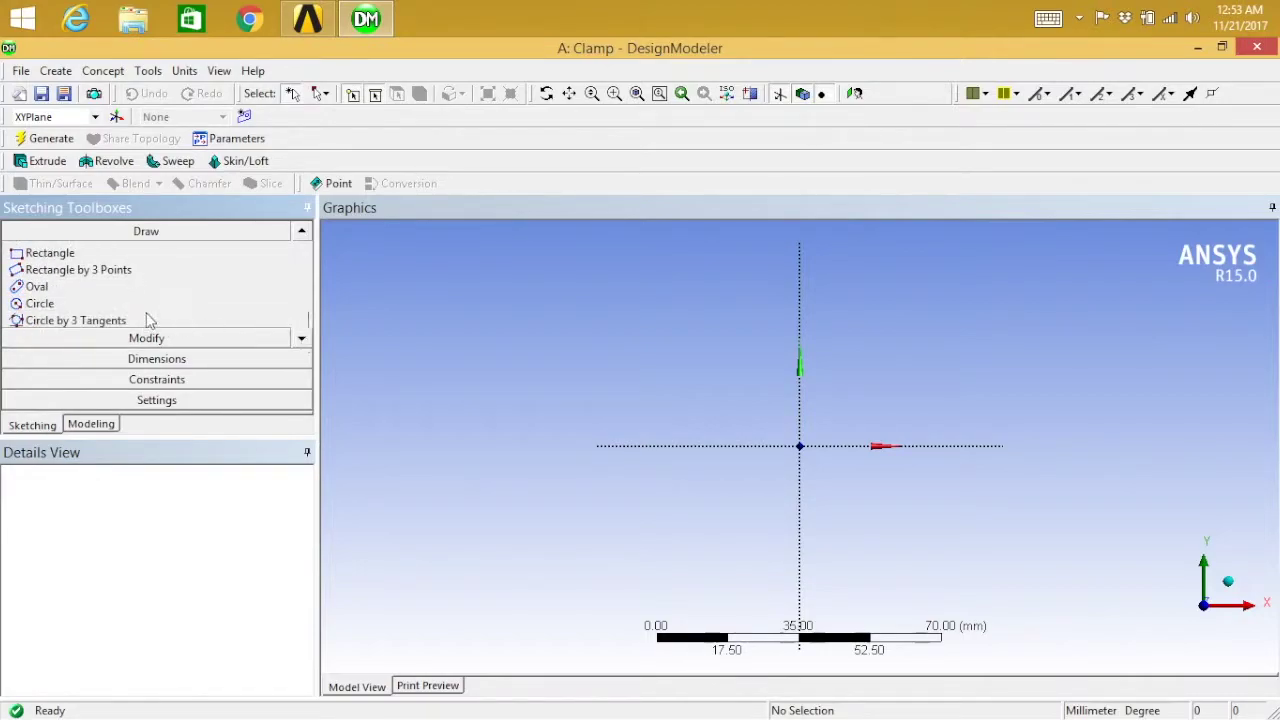
pyautogui.click(88, 304)
pyautogui.click(800, 445)
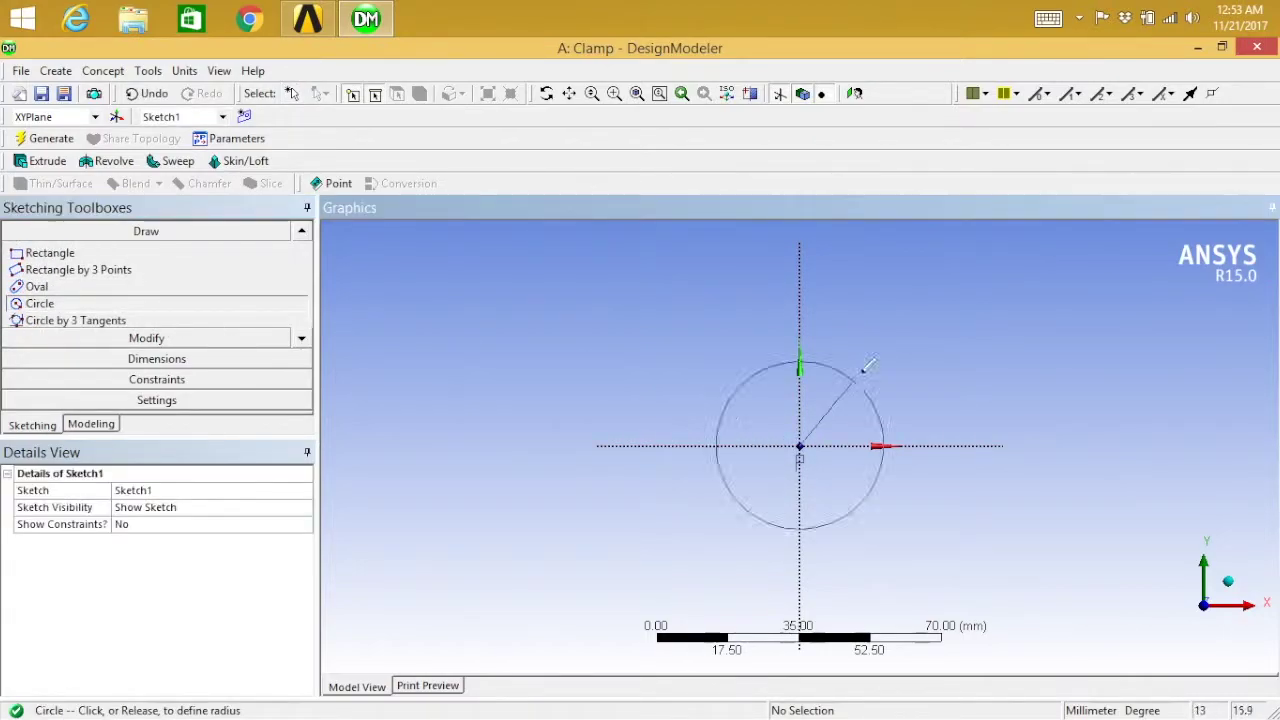
pyautogui.click(907, 316)
# Add a radius dimension to the circle and set it to 50 mm.
pyautogui.click(165, 359)
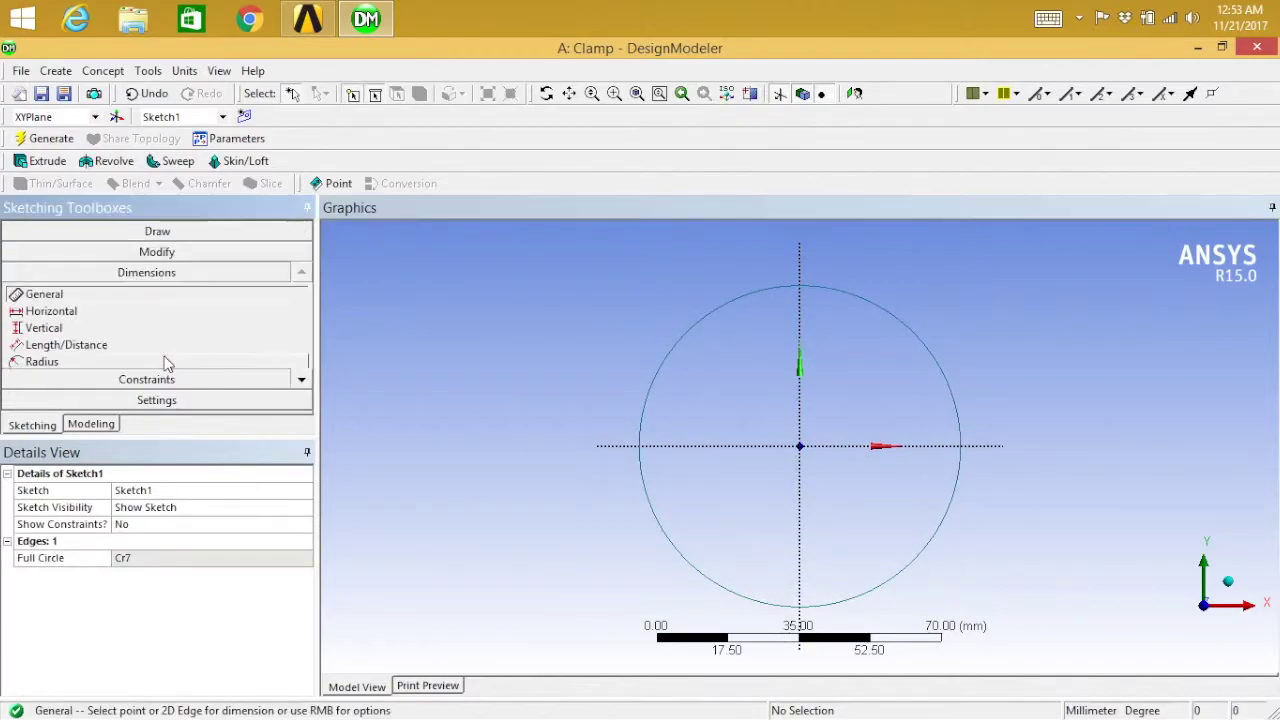
pyautogui.click(195, 364)
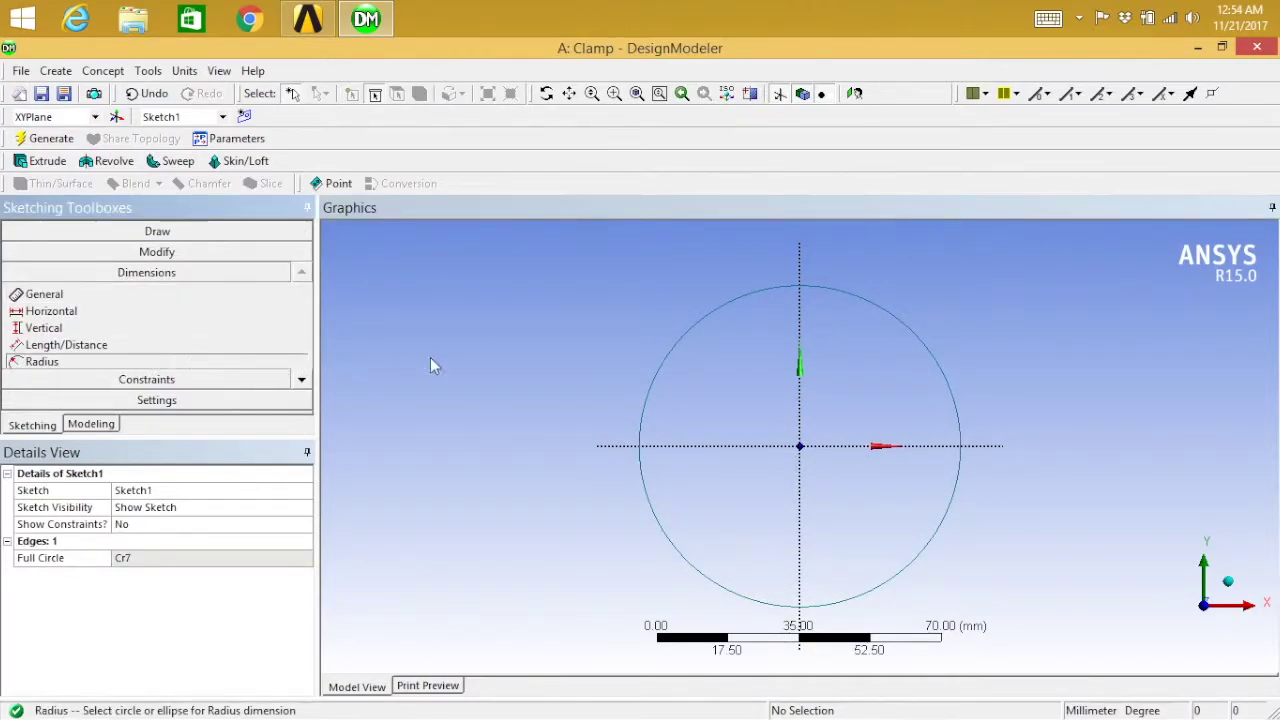
pyautogui.click(878, 303)
pyautogui.click(896, 280)
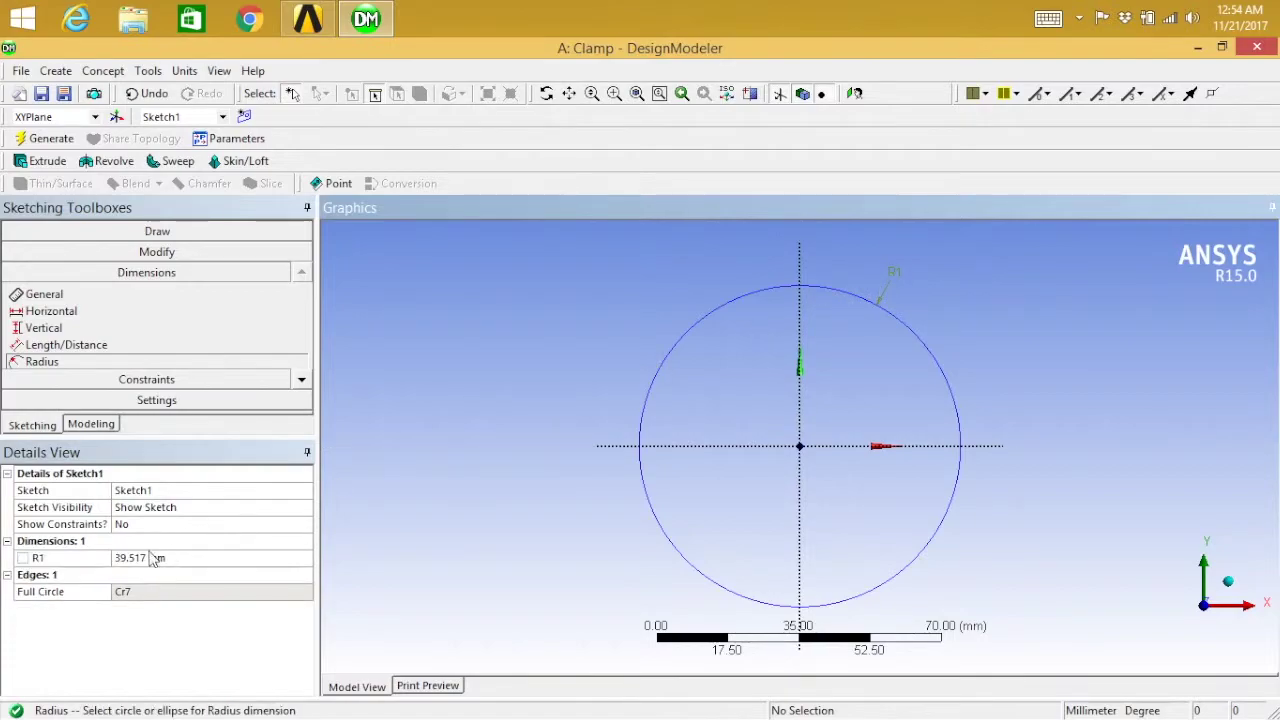
pyautogui.click(176, 558)
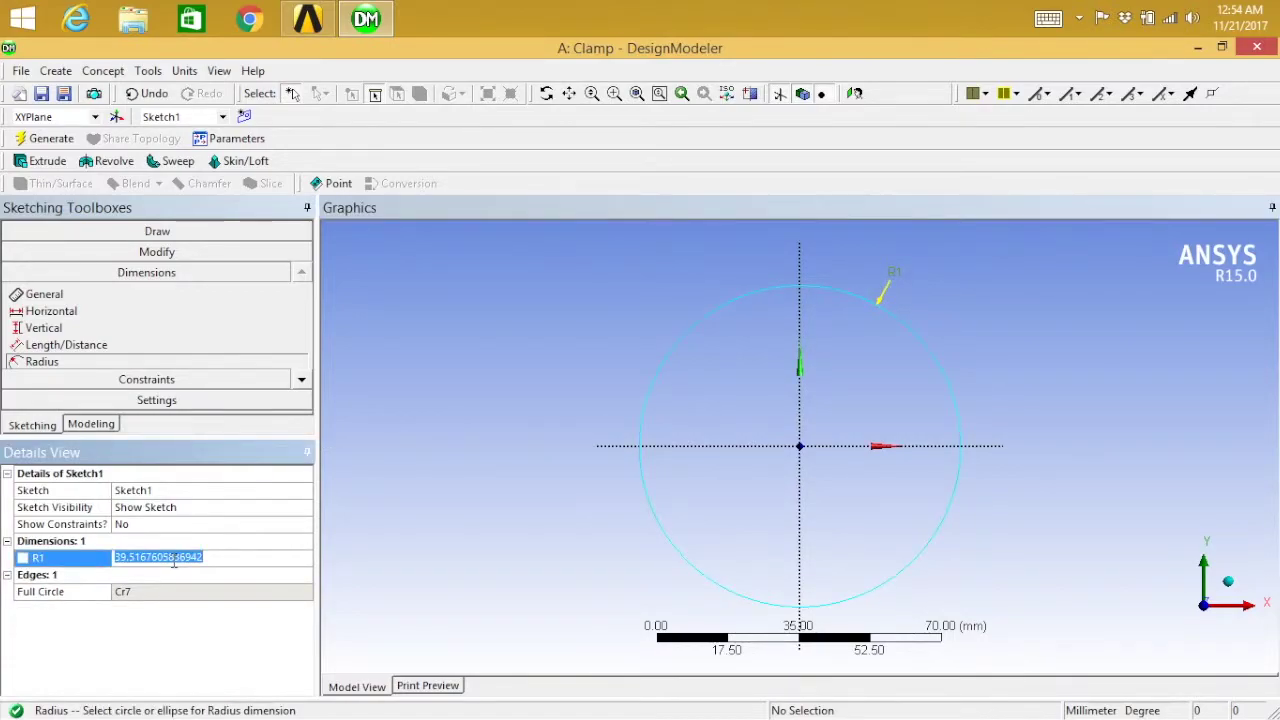
pyautogui.write('50')
pyautogui.press('Return')
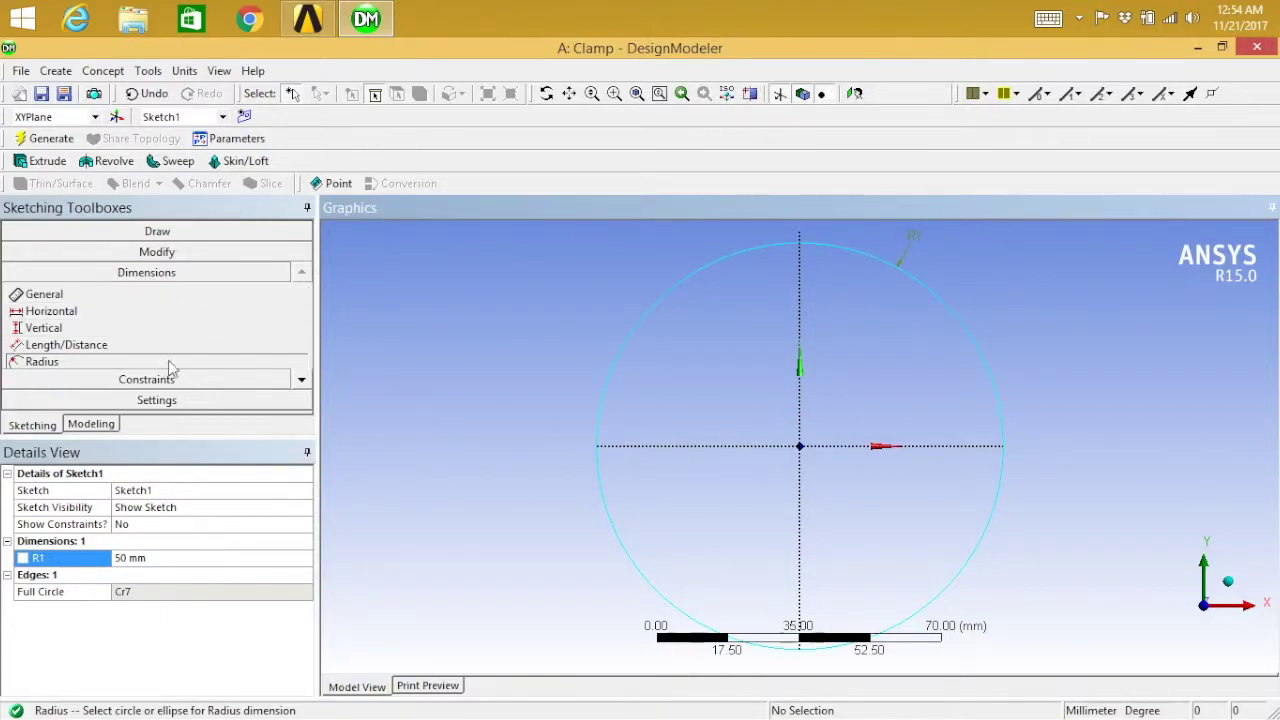
# Offset the 50 mm radius circle inward to create one smaller concentric circle, and end the Offset command.
pyautogui.click(150, 252)
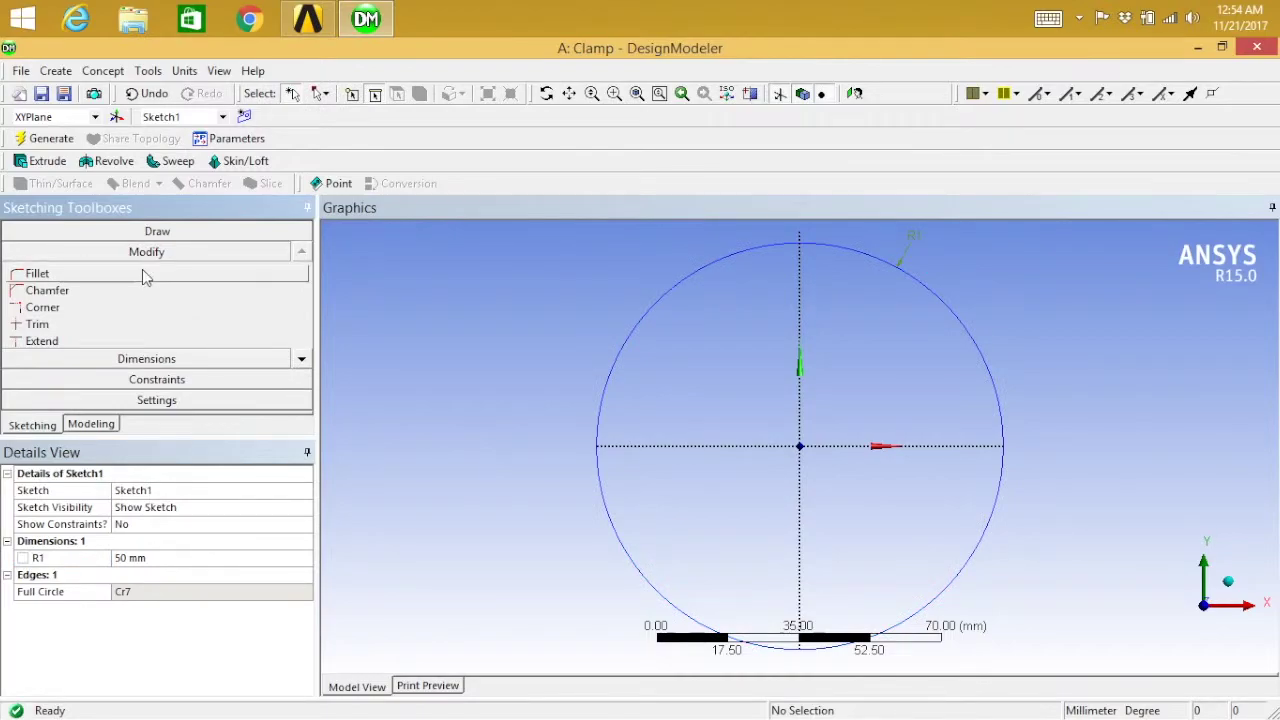
pyautogui.click(300, 360)
pyautogui.click(300, 360)
pyautogui.click(300, 360)
pyautogui.click(300, 360)
pyautogui.click(300, 360)
pyautogui.click(300, 360)
pyautogui.click(300, 360)
pyautogui.click(300, 360)
pyautogui.click(300, 360)
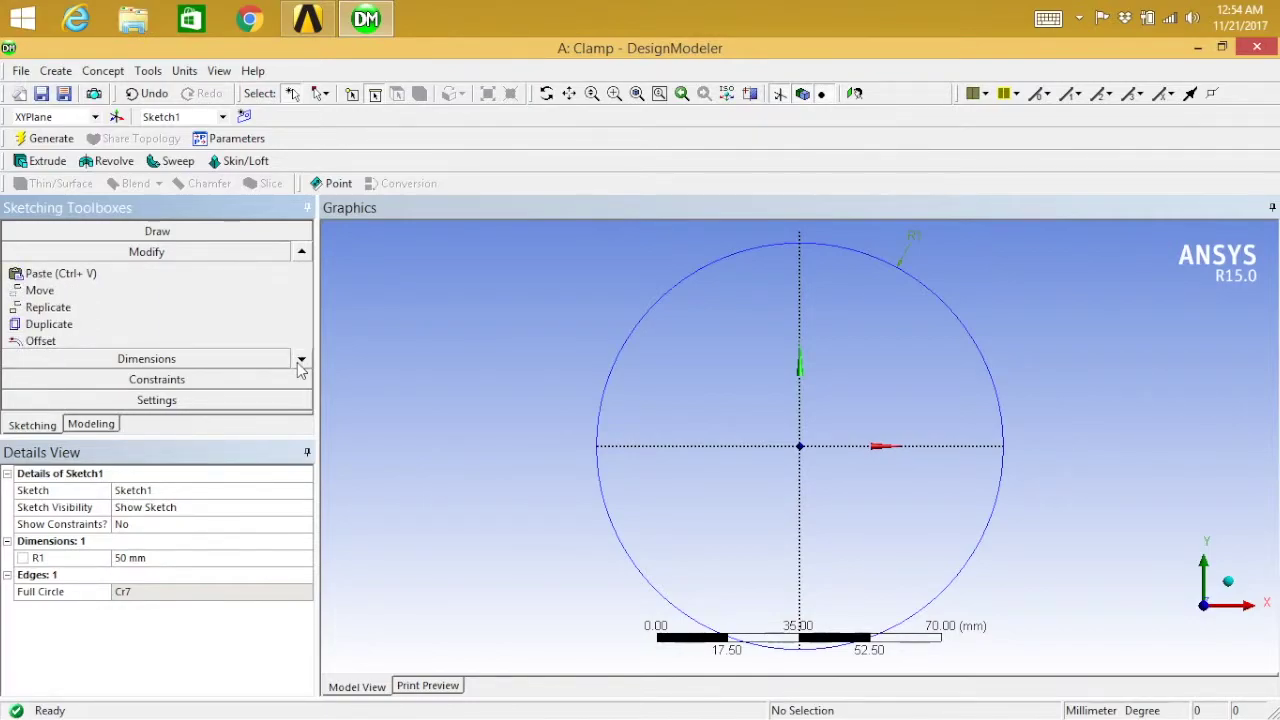
pyautogui.click(122, 341)
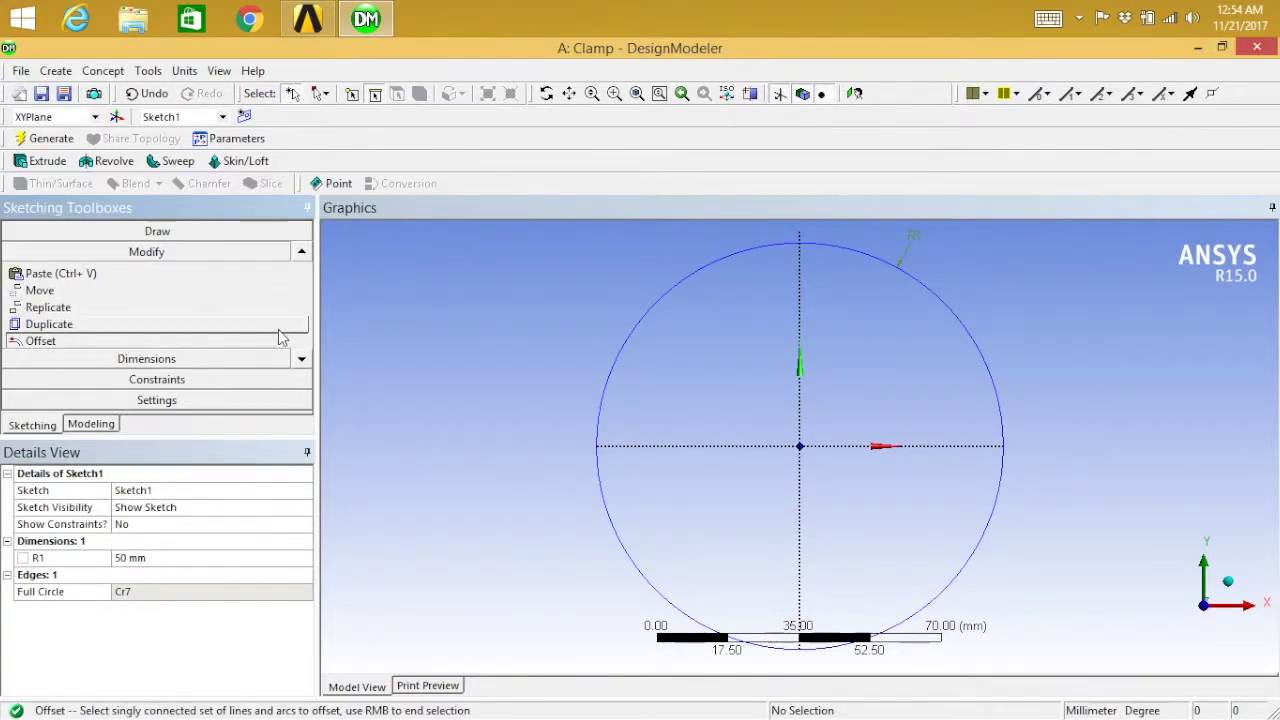
pyautogui.click(679, 290)
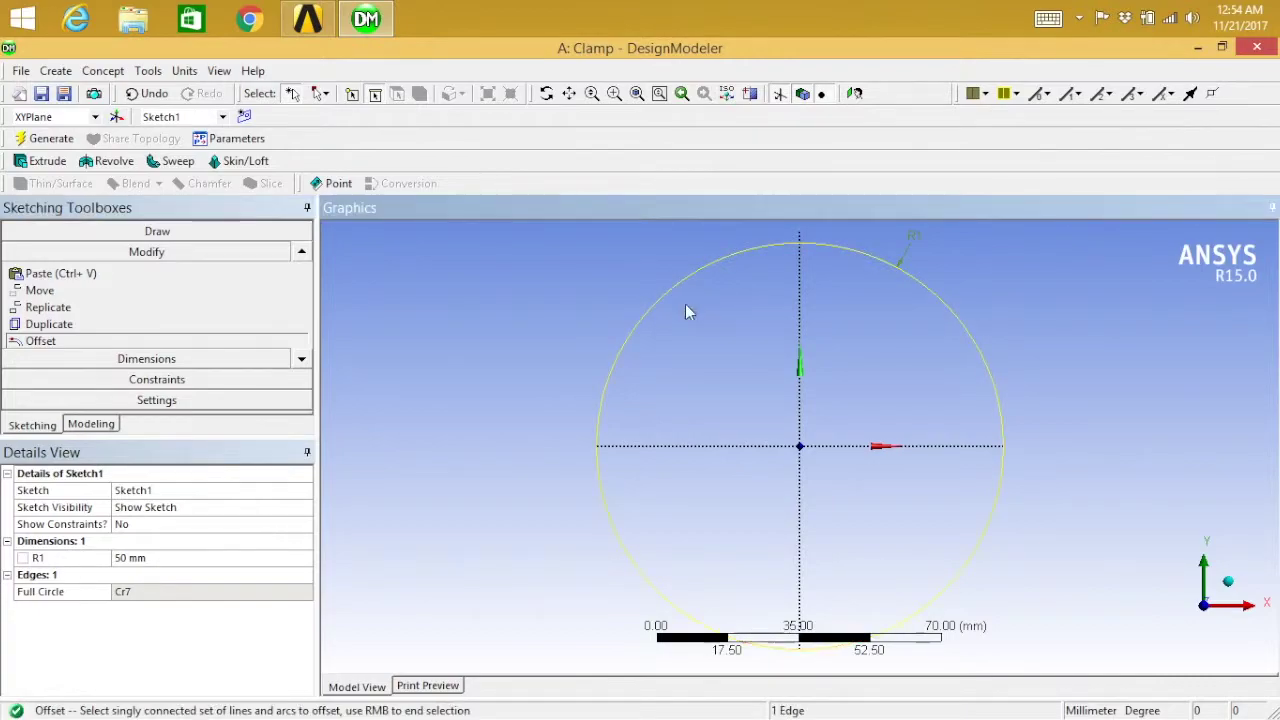
pyautogui.rightClick(688, 309)
pyautogui.click(710, 341)
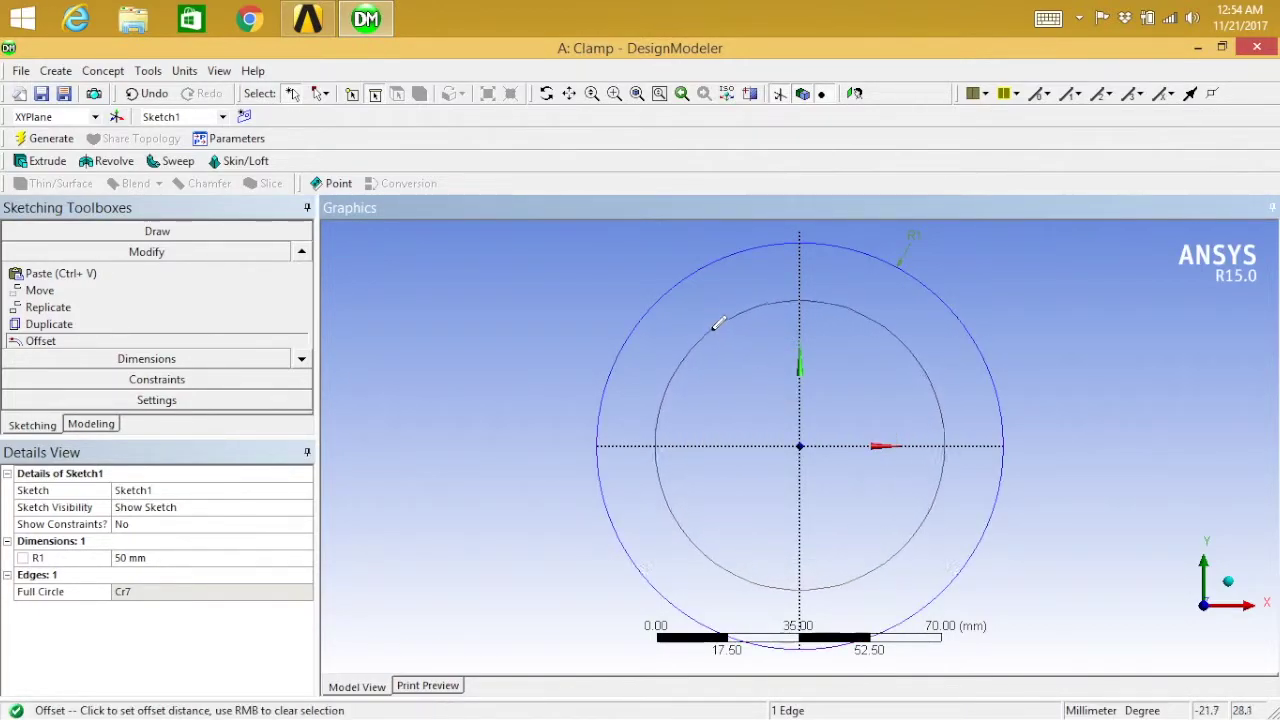
pyautogui.click(706, 303)
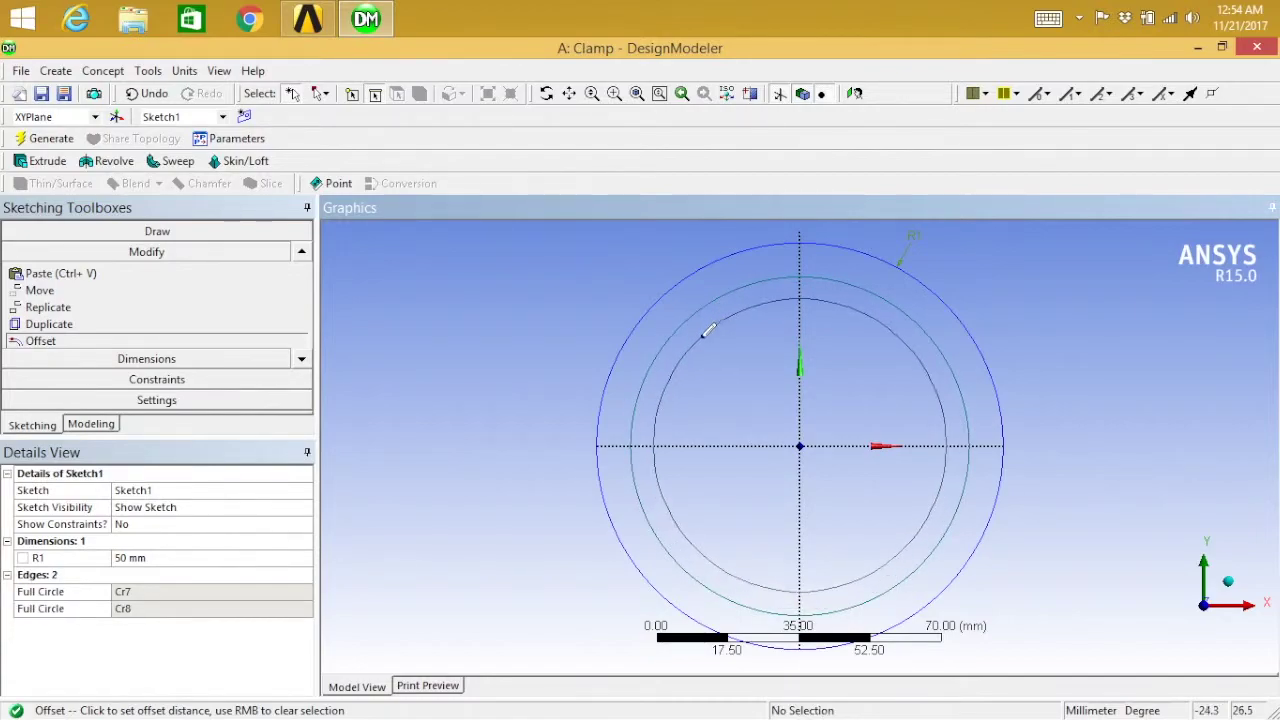
pyautogui.rightClick(705, 341)
pyautogui.click(737, 372)
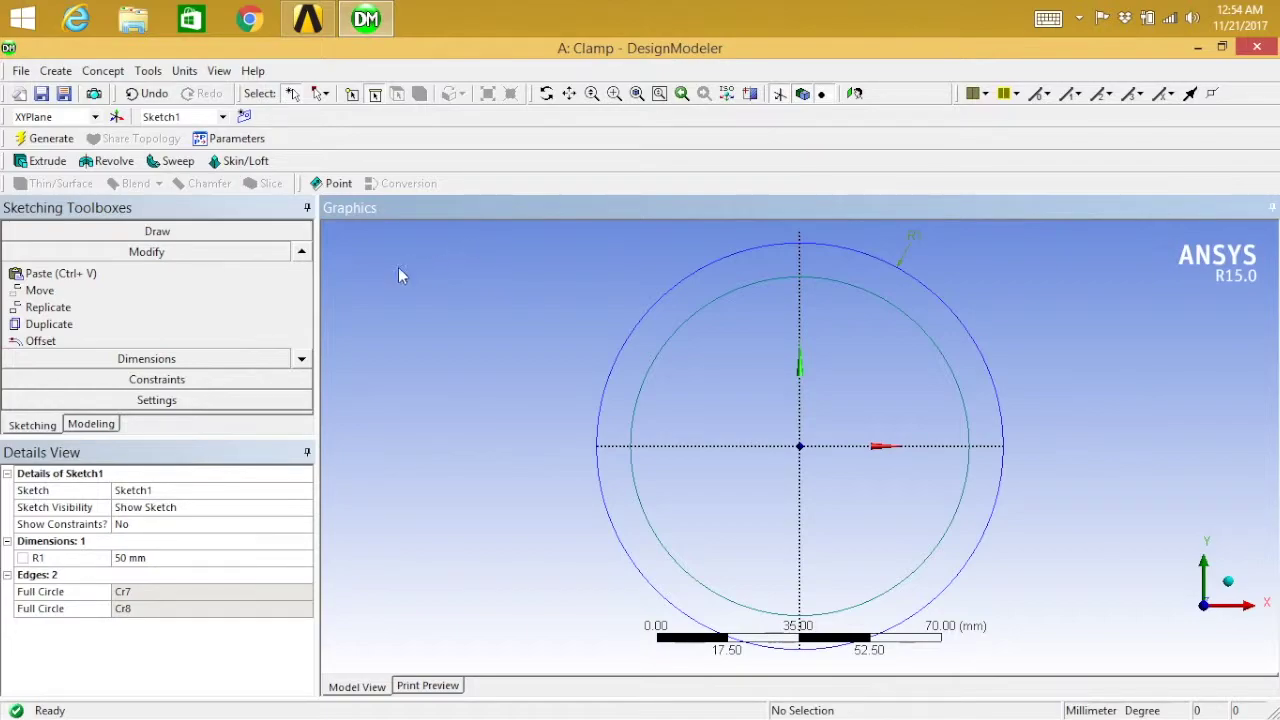
# Try a closed four-sided polyline tab on the ring's upper-left side, running from the outer circle to the inner circle, and undo it.
pyautogui.click(150, 231)
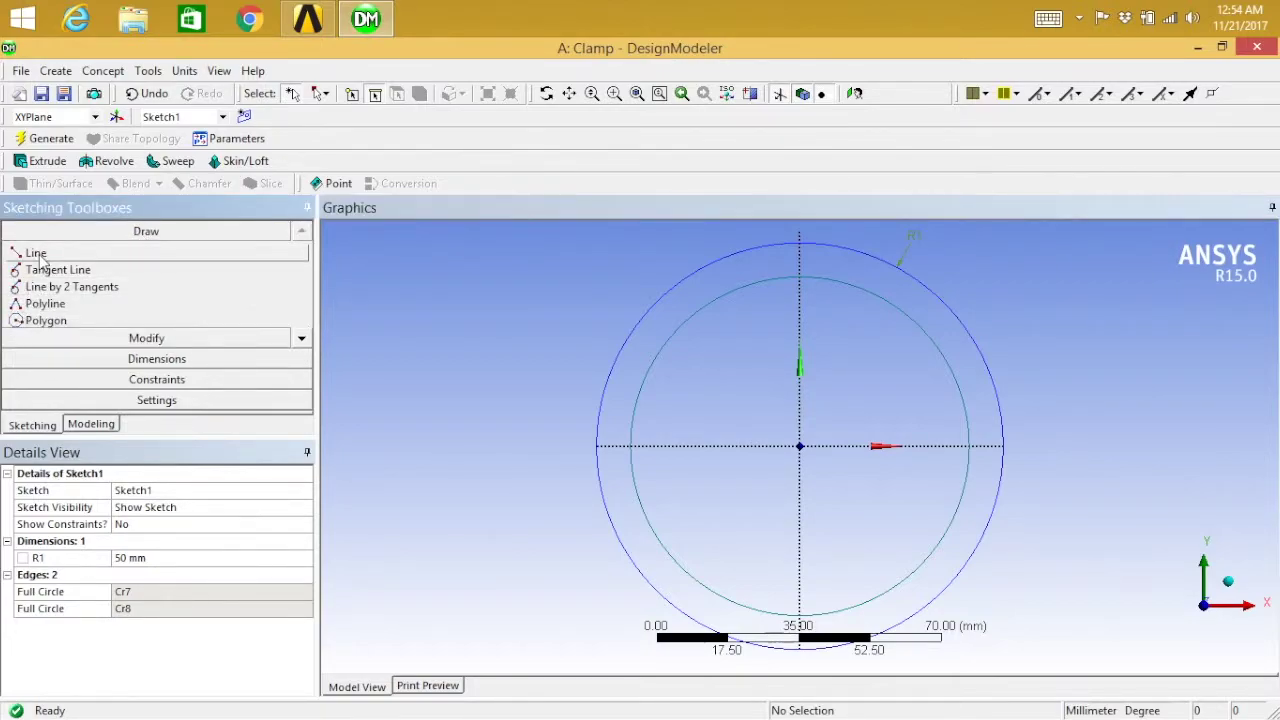
pyautogui.click(60, 304)
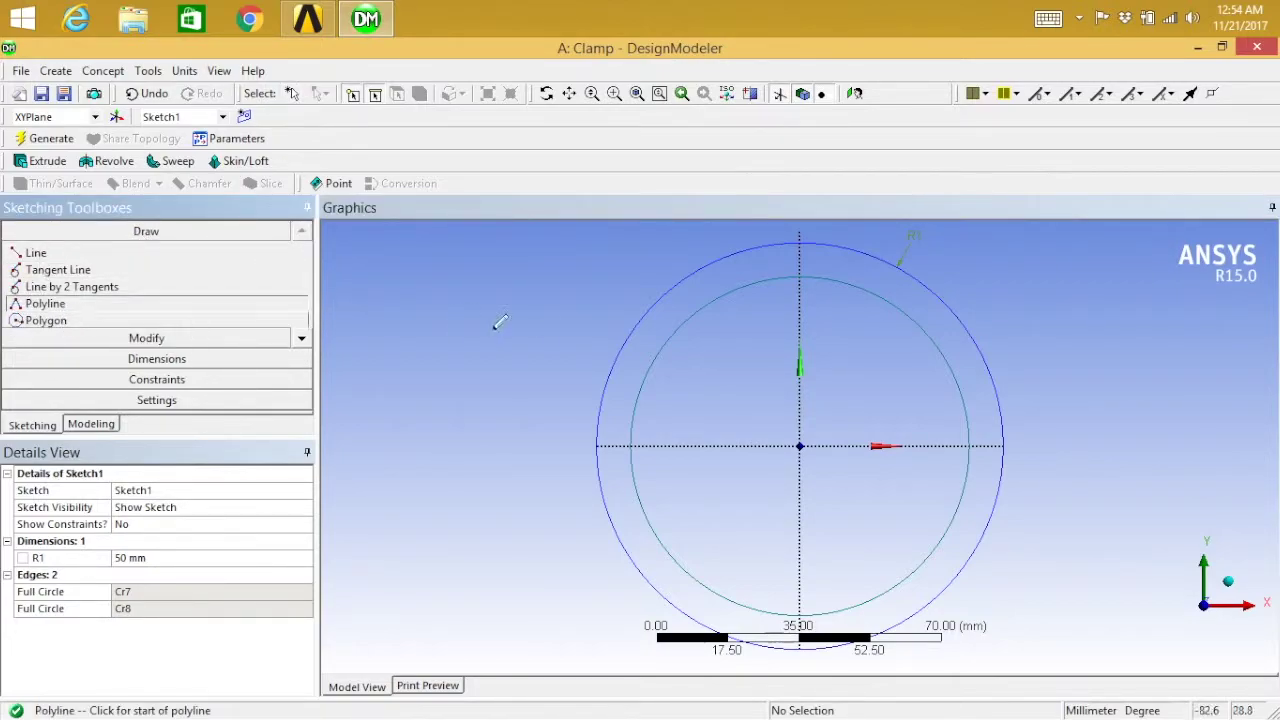
pyautogui.click(620, 349)
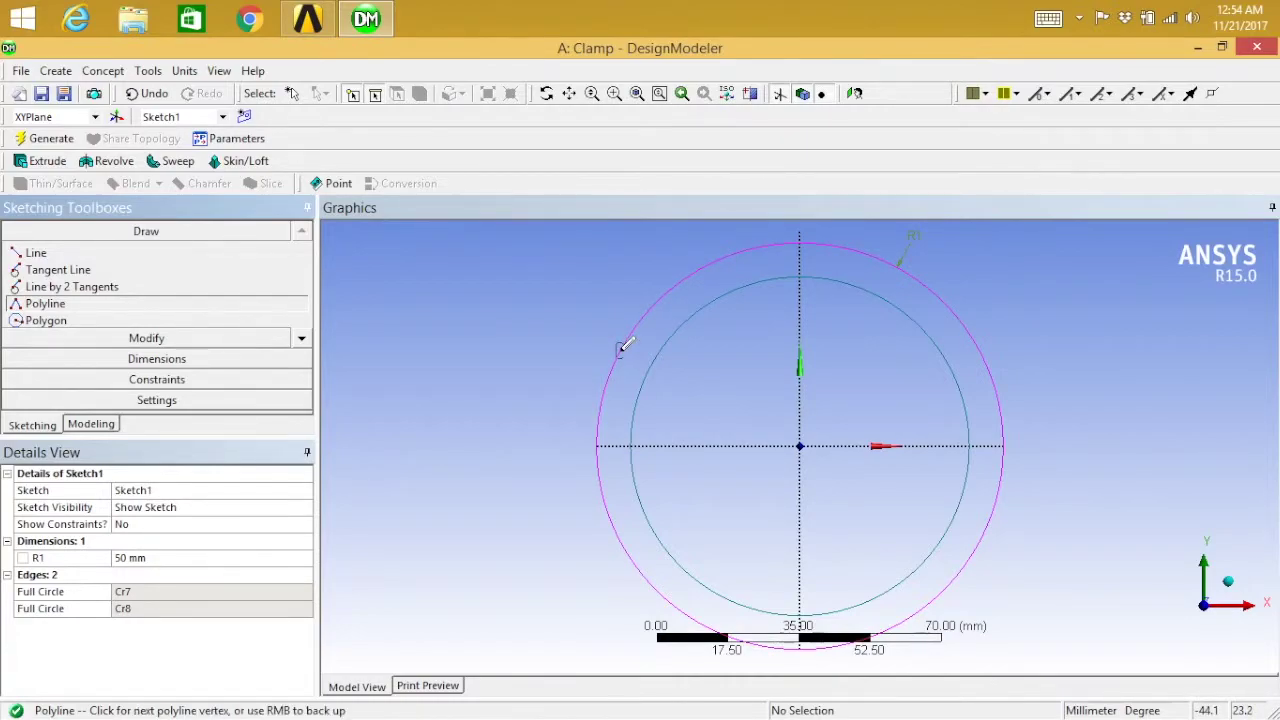
pyautogui.click(542, 350)
pyautogui.click(542, 392)
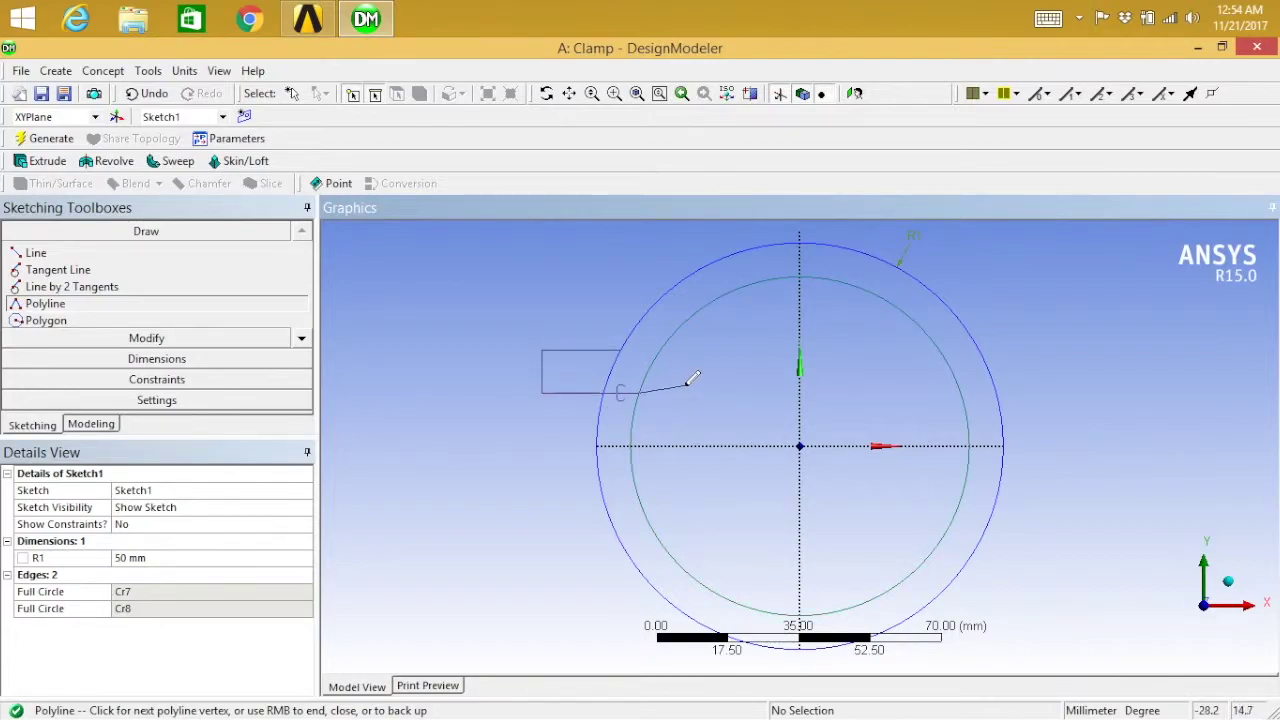
pyautogui.rightClick(687, 391)
pyautogui.click(714, 416)
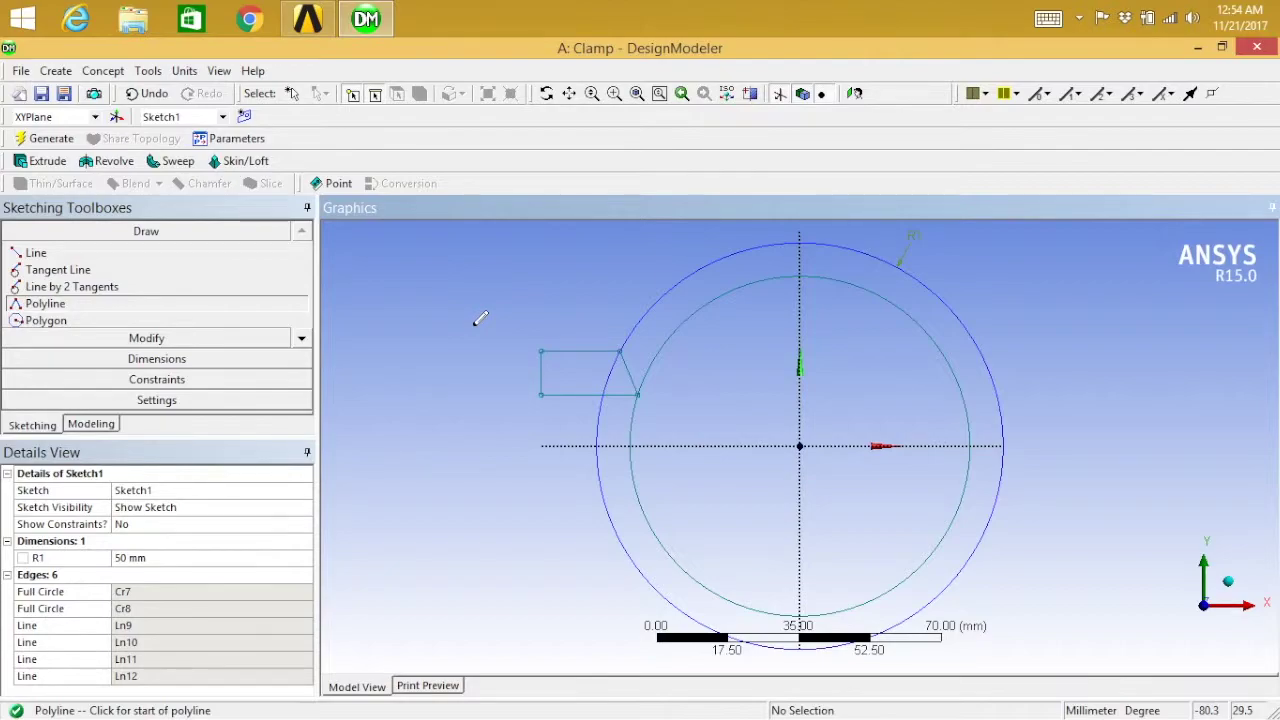
pyautogui.hotkey('ctrl', 'z')
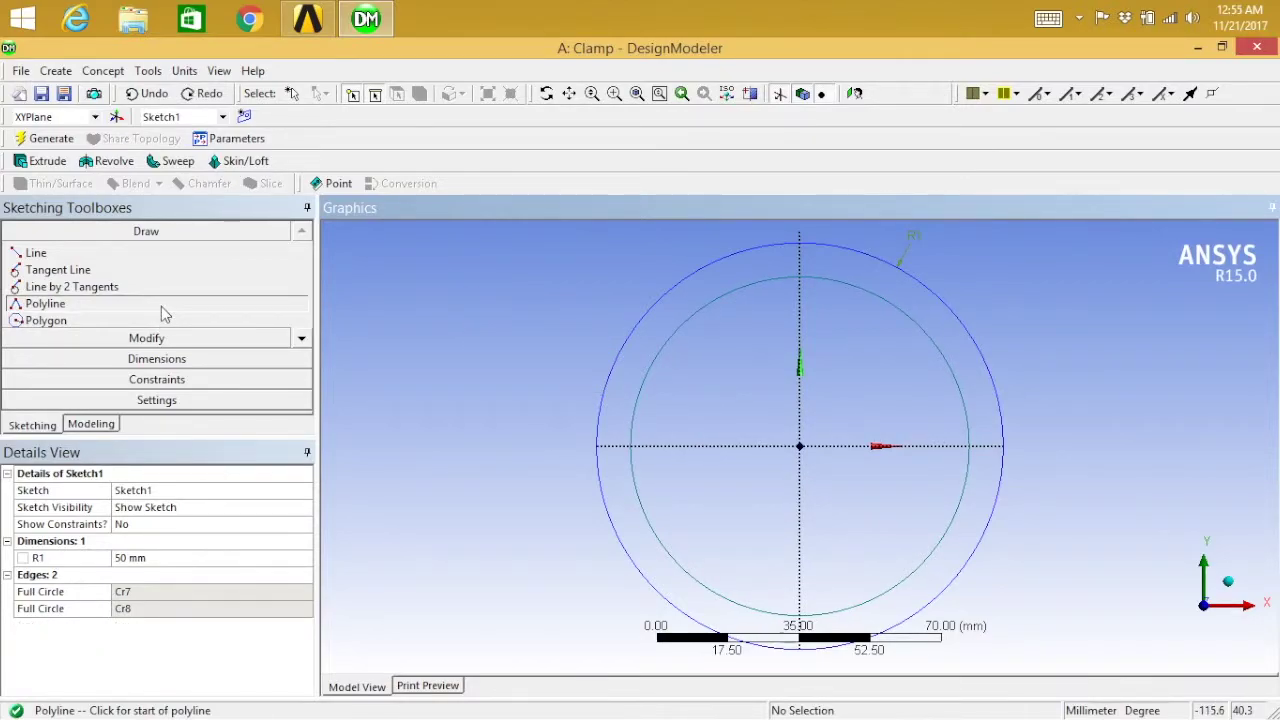
pyautogui.click(625, 343)
pyautogui.click(529, 343)
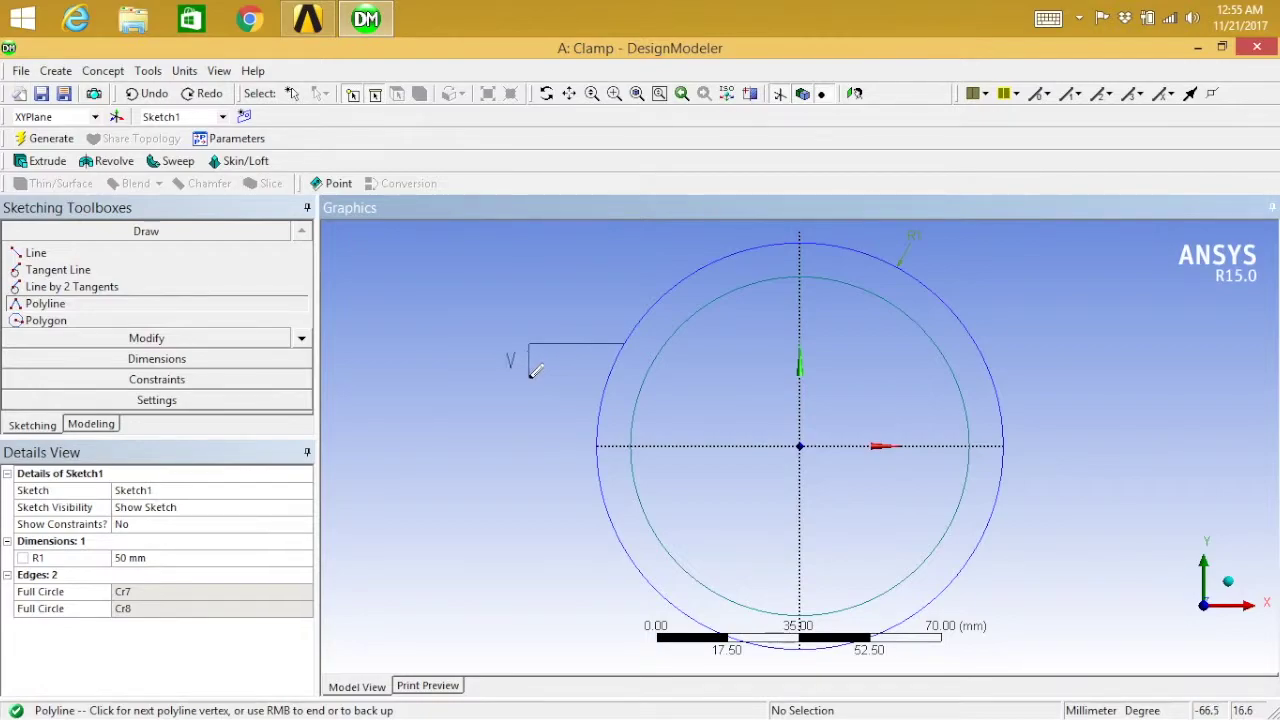
pyautogui.click(529, 386)
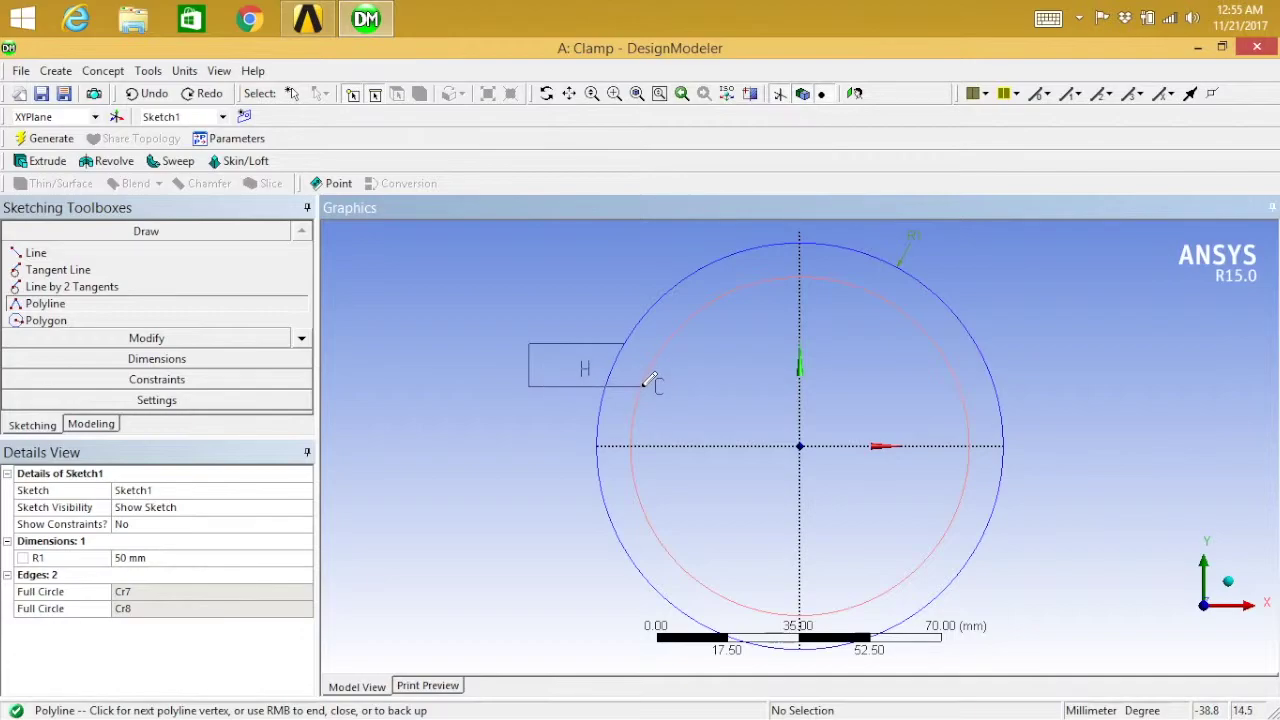
pyautogui.press('Escape')
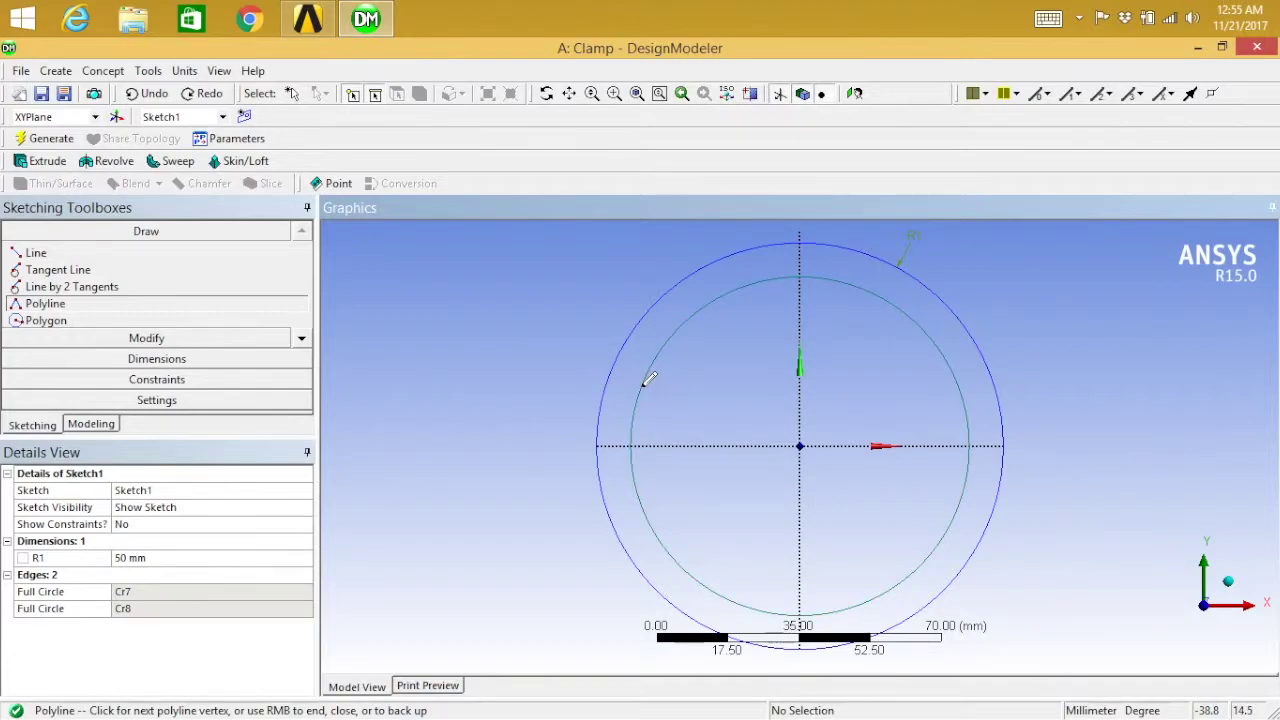
# Sketch an open three-line polyline tab about 10.5 mm high on the ring's upper-left side, from the outer circle to the inner circle.
pyautogui.rightClick(716, 381)
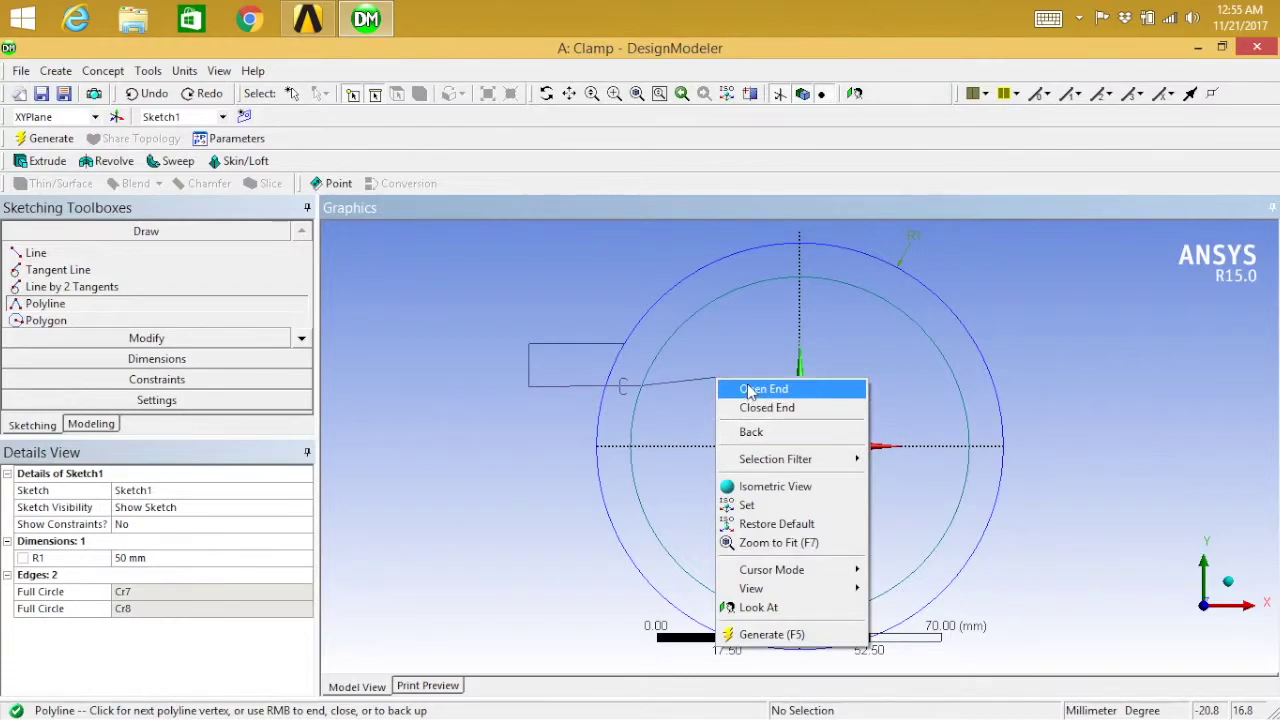
pyautogui.click(760, 388)
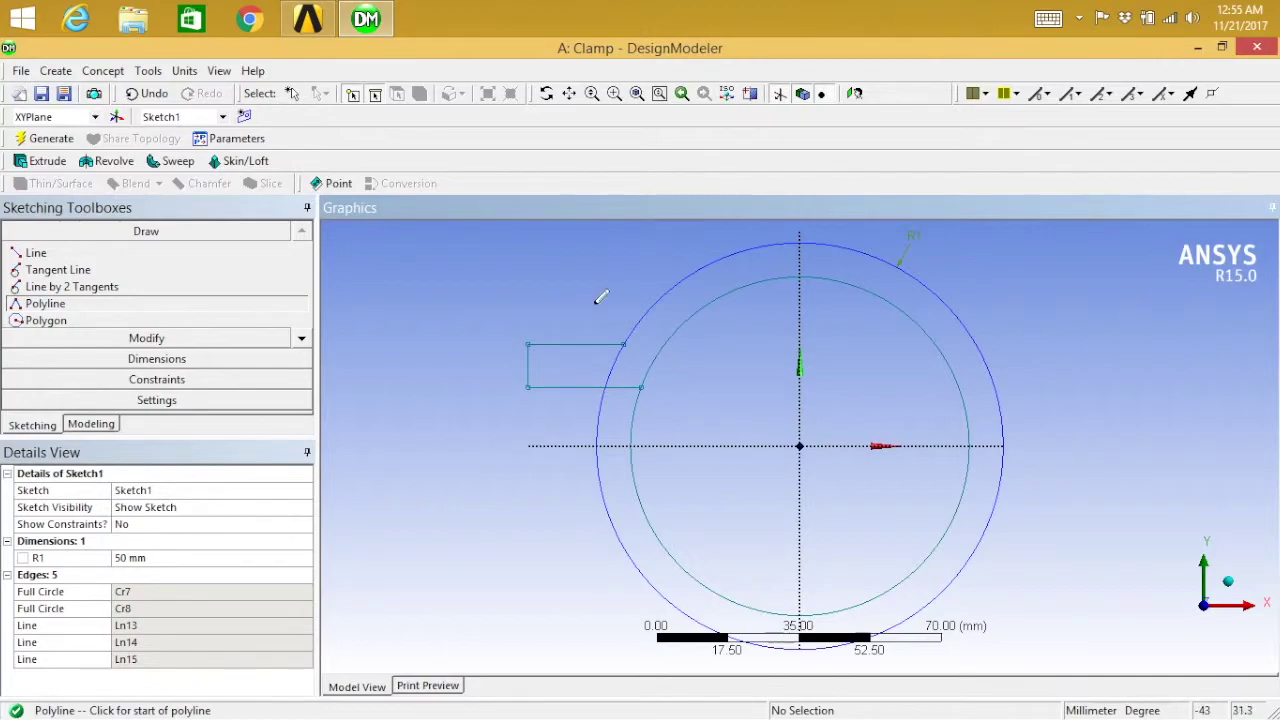
# Start a Replicate of the tab's three lines, using the plane origin as the paste handle.
pyautogui.click(153, 340)
pyautogui.click(302, 361)
pyautogui.click(302, 361)
pyautogui.click(302, 361)
pyautogui.click(302, 361)
pyautogui.click(302, 361)
pyautogui.click(302, 361)
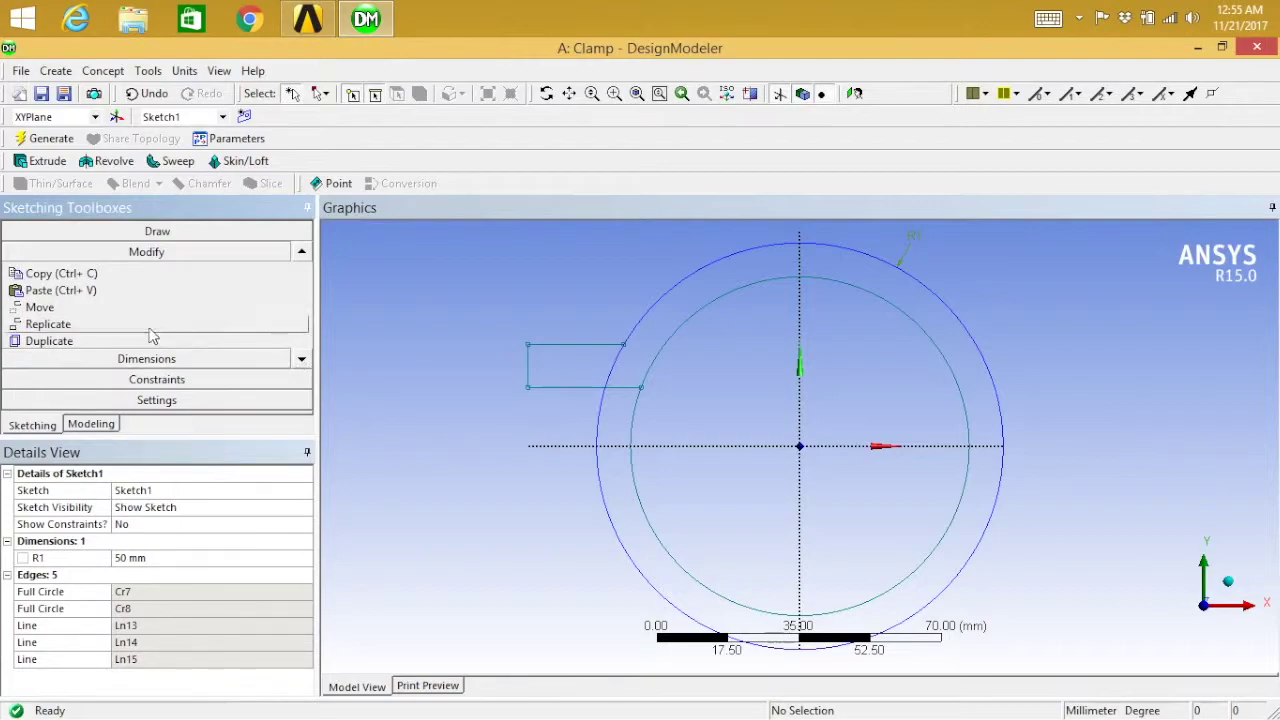
pyautogui.click(110, 326)
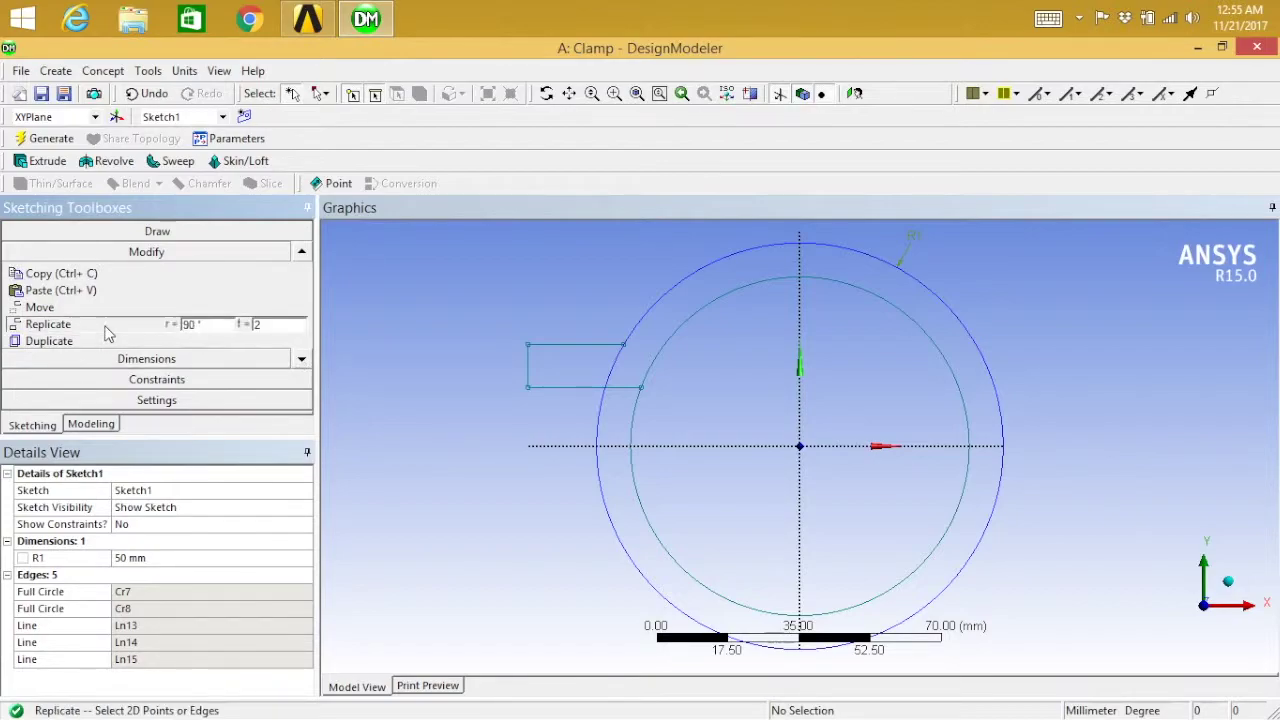
pyautogui.click(562, 350)
pyautogui.keyDown('ctrl'); pyautogui.click(565, 388); pyautogui.keyUp('ctrl')
pyautogui.rightClick(574, 356)
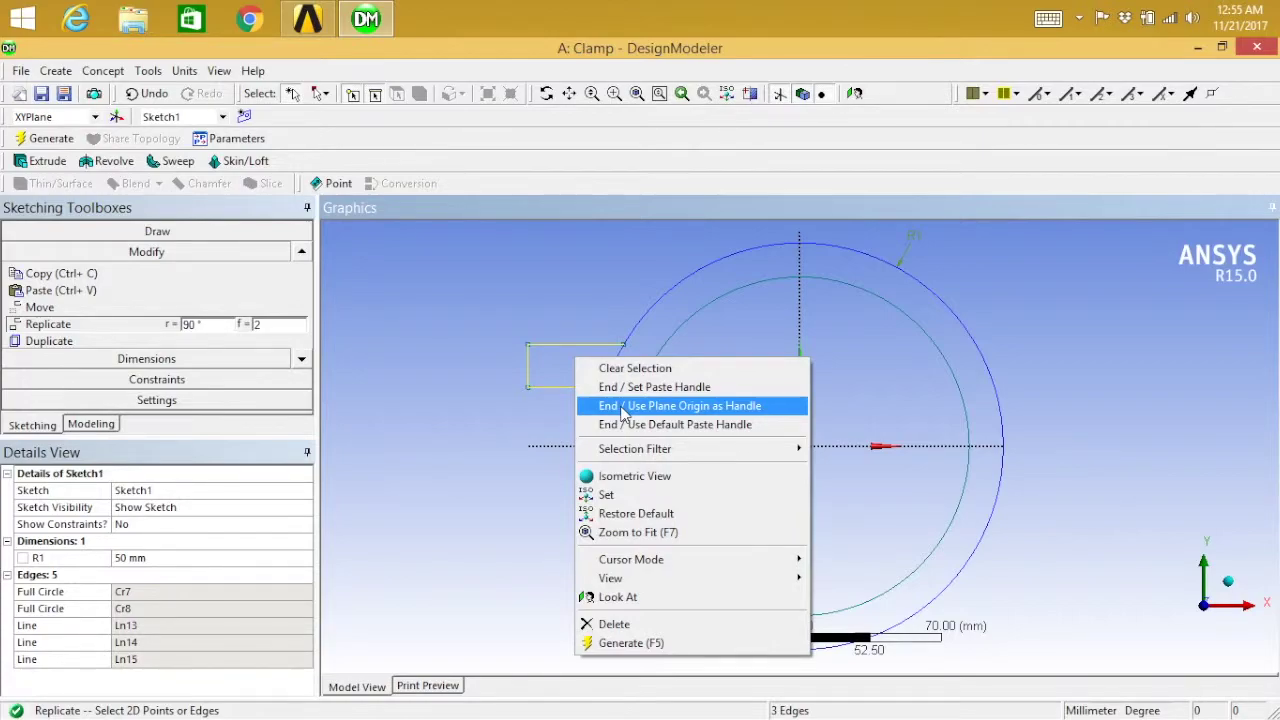
pyautogui.click(622, 406)
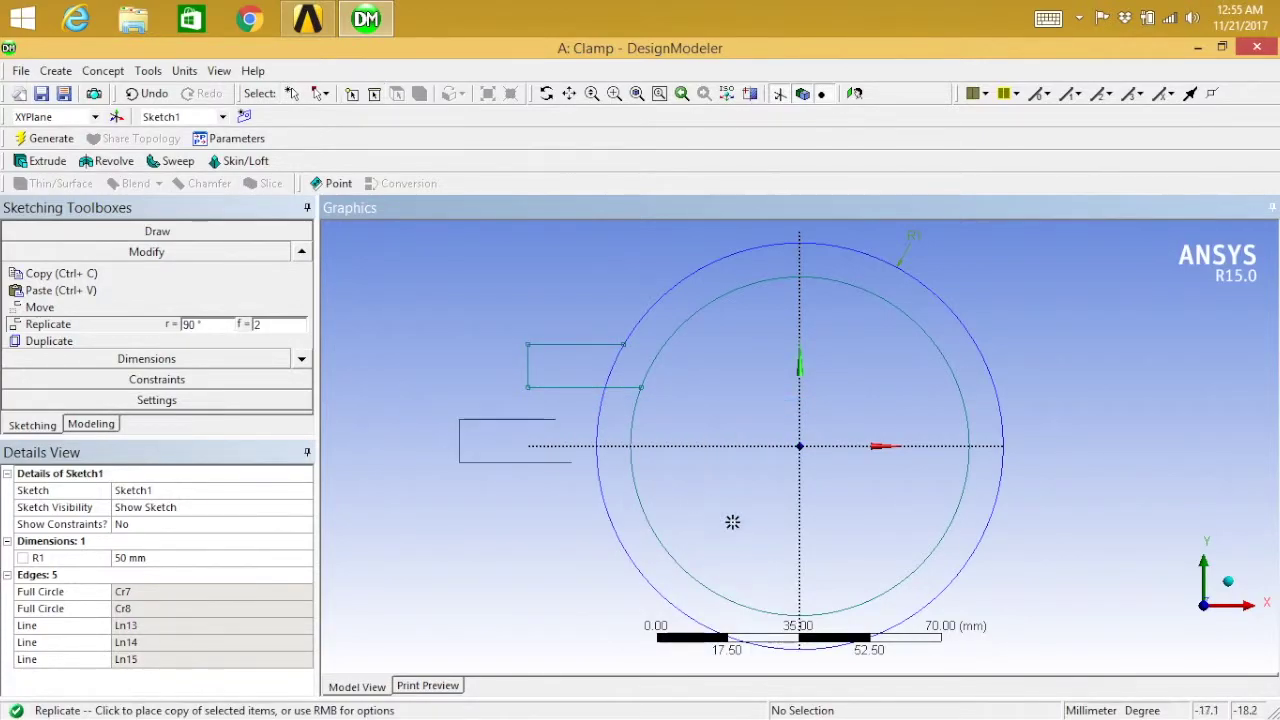
# Flip the tab copy vertically, place it at the plane origin to mirror the tab below the X axis, and end Replicate.
pyautogui.rightClick(726, 371)
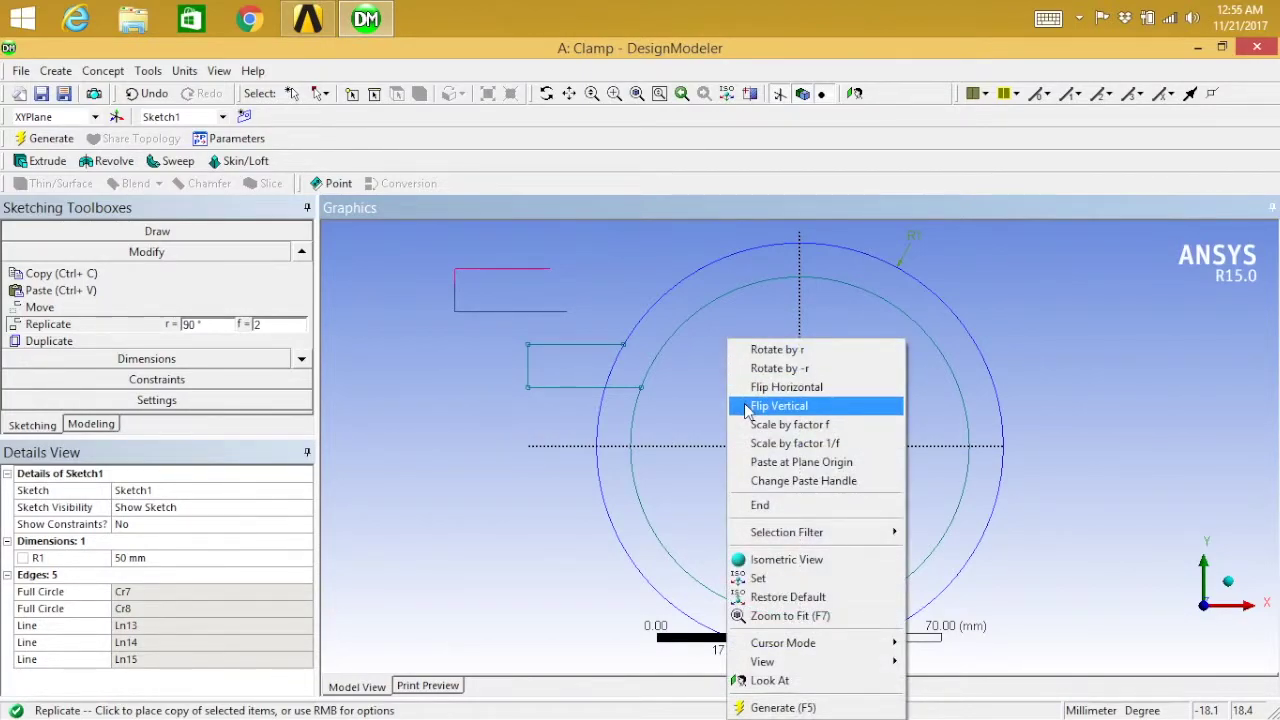
pyautogui.click(778, 406)
pyautogui.click(799, 445)
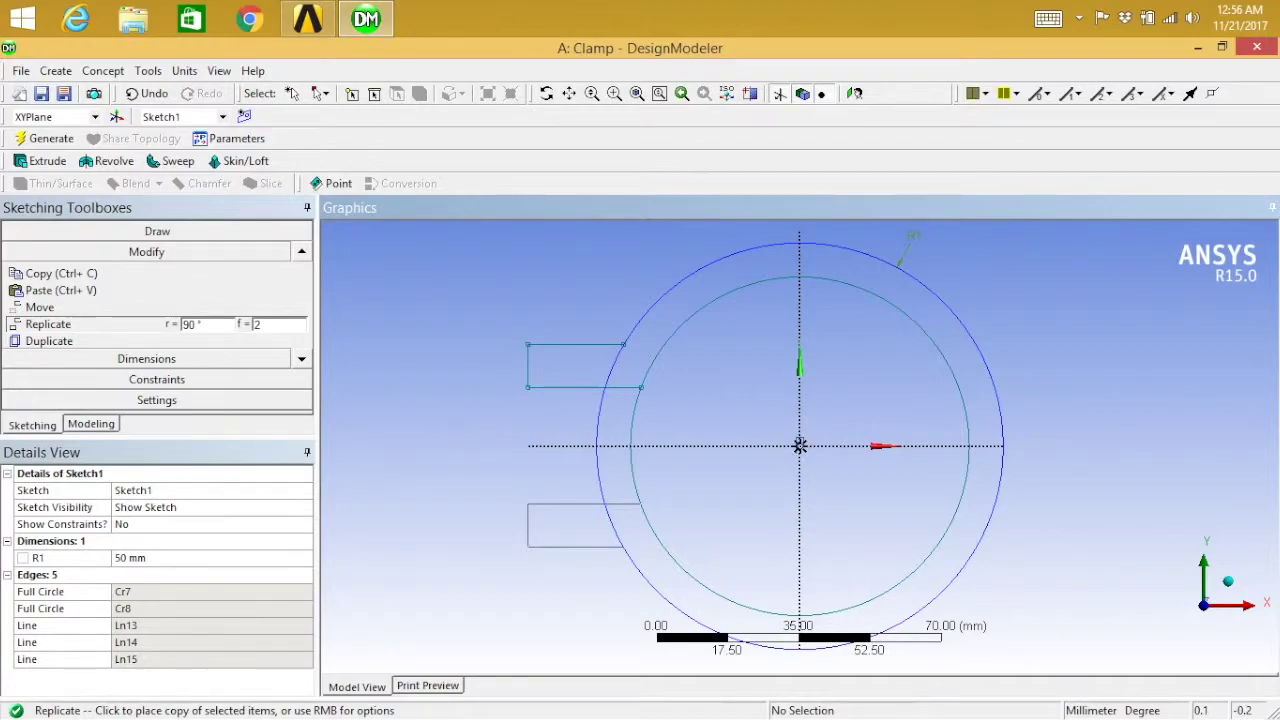
pyautogui.click(799, 445)
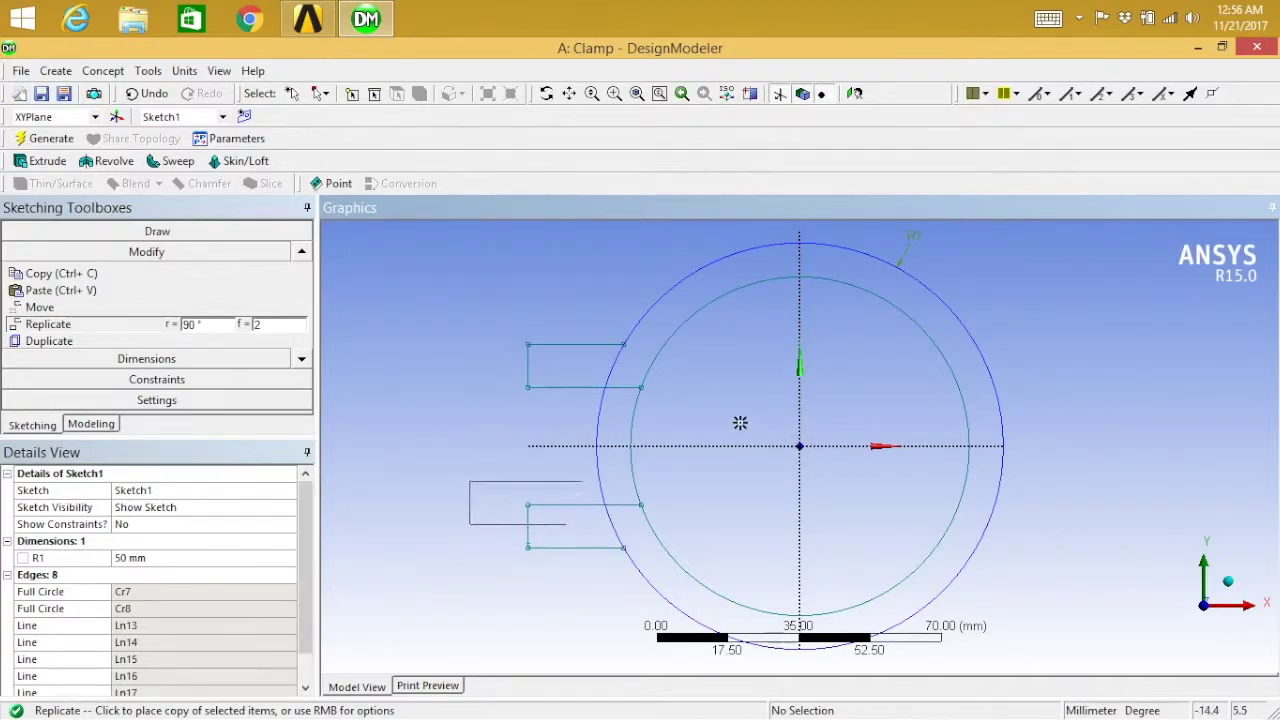
pyautogui.rightClick(723, 368)
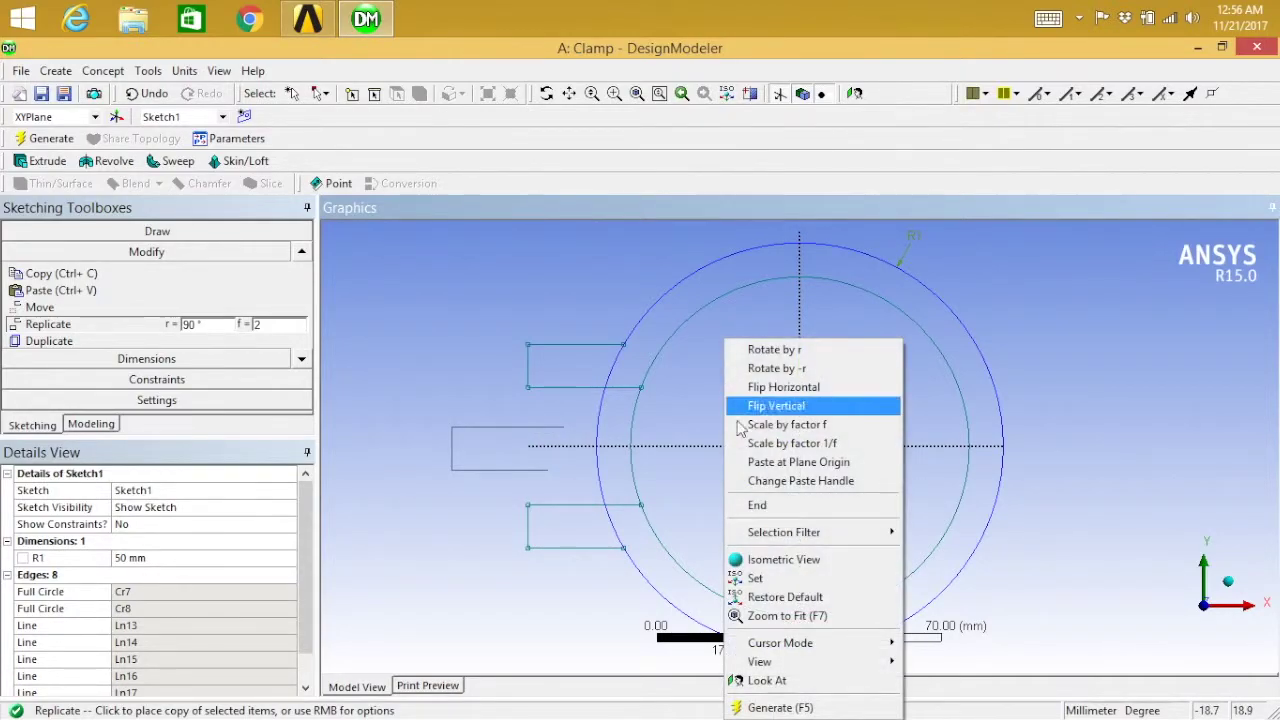
pyautogui.click(760, 505)
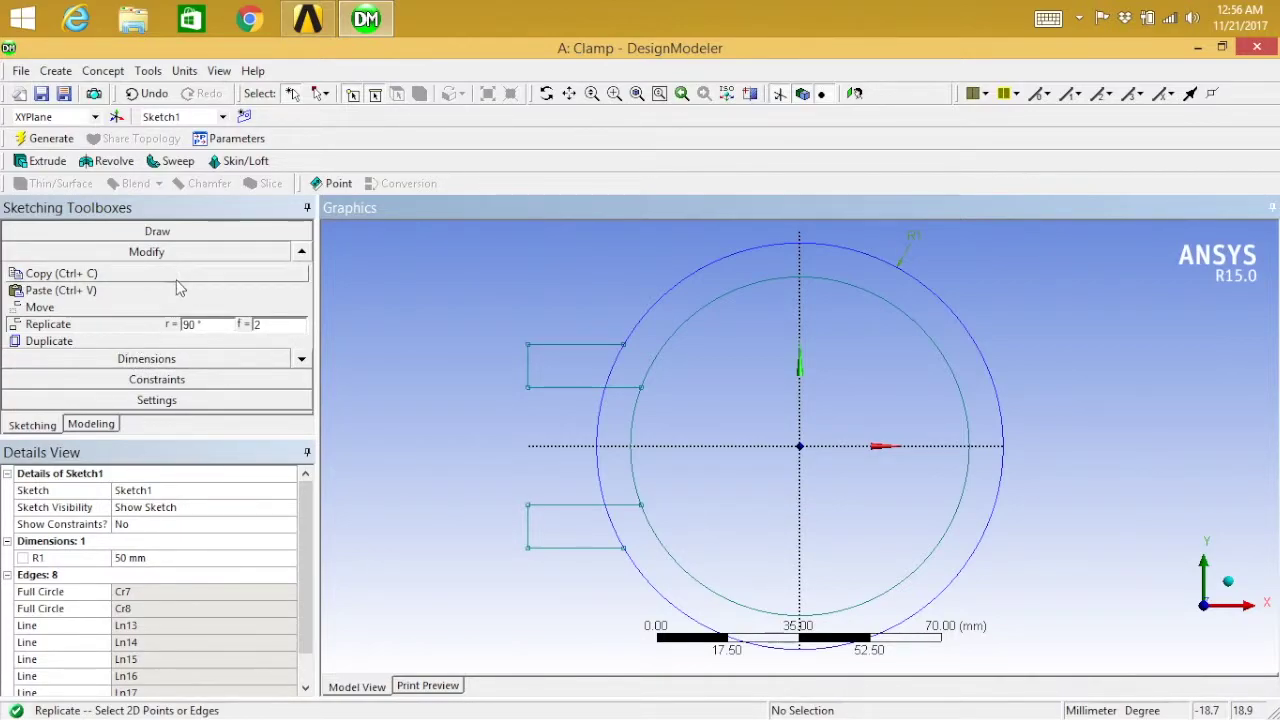
# Trim the outer circle inside both tabs and between them, and the inner circle between the tabs, to open the ring.
pyautogui.click(303, 256)
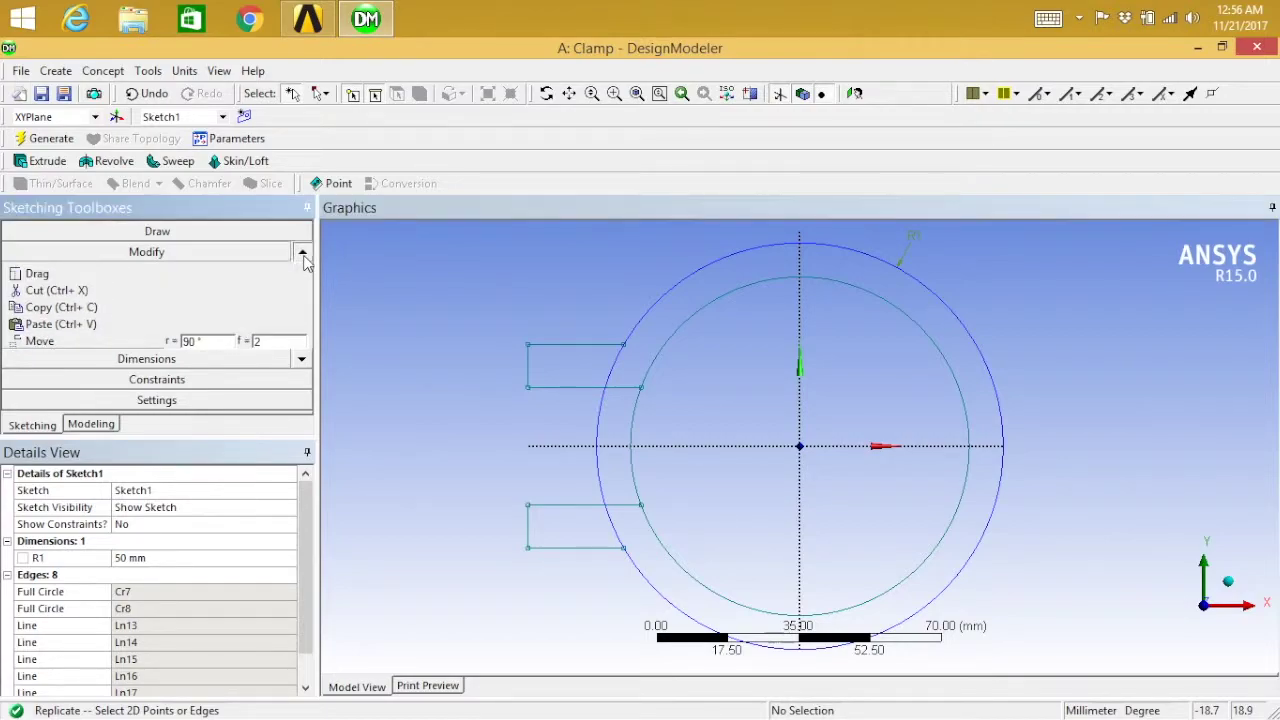
pyautogui.click(303, 256)
pyautogui.click(137, 276)
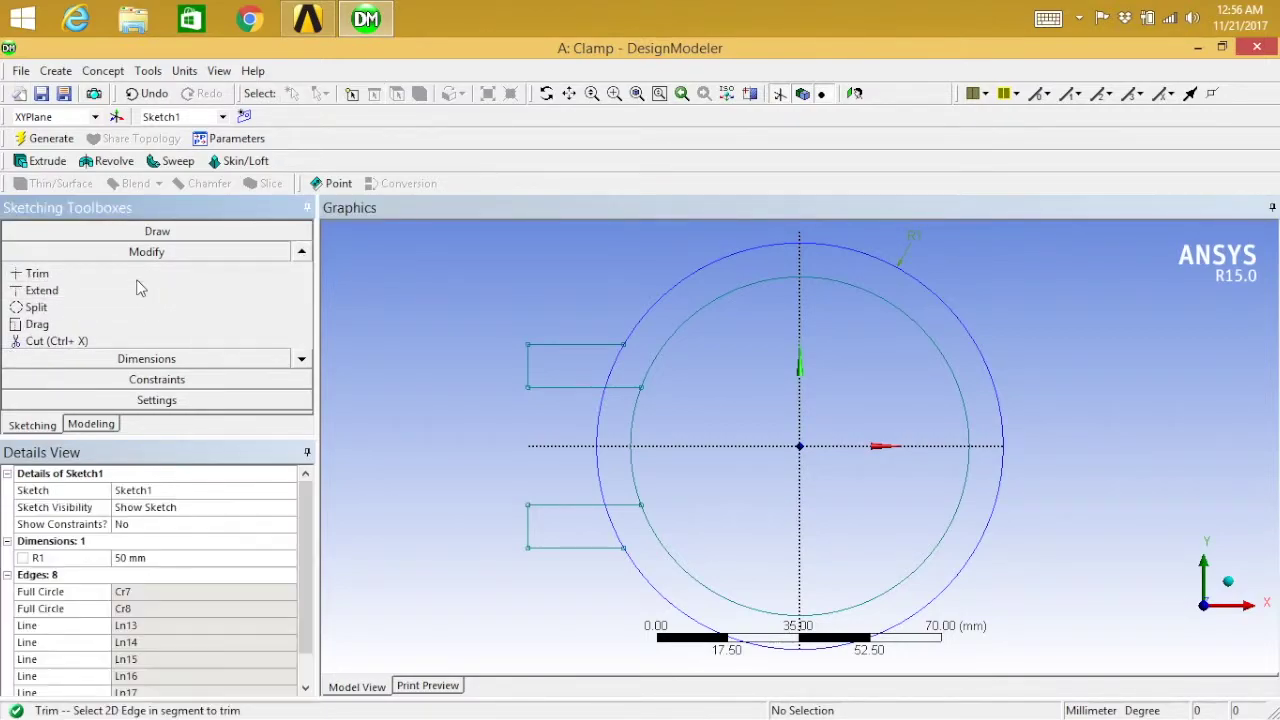
pyautogui.click(616, 365)
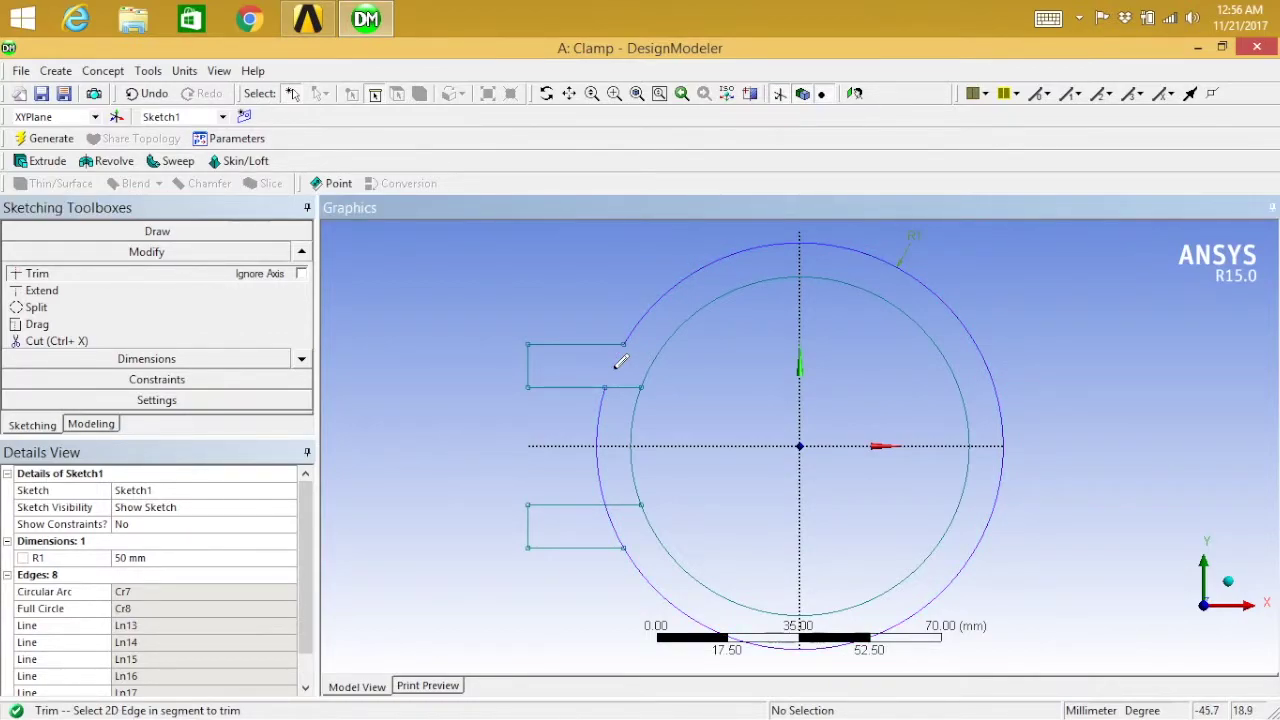
pyautogui.click(620, 362)
pyautogui.click(603, 391)
pyautogui.click(604, 462)
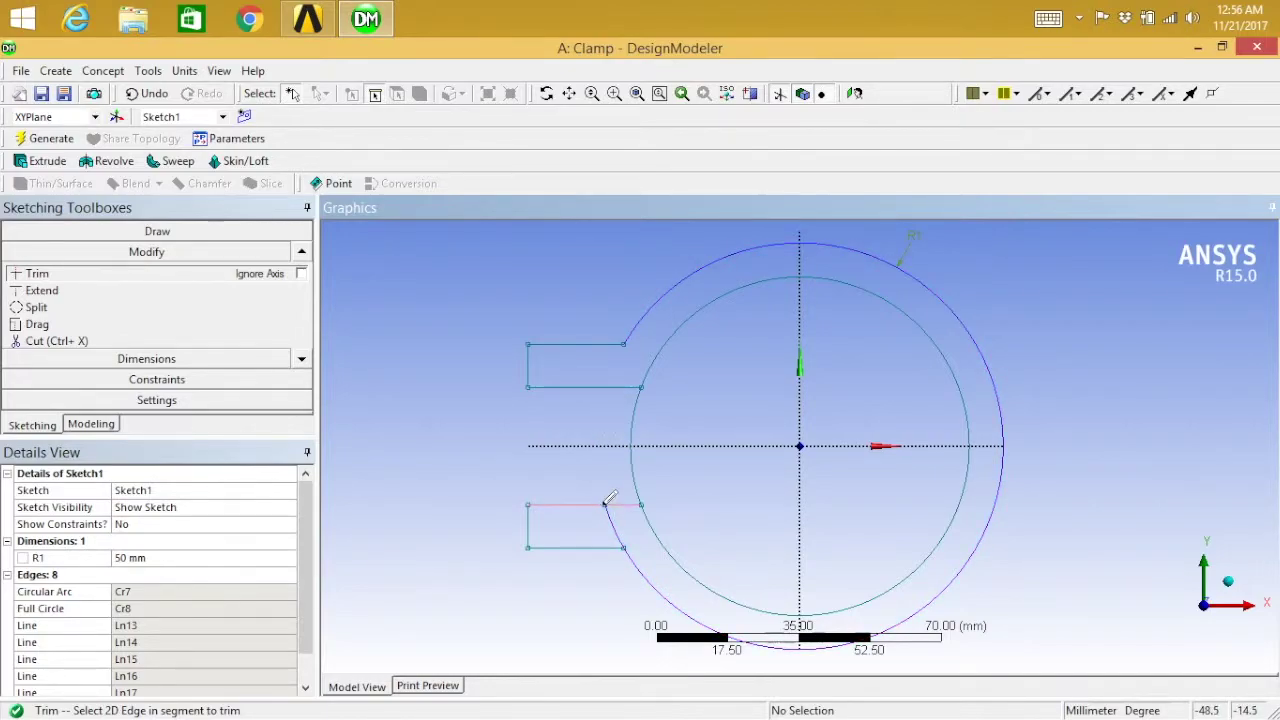
pyautogui.click(642, 410)
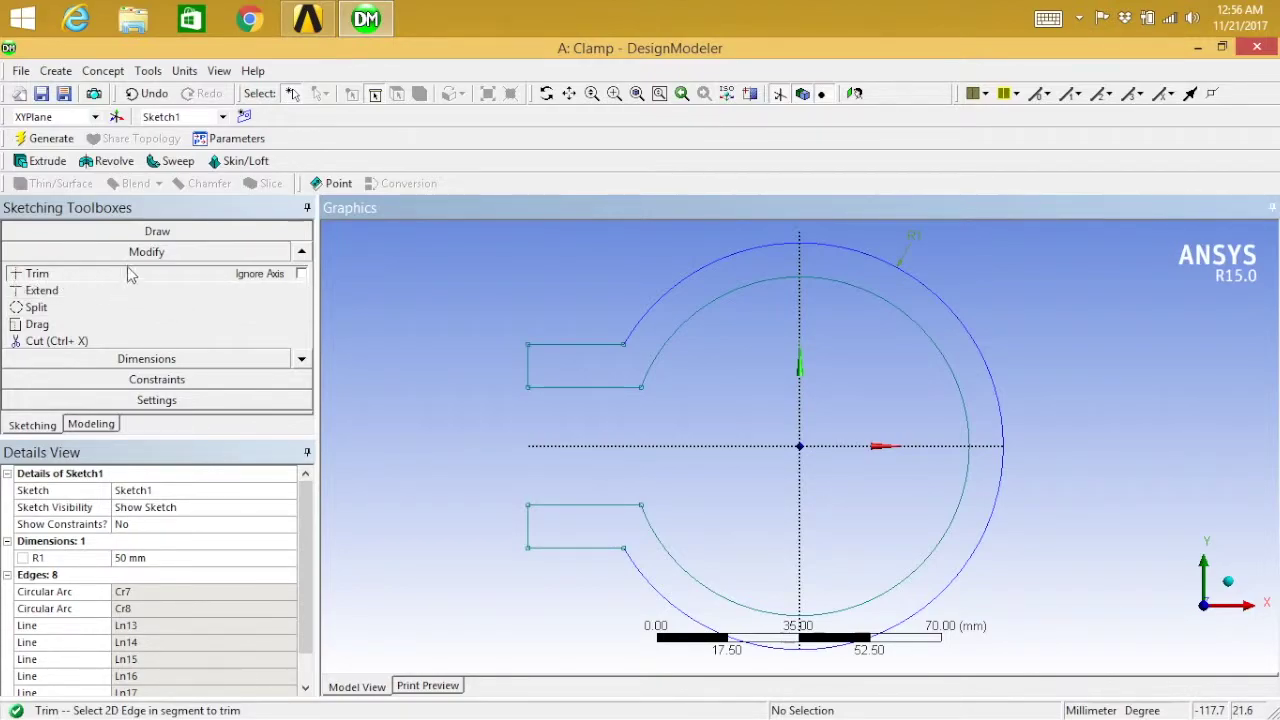
# Apply an Equal Length constraint between the vertical end lines of the upper and lower tabs.
pyautogui.click(145, 380)
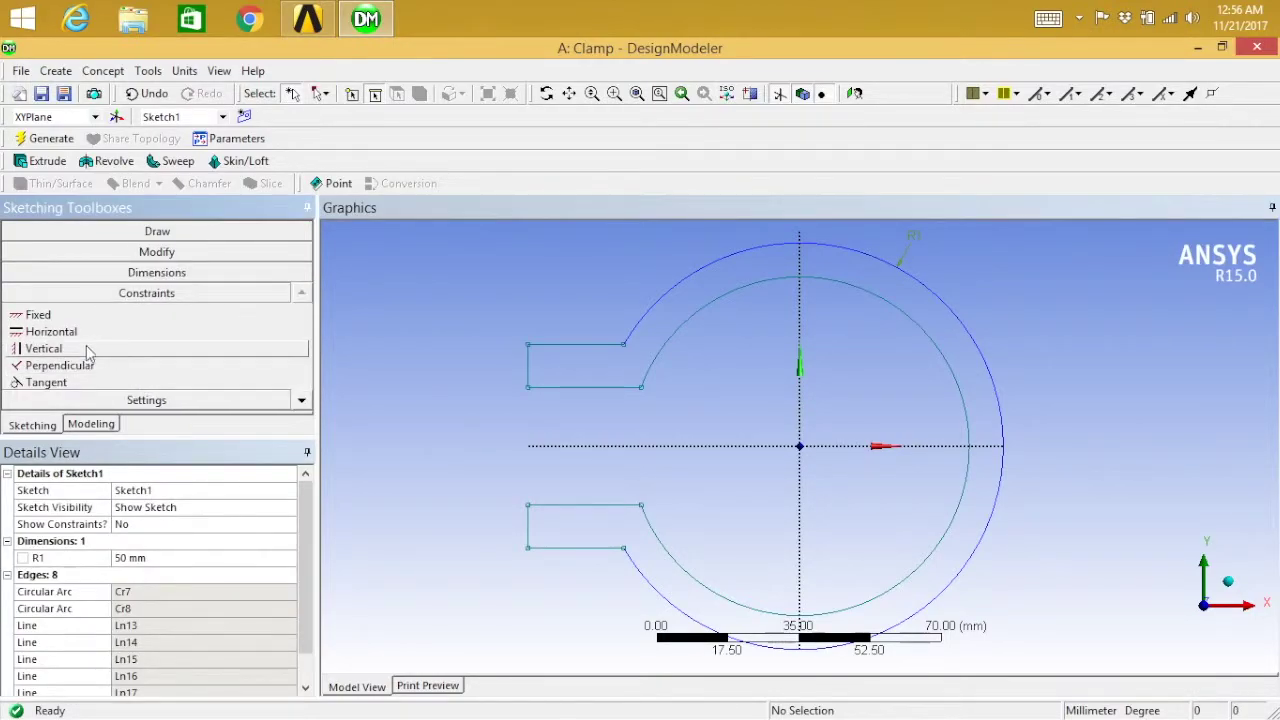
pyautogui.click(301, 401)
pyautogui.click(301, 401)
pyautogui.click(301, 401)
pyautogui.click(301, 401)
pyautogui.click(301, 401)
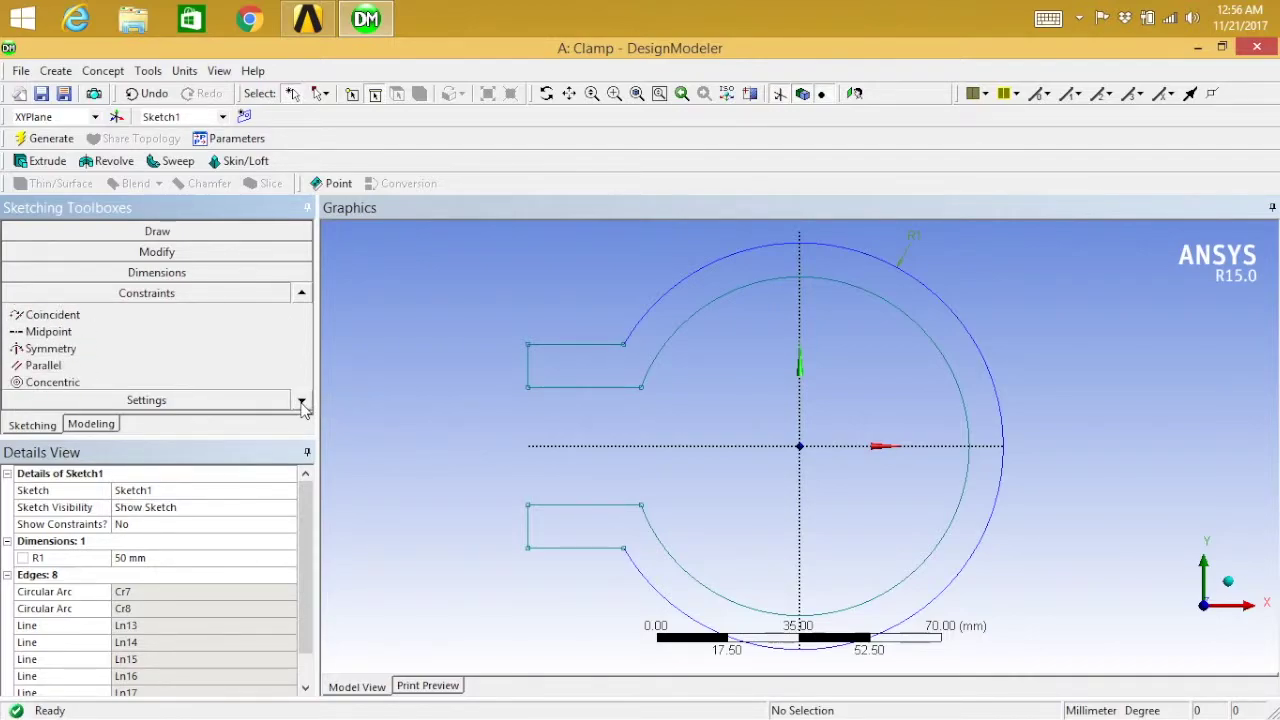
pyautogui.click(301, 401)
pyautogui.click(301, 401)
pyautogui.click(301, 401)
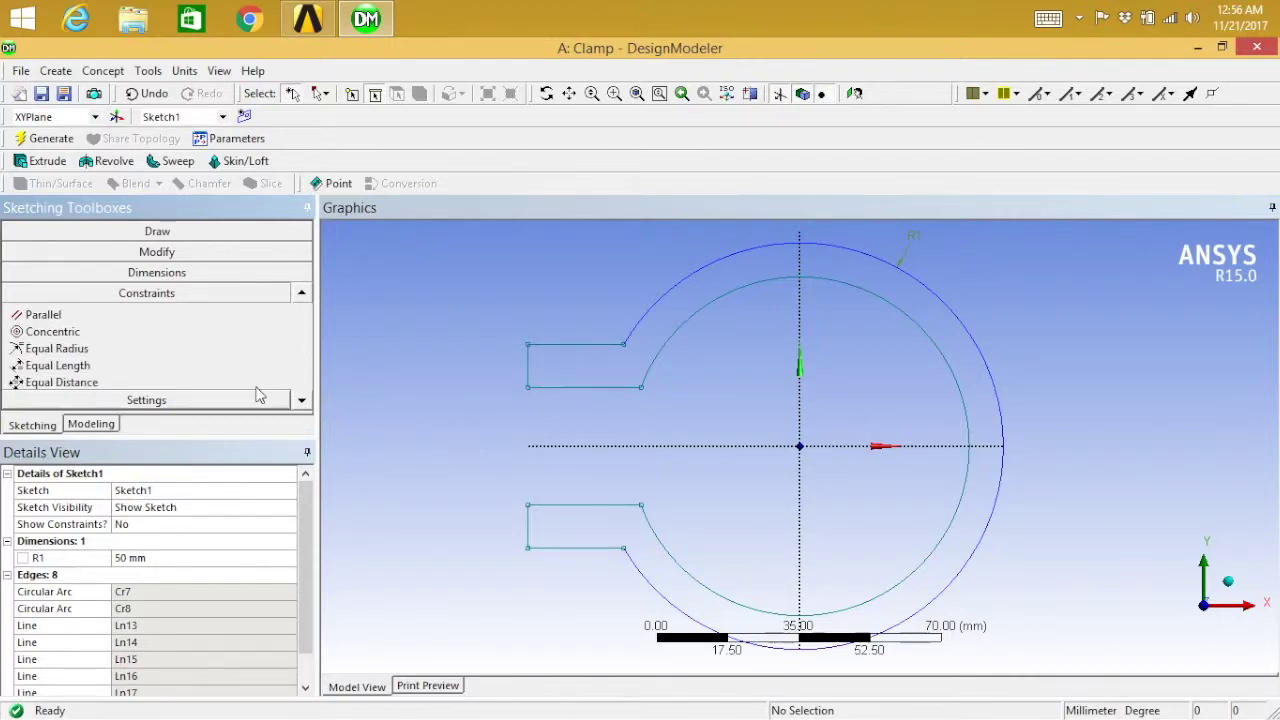
pyautogui.click(148, 368)
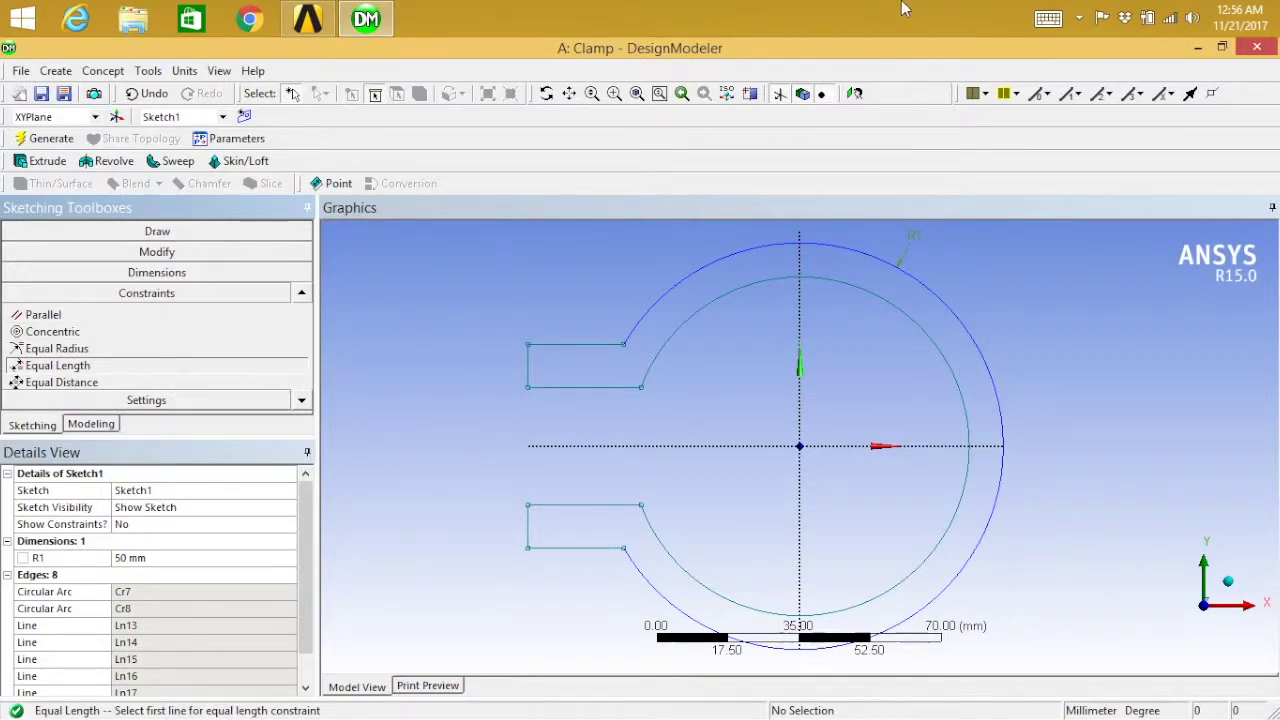
pyautogui.click(529, 369)
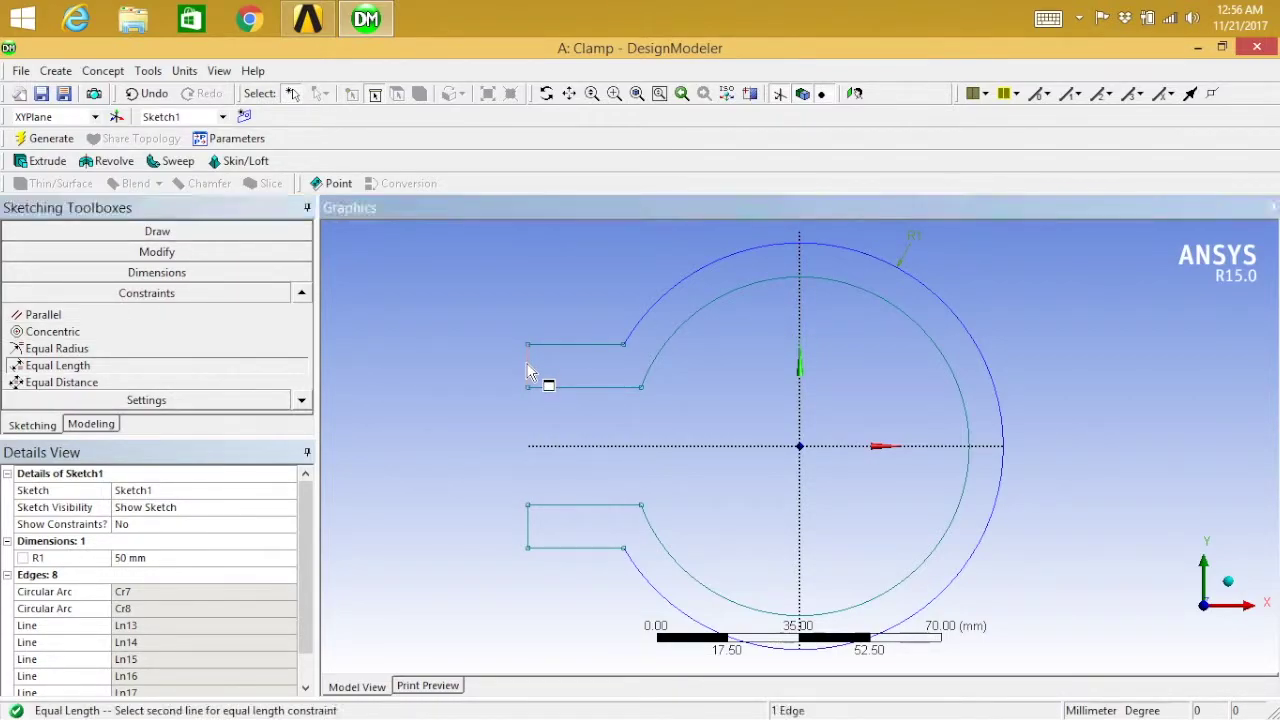
pyautogui.click(529, 532)
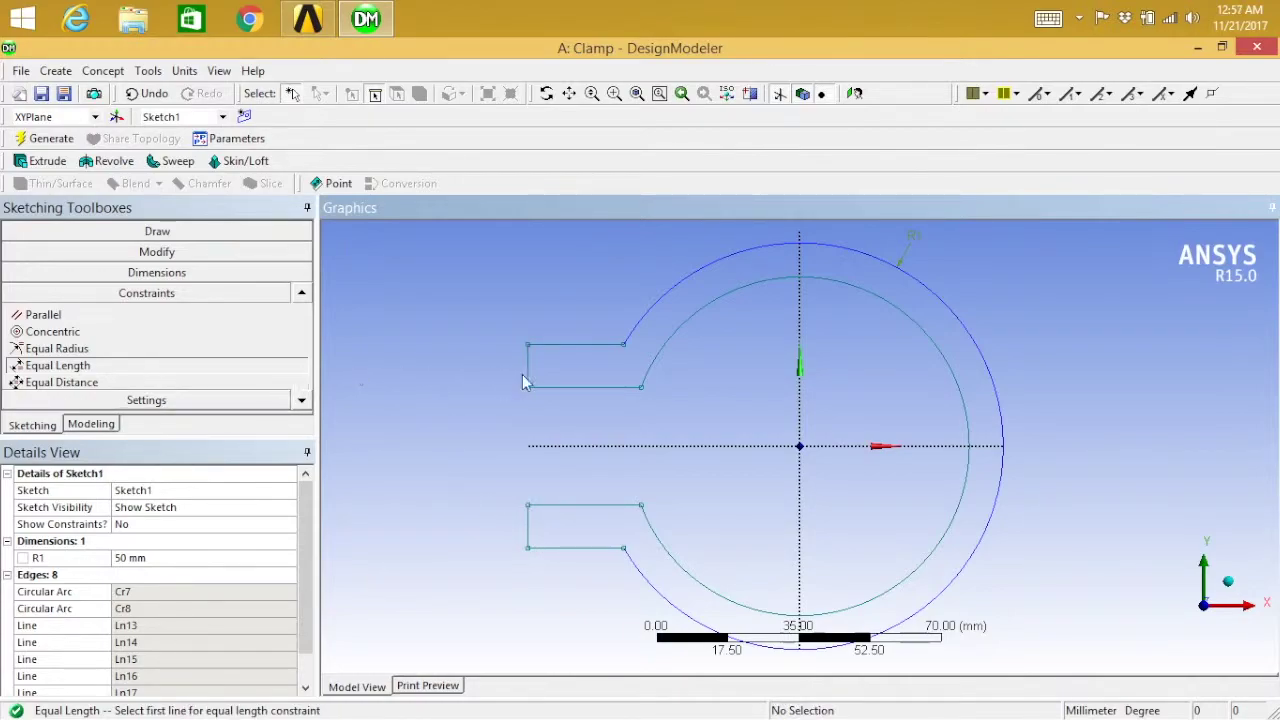
# Make the two tabs' outer horizontal lines equal in length, and likewise their inner horizontal lines.
pyautogui.click(554, 344)
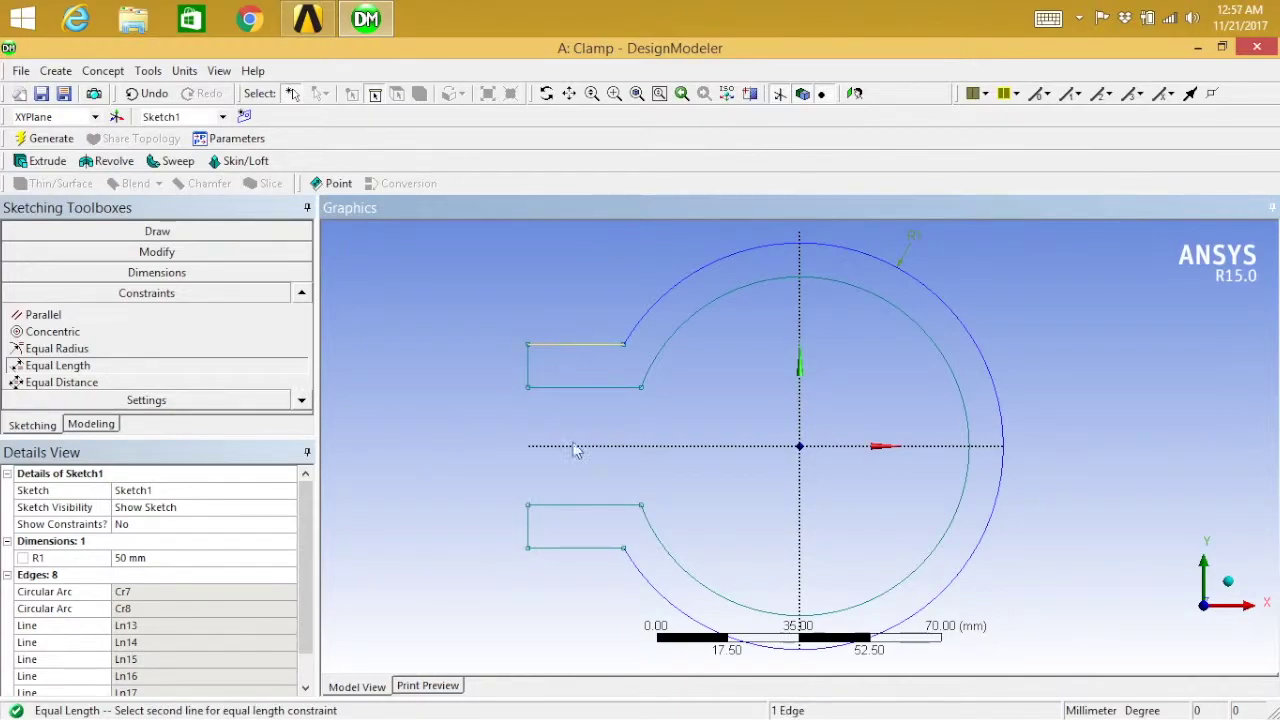
pyautogui.click(578, 548)
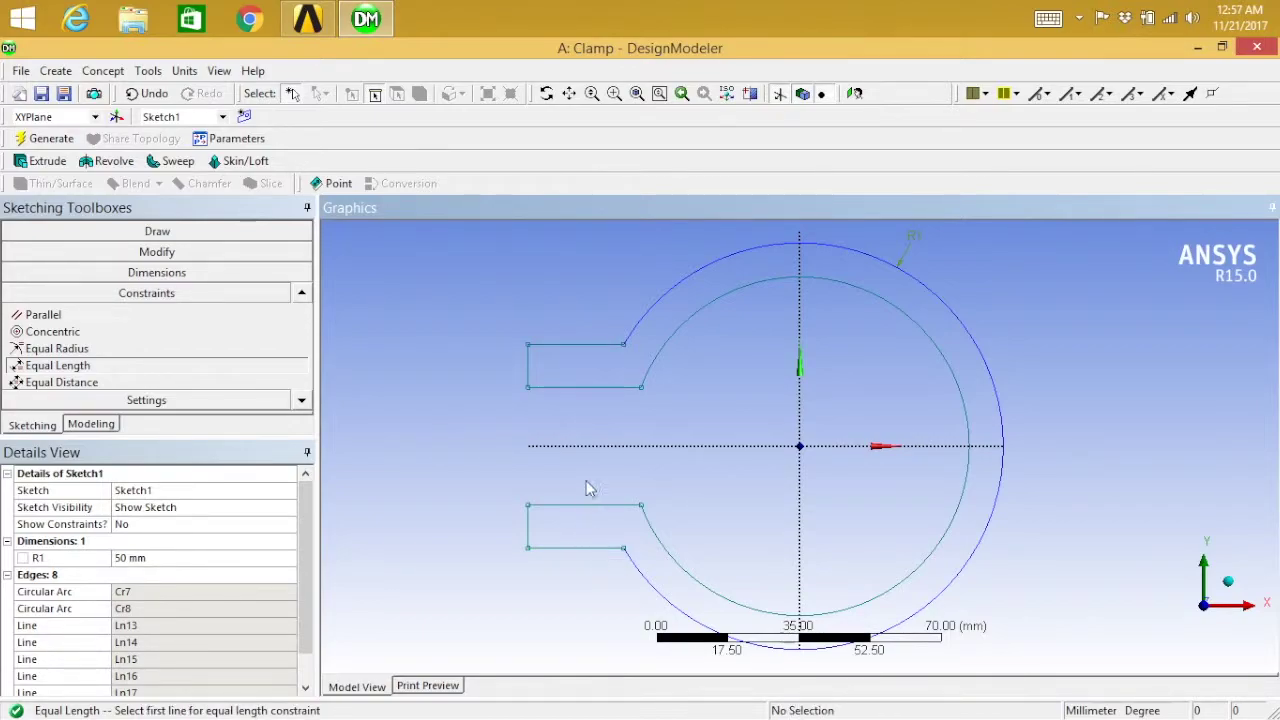
pyautogui.click(587, 390)
pyautogui.click(590, 506)
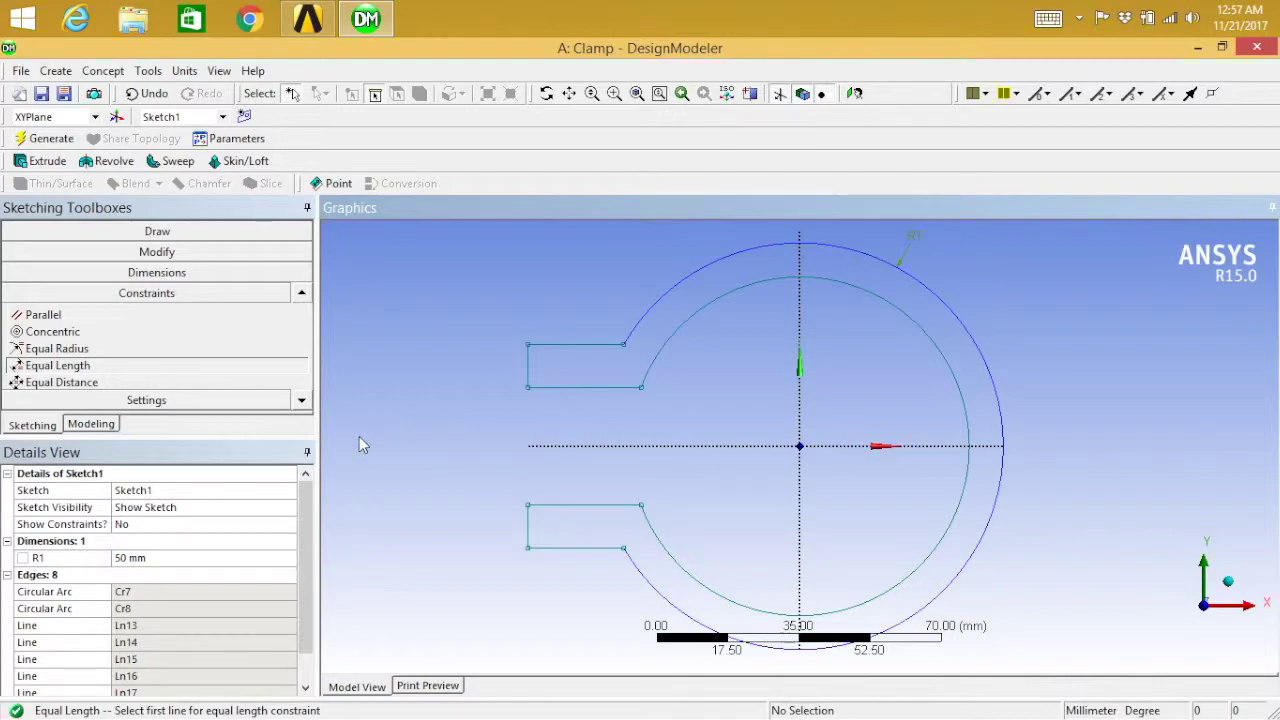
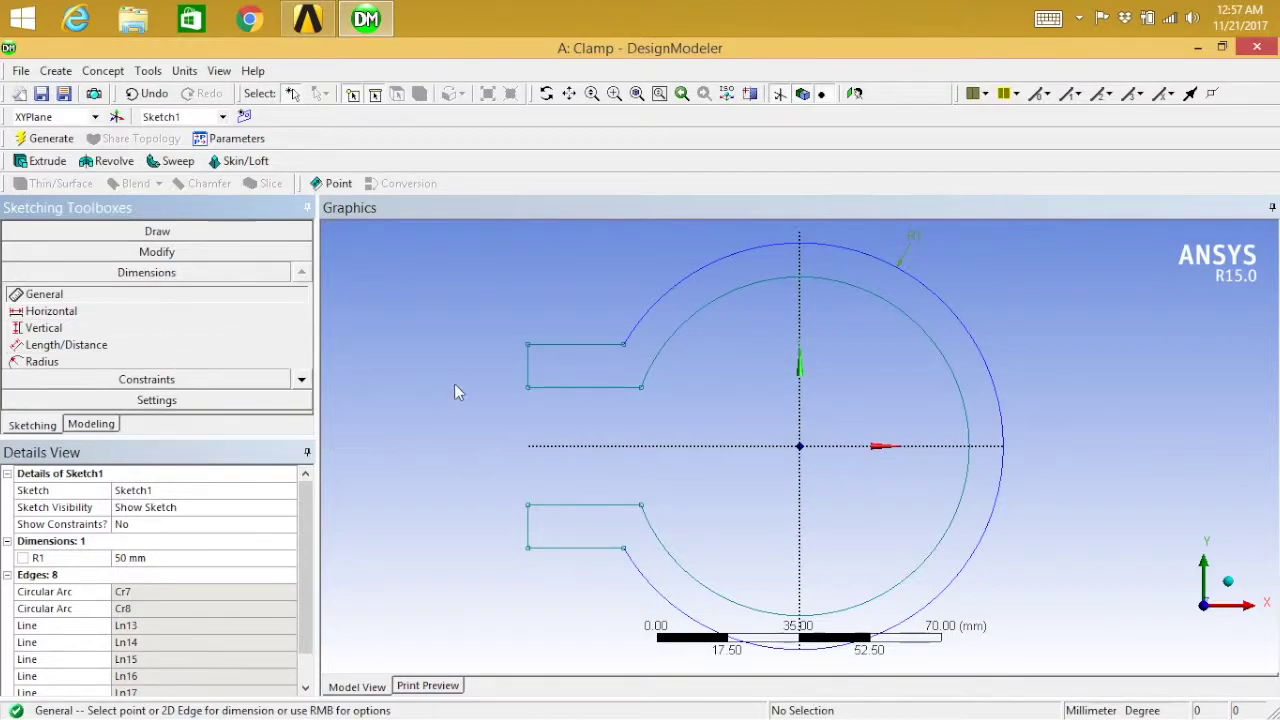
# Dimension the upper tab's end line and the horizontal distance from the lower tab's end line to the Y axis.
pyautogui.click(529, 372)
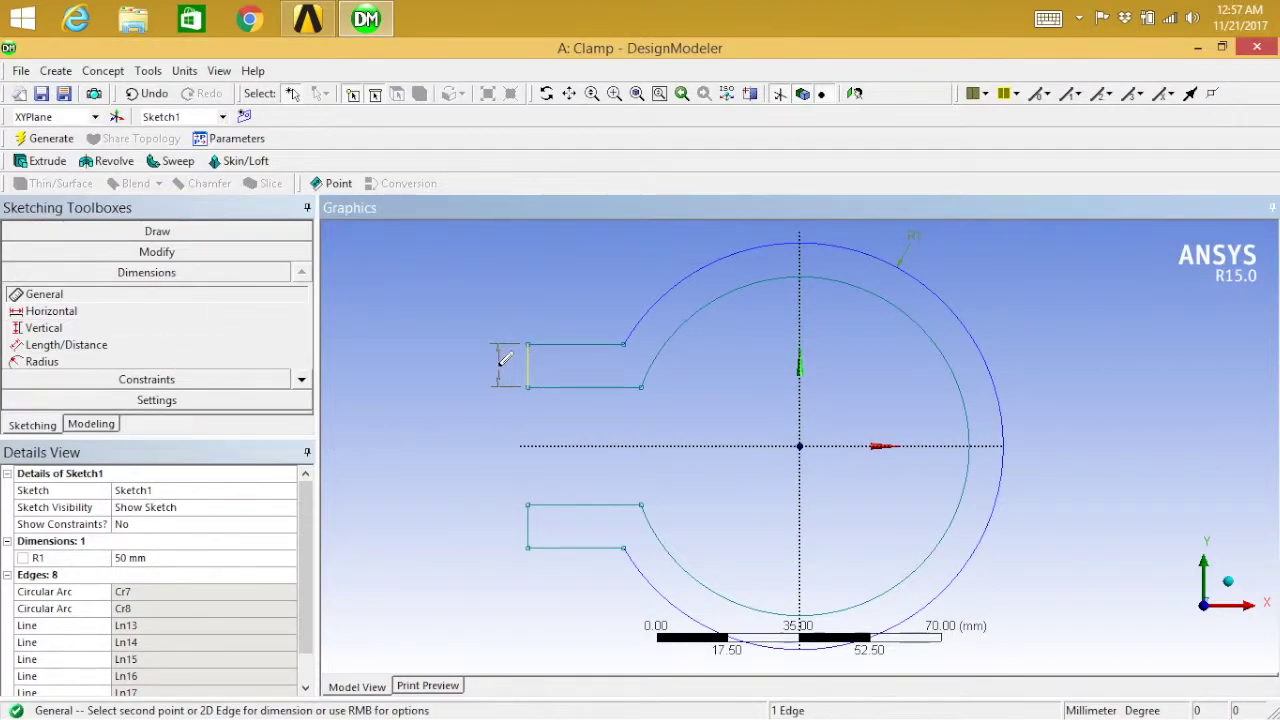
pyautogui.click(500, 366)
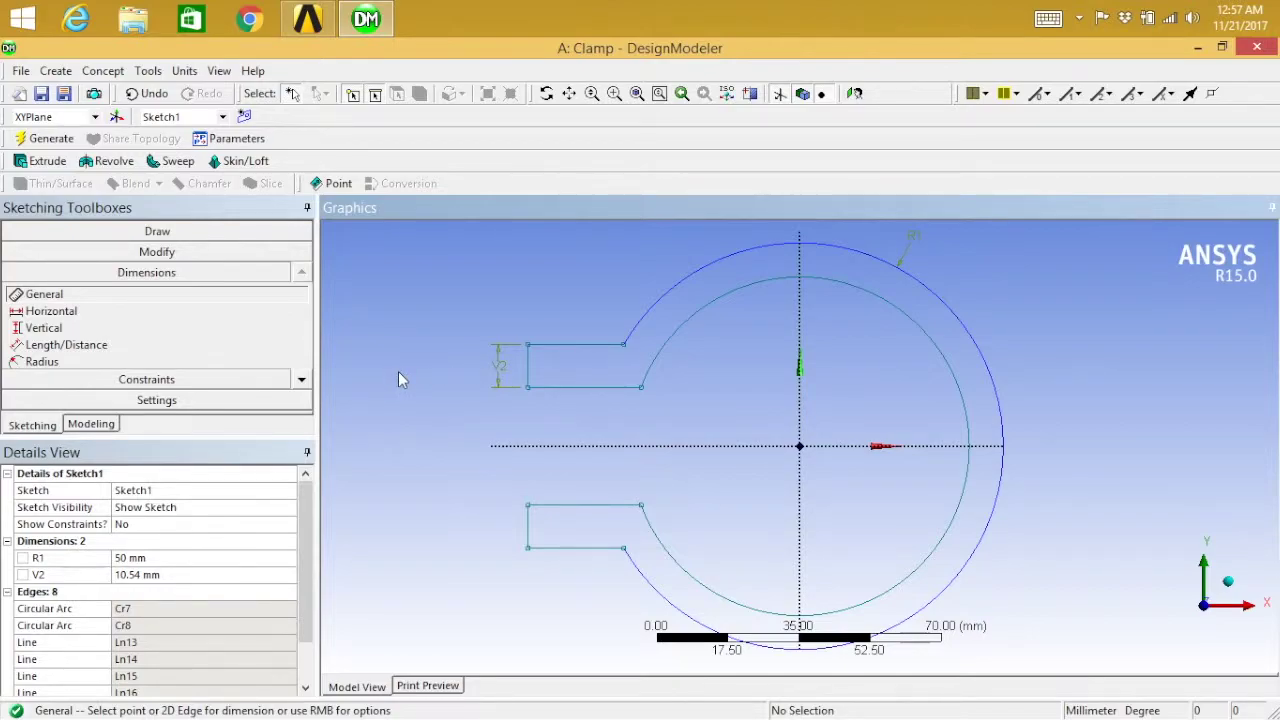
pyautogui.click(50, 311)
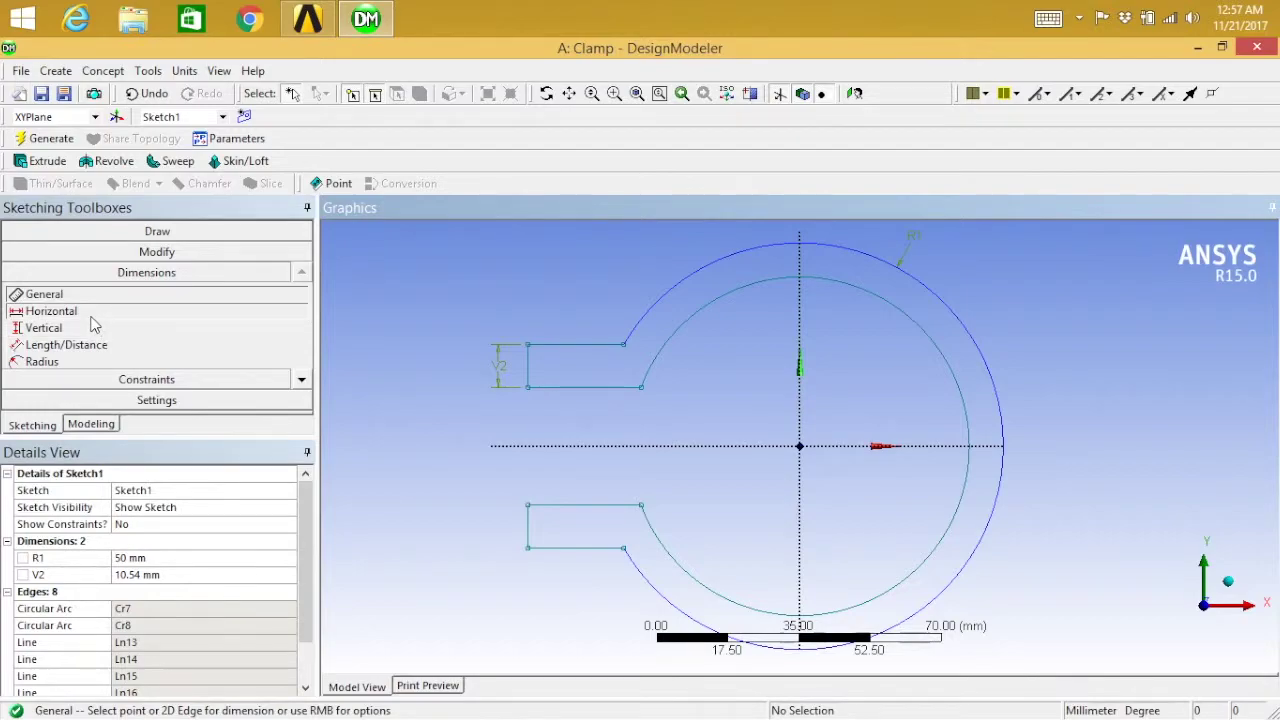
pyautogui.click(528, 530)
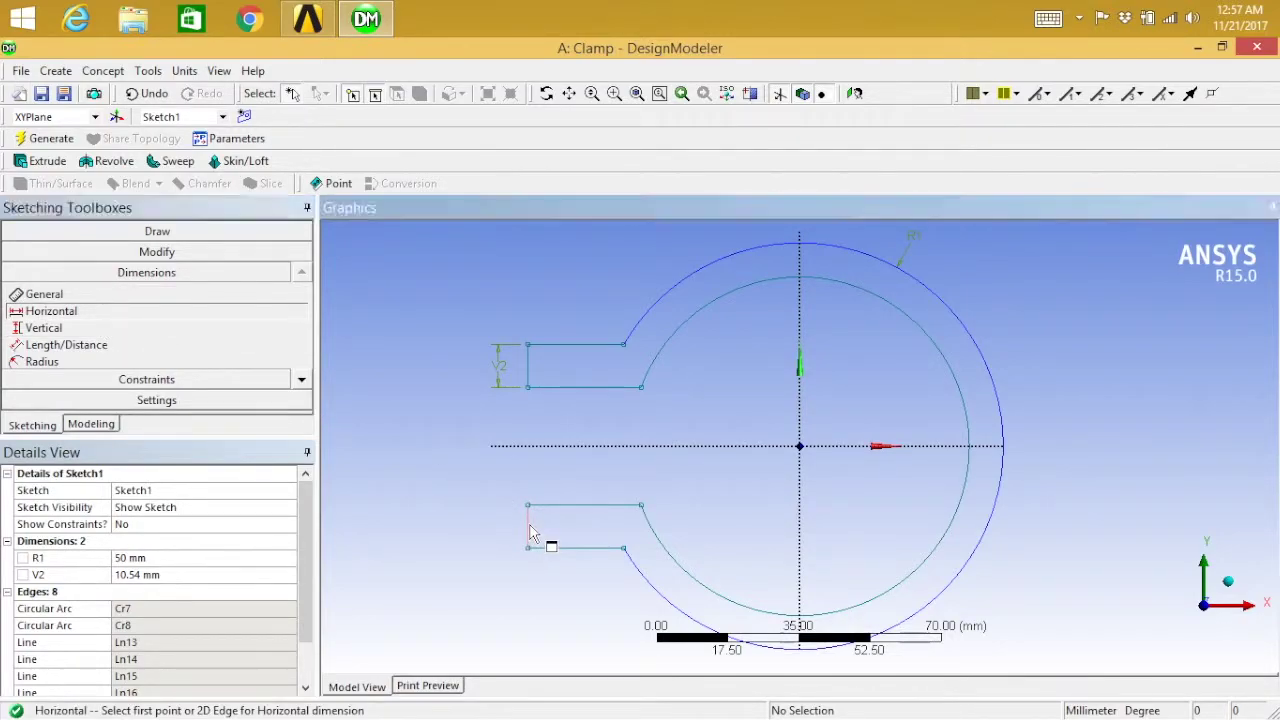
pyautogui.click(800, 522)
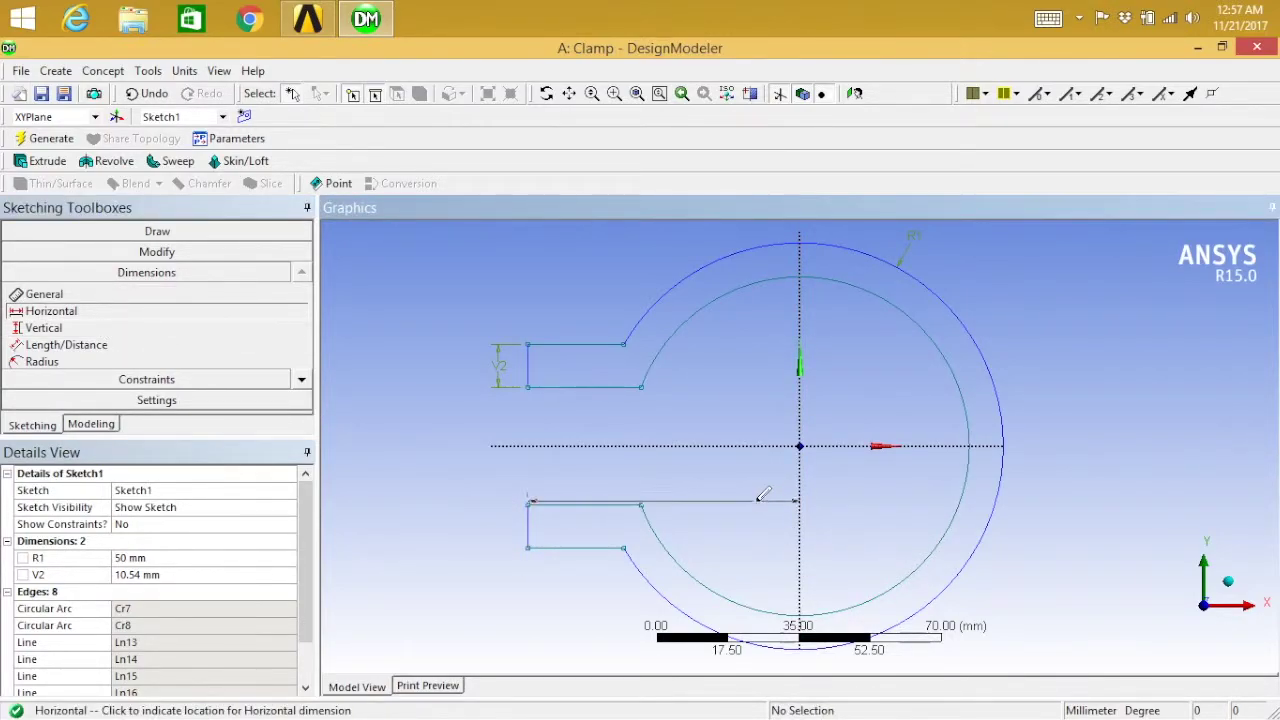
pyautogui.click(707, 470)
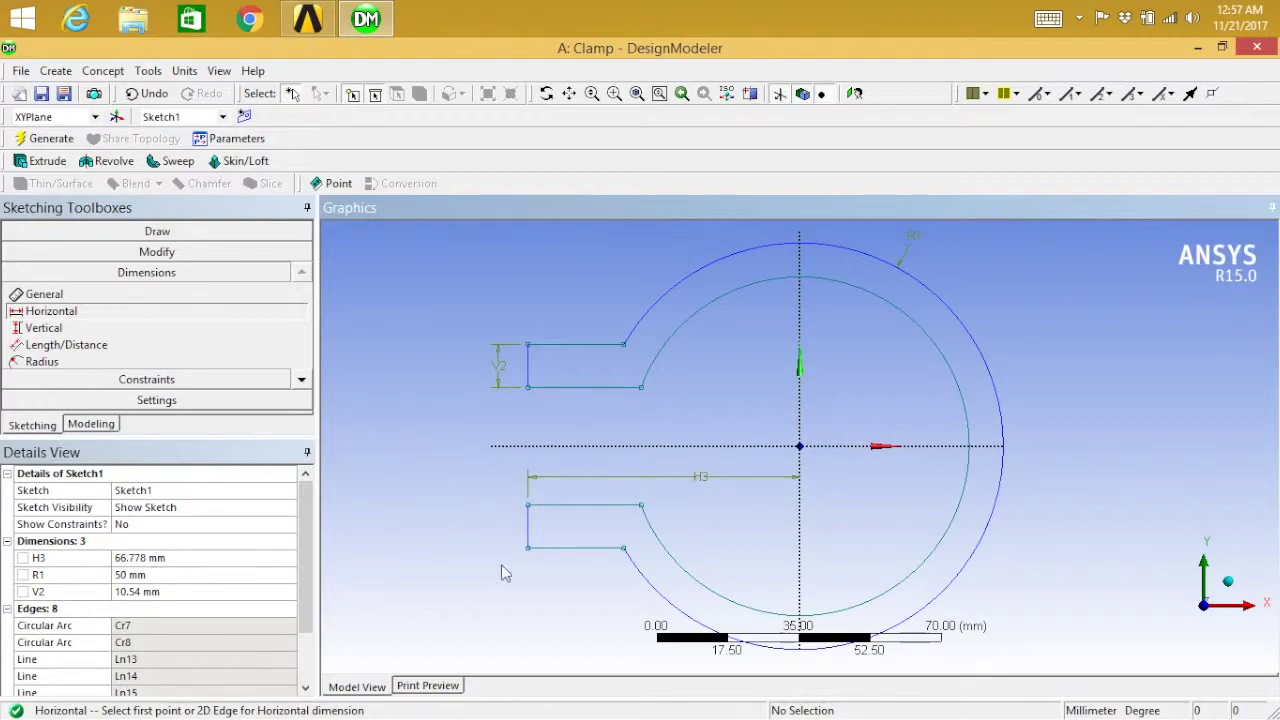
# Add a vertical dimension between the outer horizontal lines of the lower and upper tabs.
pyautogui.click(43, 328)
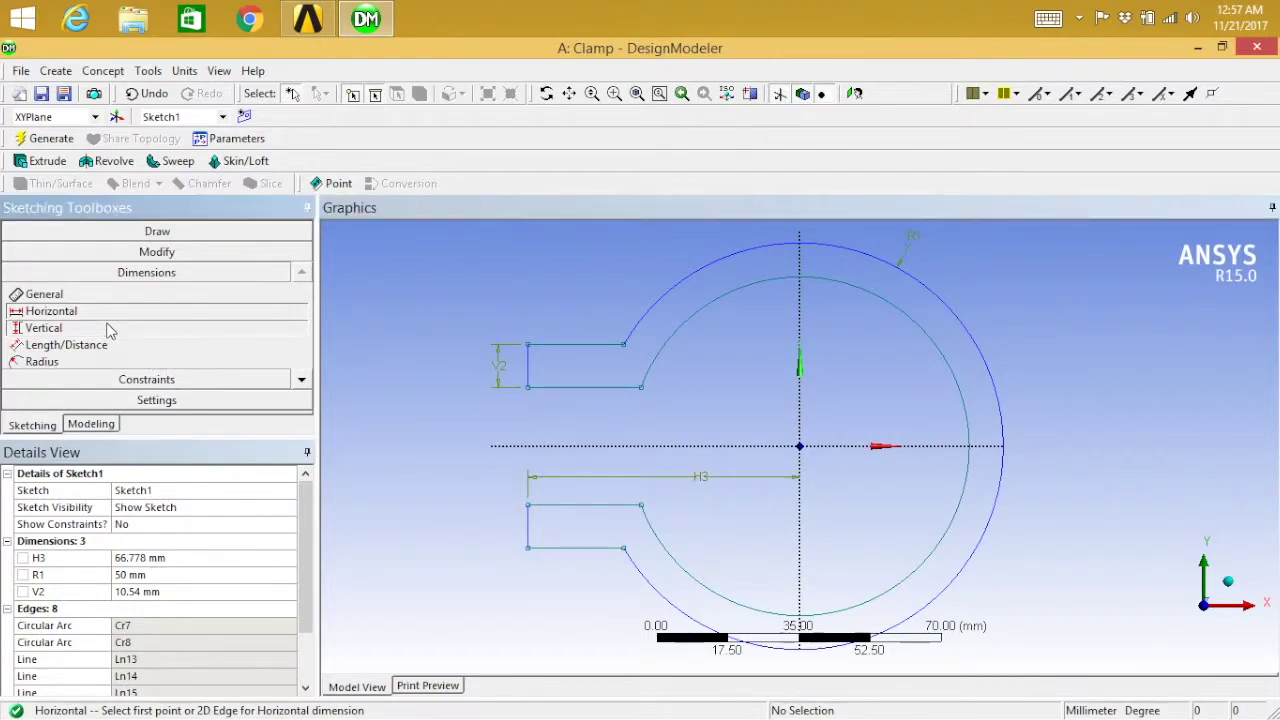
pyautogui.click(566, 548)
pyautogui.click(572, 346)
pyautogui.click(444, 420)
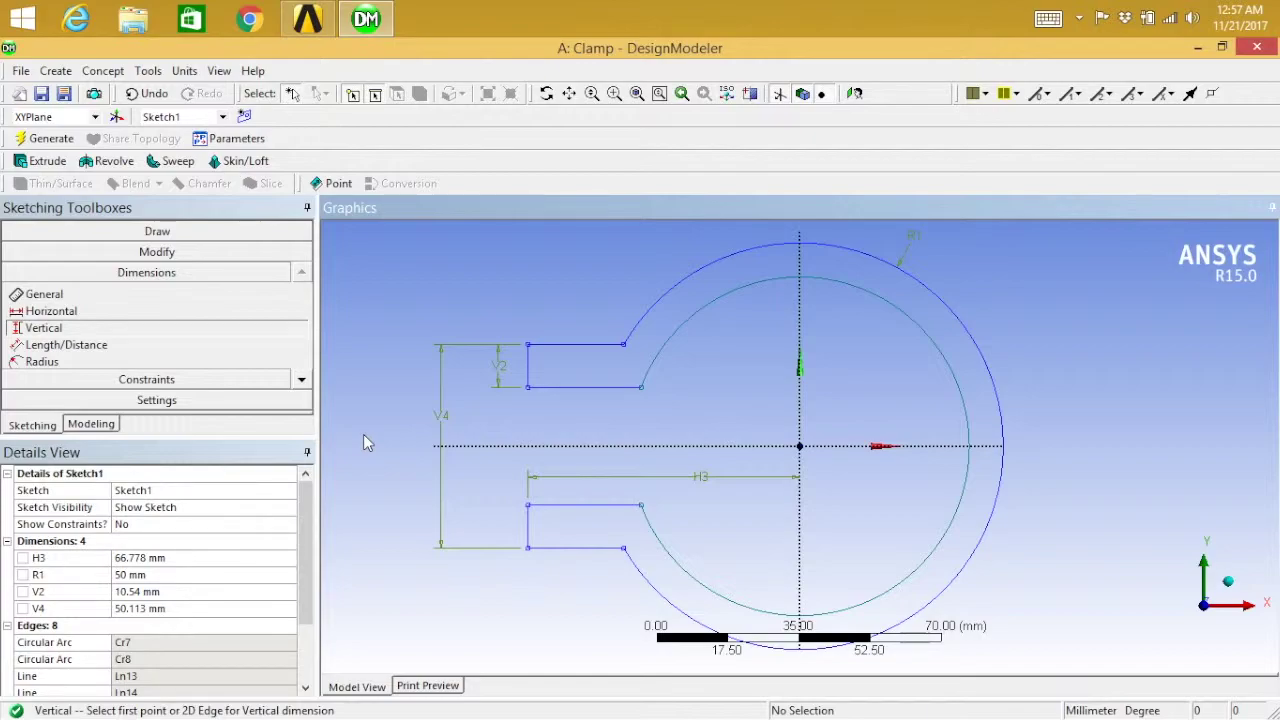
# Dimension the radius of the inner circular arc.
pyautogui.click(919, 333)
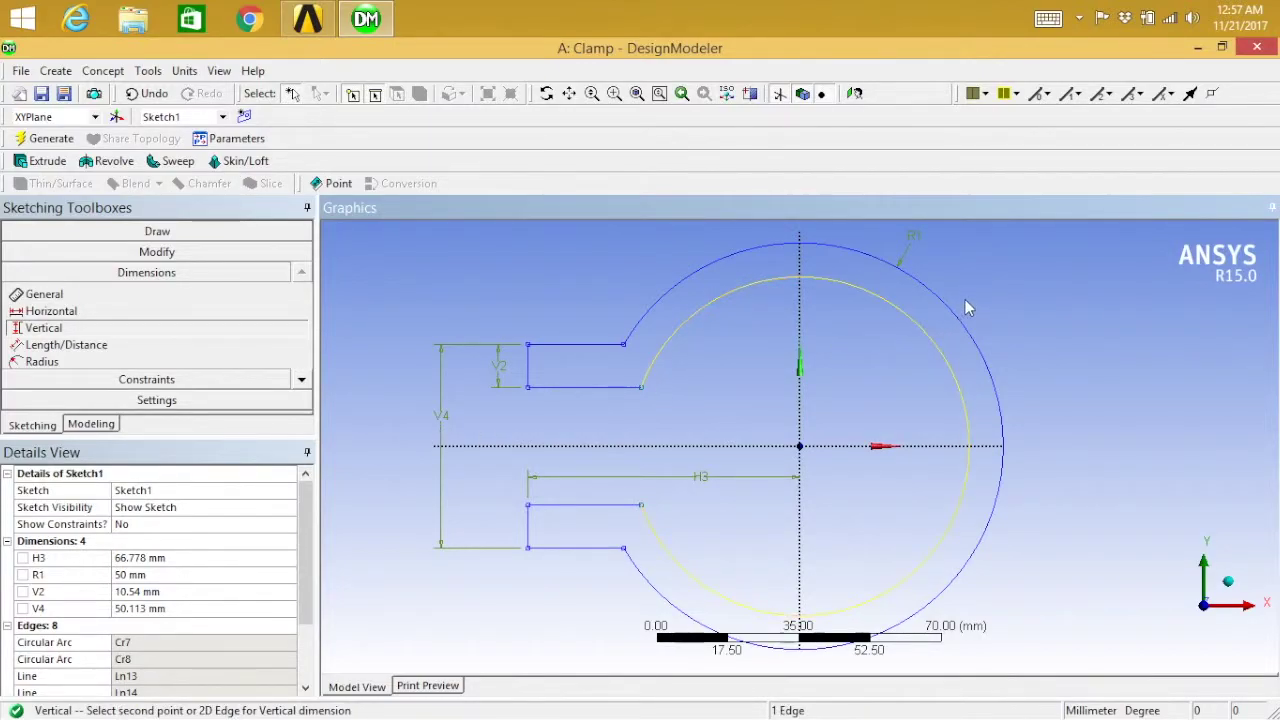
pyautogui.click(168, 297)
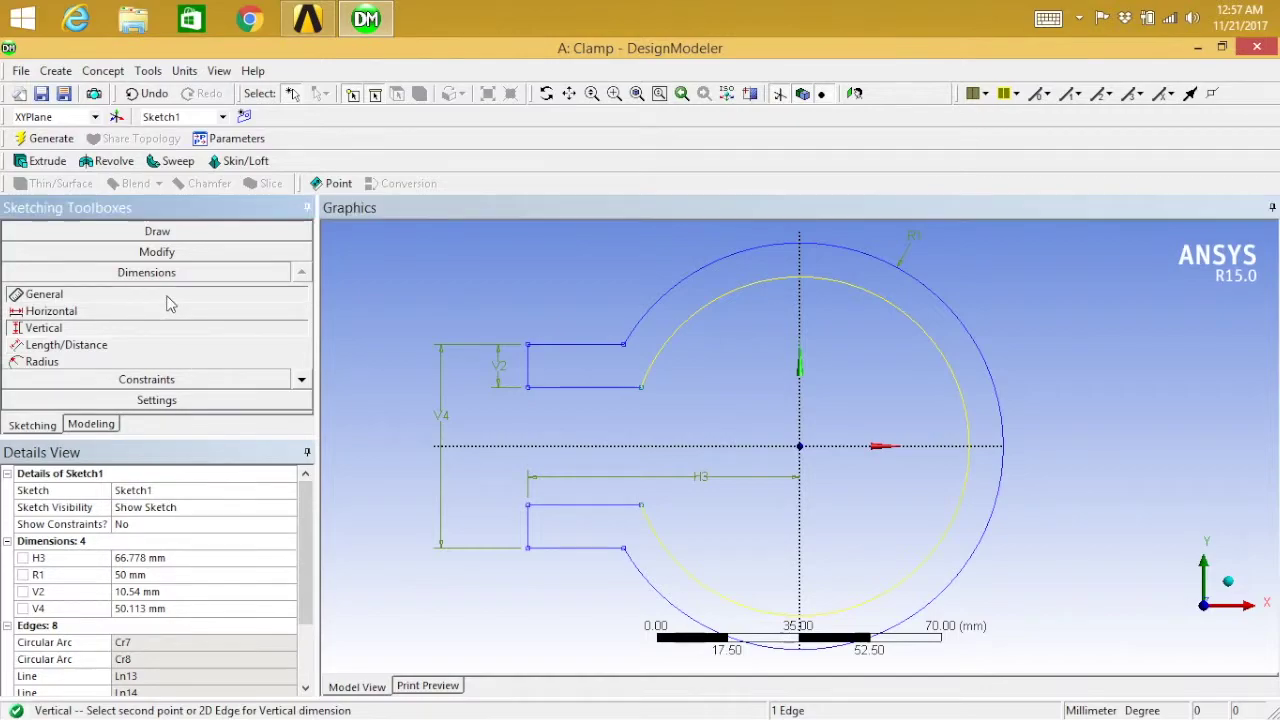
pyautogui.click(950, 362)
pyautogui.click(1010, 318)
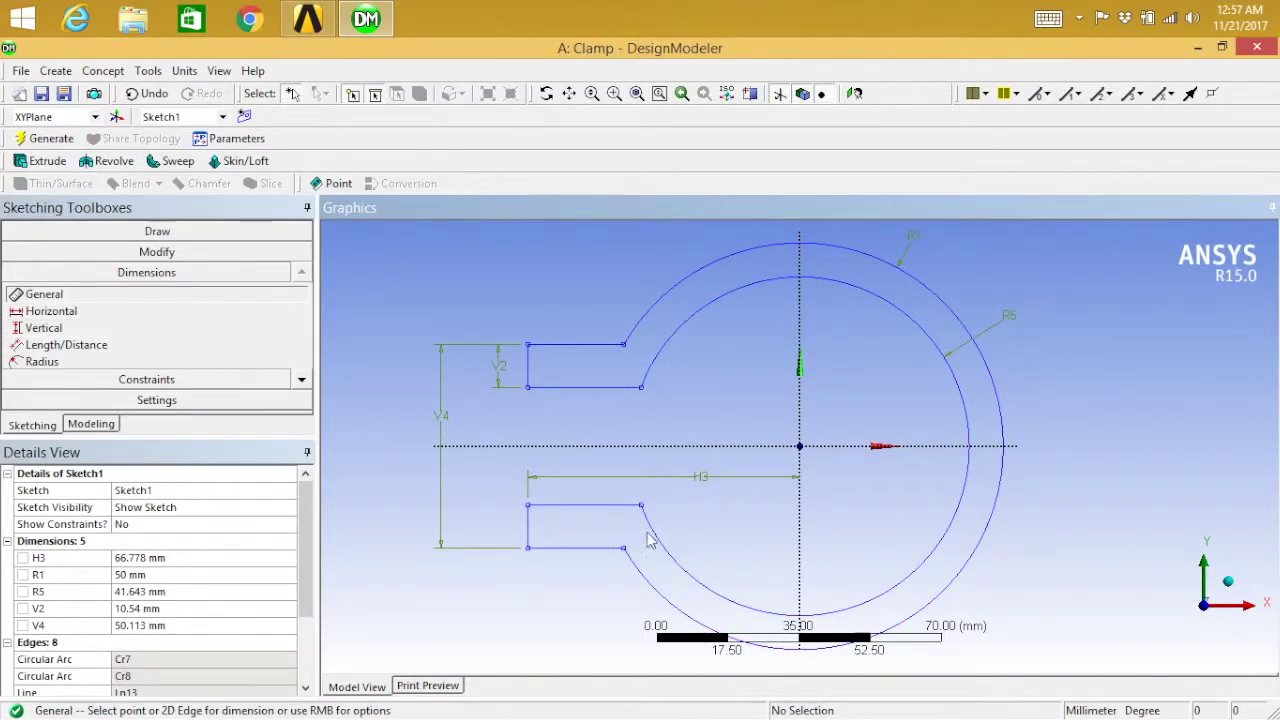
# Set the horizontal distance from the lower tab's end line to the Y axis to 65 mm.
pyautogui.click(190, 558)
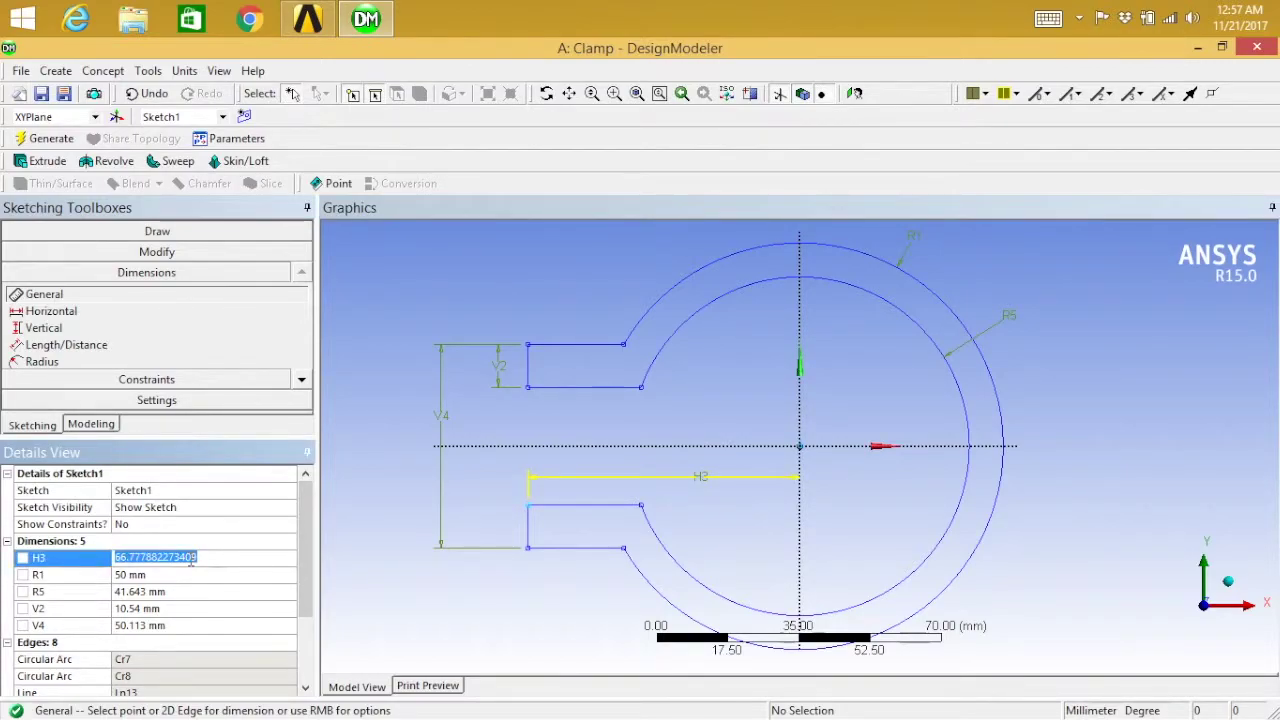
pyautogui.click(190, 558)
pyautogui.press('Return')
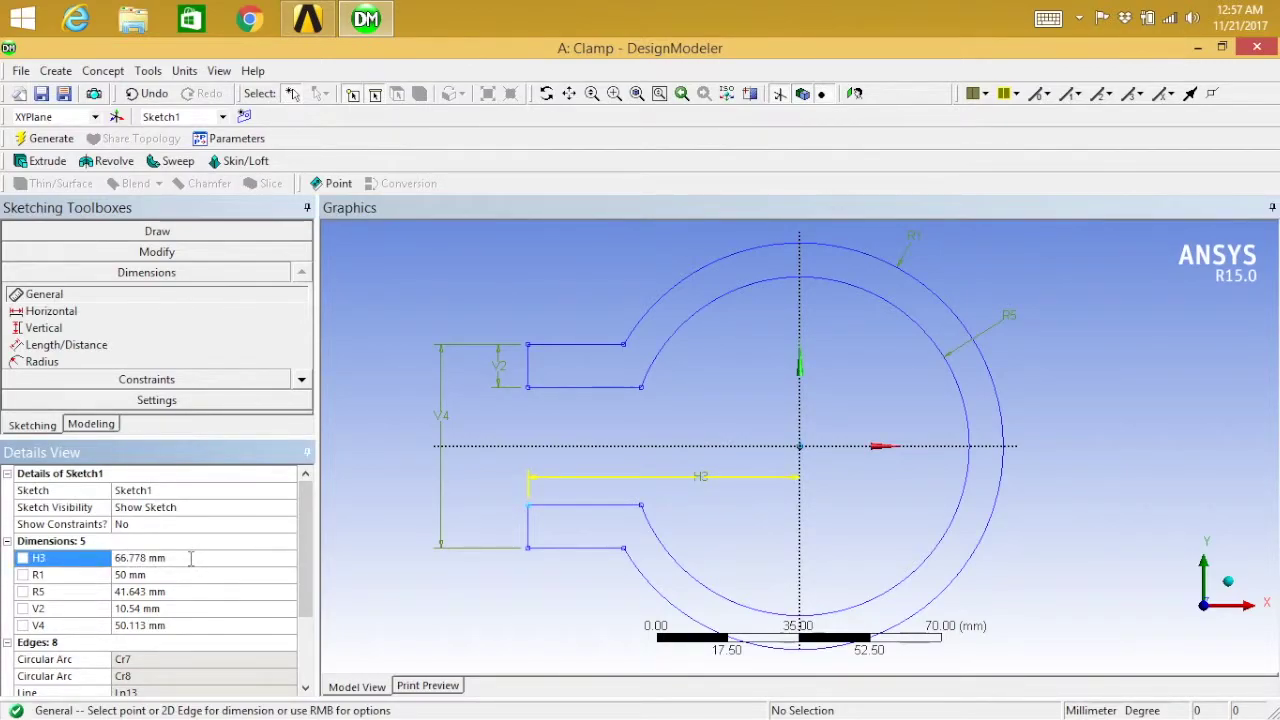
pyautogui.click(190, 558)
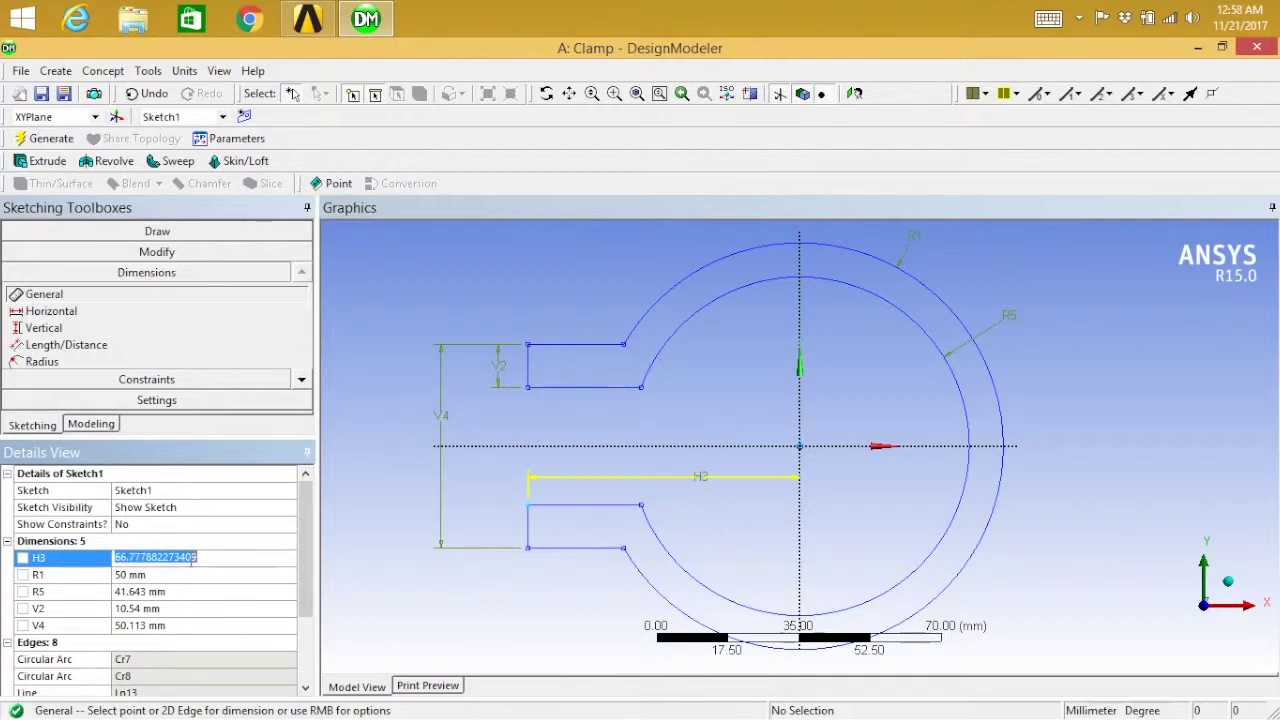
pyautogui.write('65')
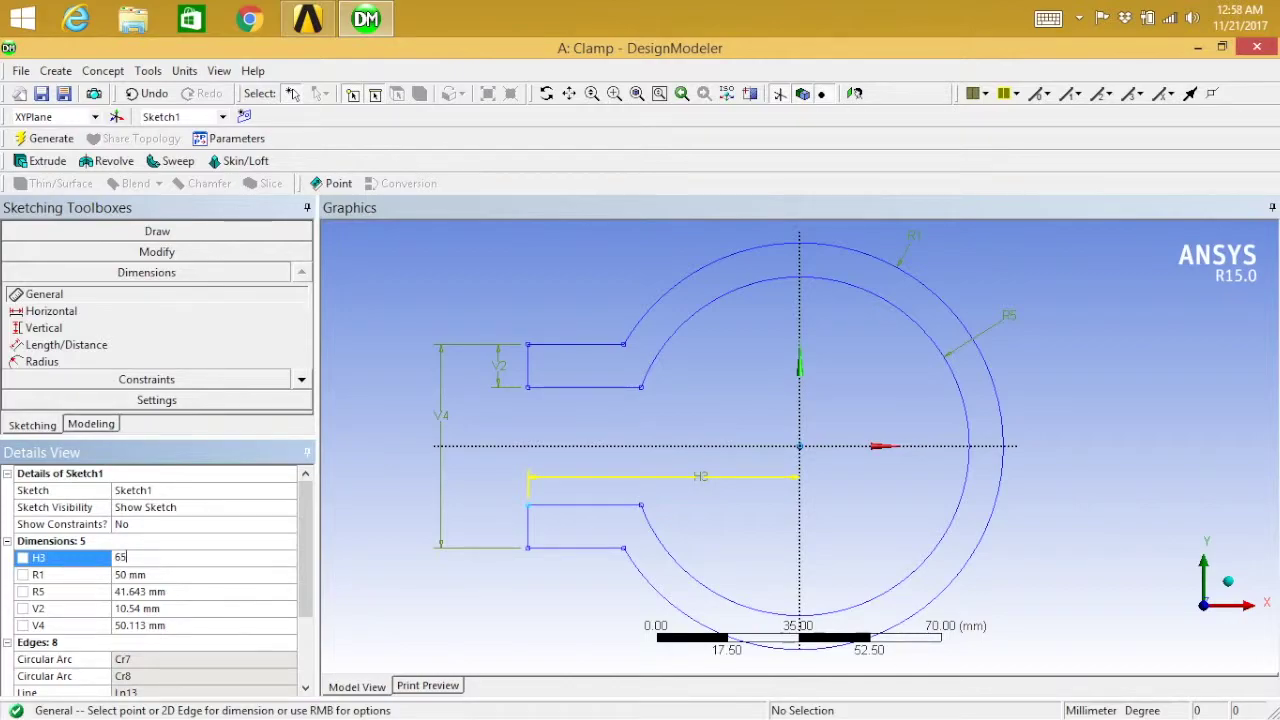
pyautogui.press('Return')
# Set the inner arc's radius to 46 mm.
pyautogui.click(152, 574)
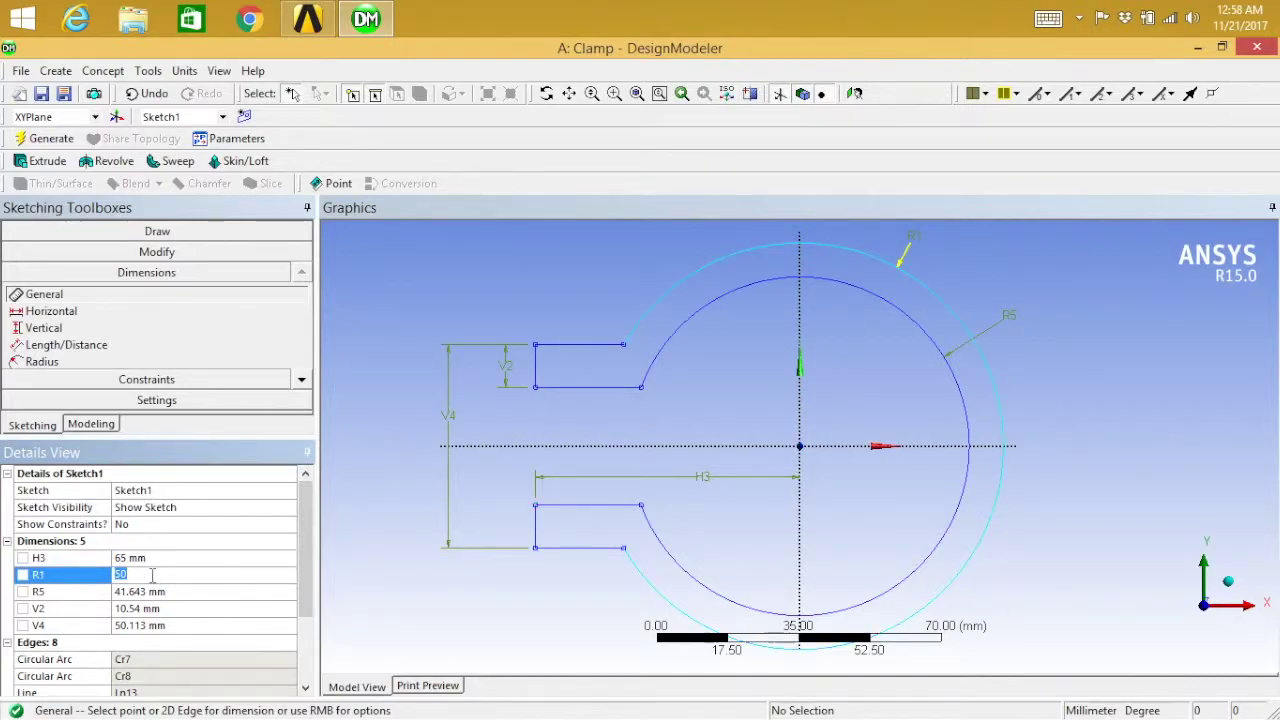
pyautogui.click(173, 591)
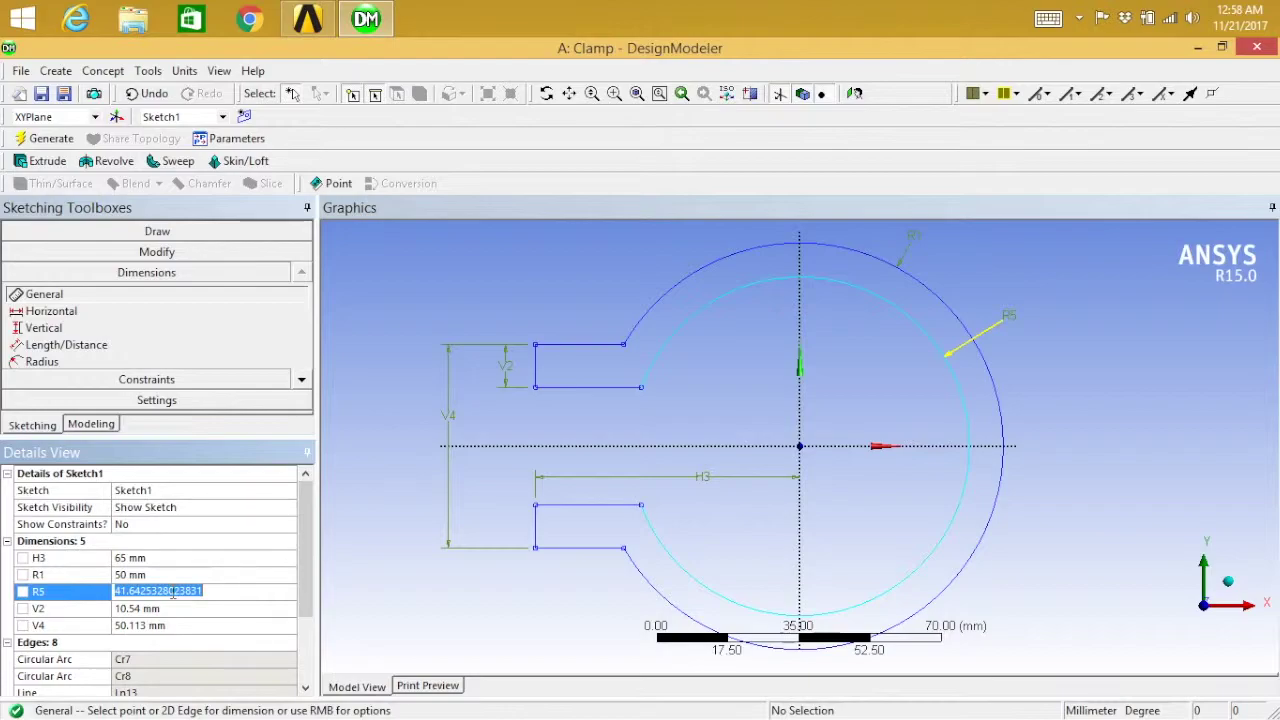
pyautogui.write('46')
pyautogui.press('Return')
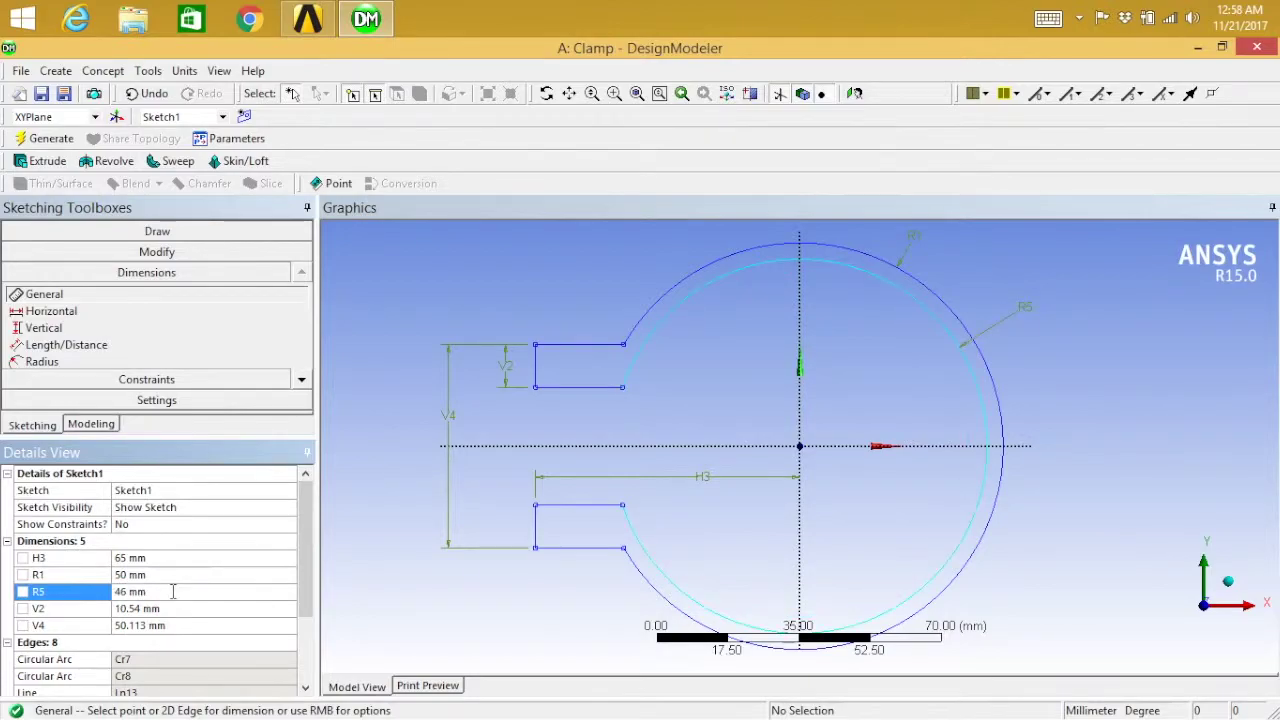
# Set the upper tab's end line to 4 mm and the vertical distance between the tabs' outer lines to 20 mm.
pyautogui.click(176, 608)
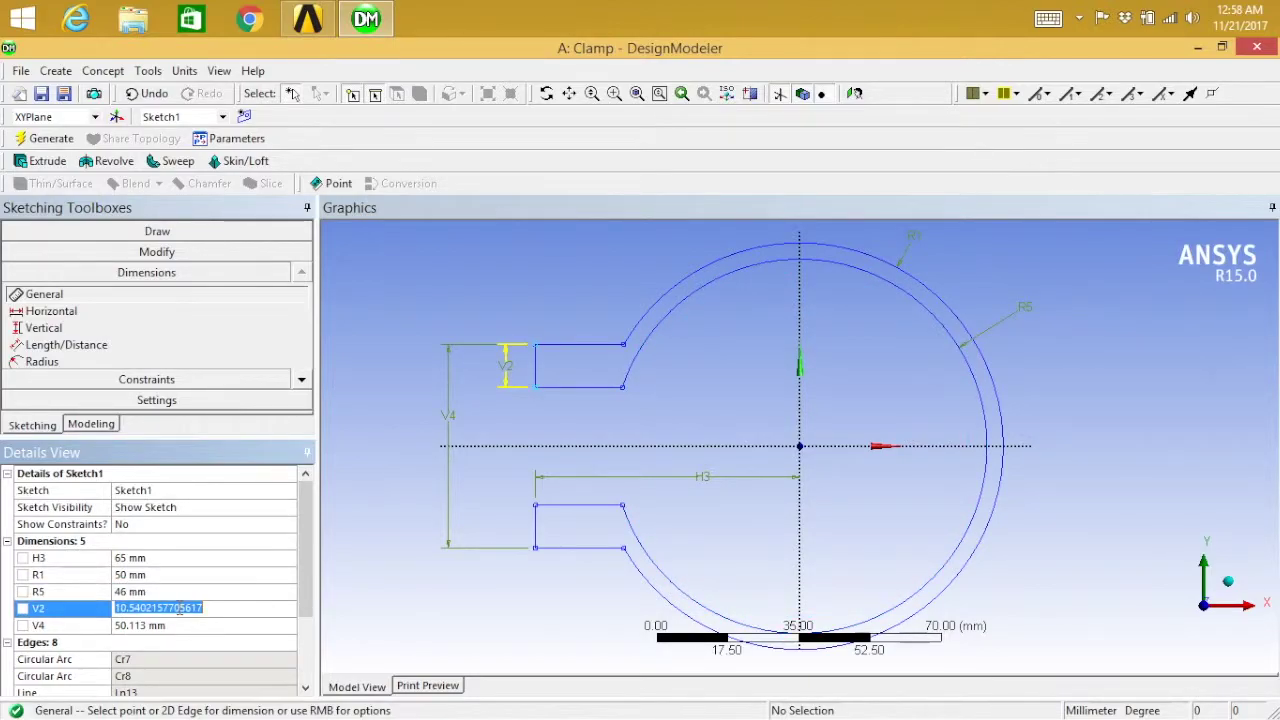
pyautogui.write('4')
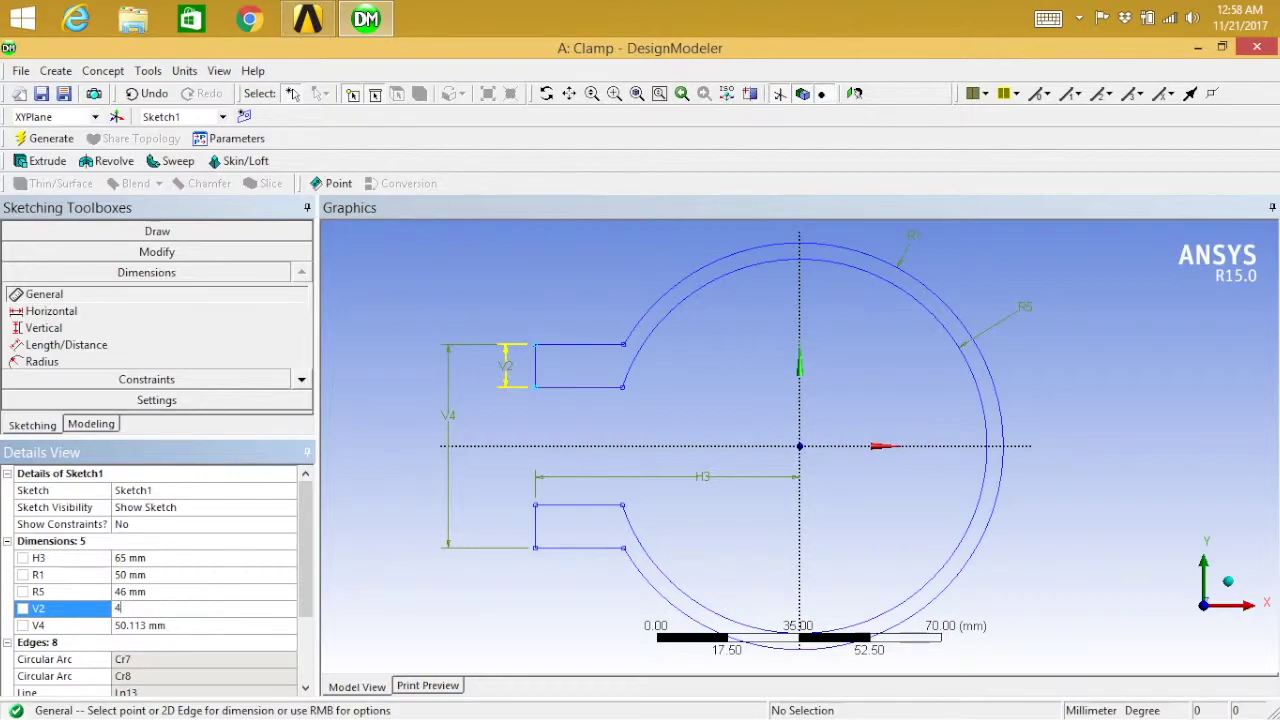
pyautogui.press('Return')
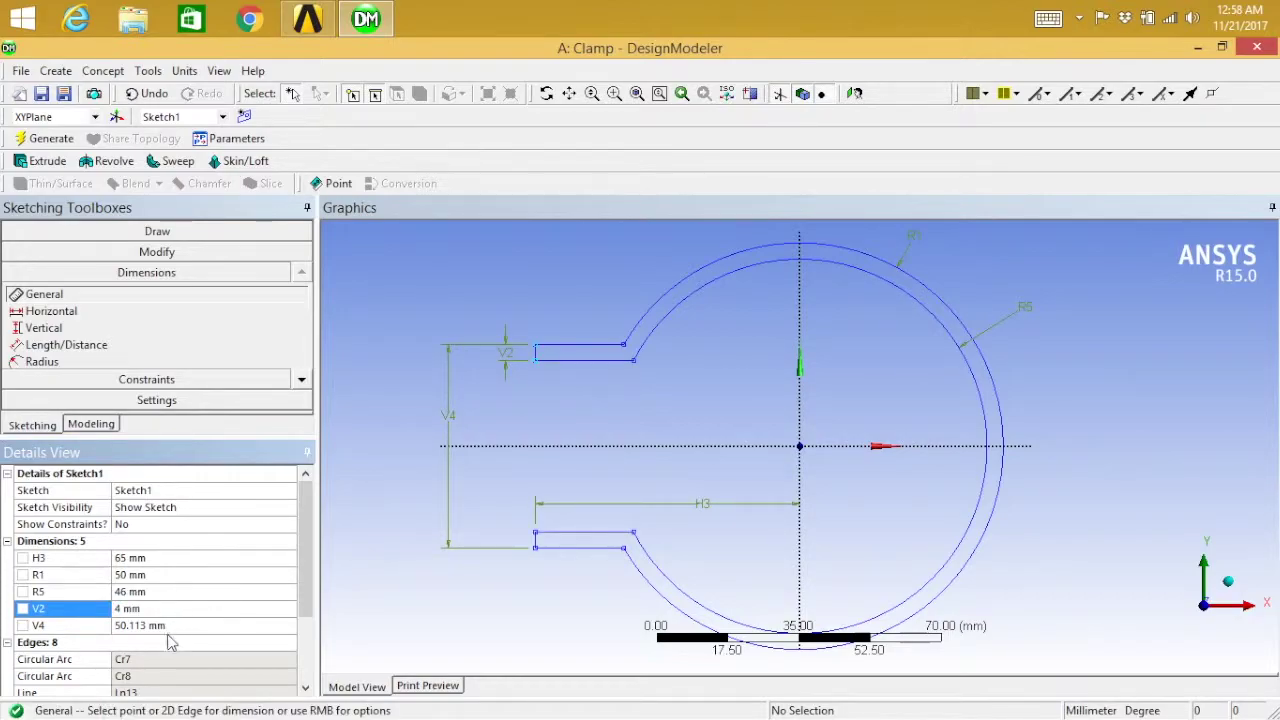
pyautogui.click(170, 627)
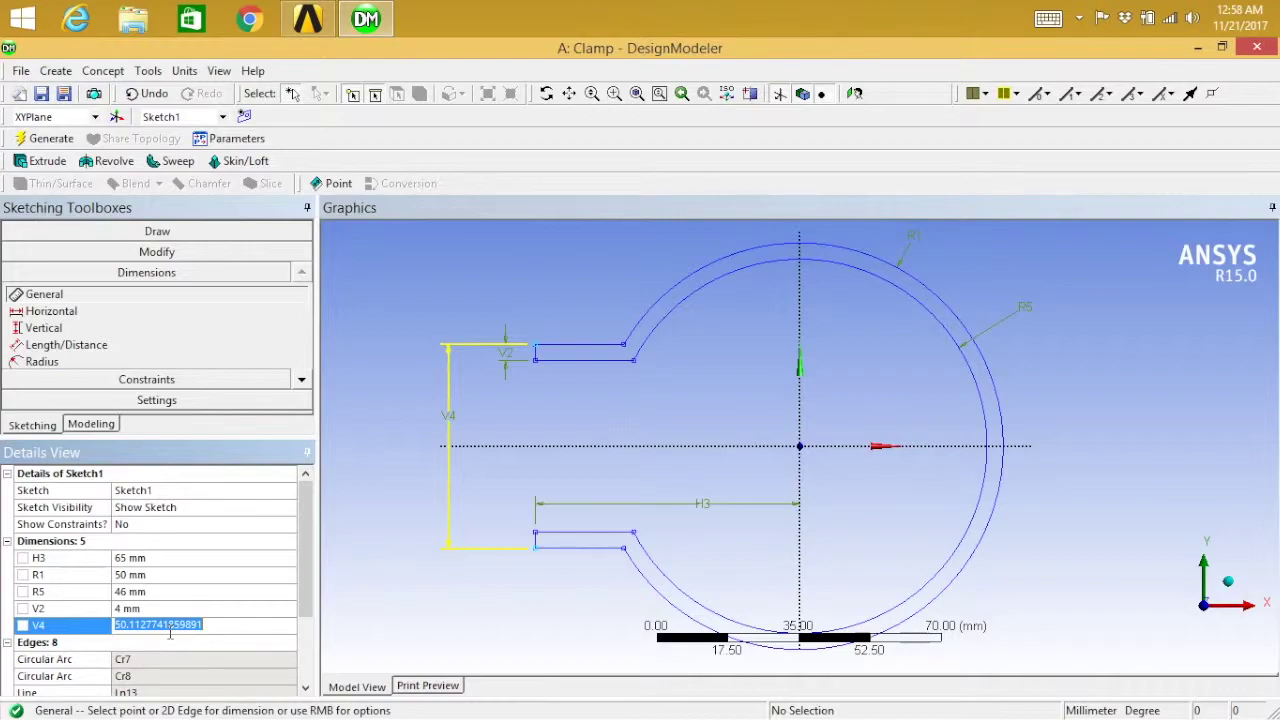
pyautogui.write('20')
pyautogui.press('Return')
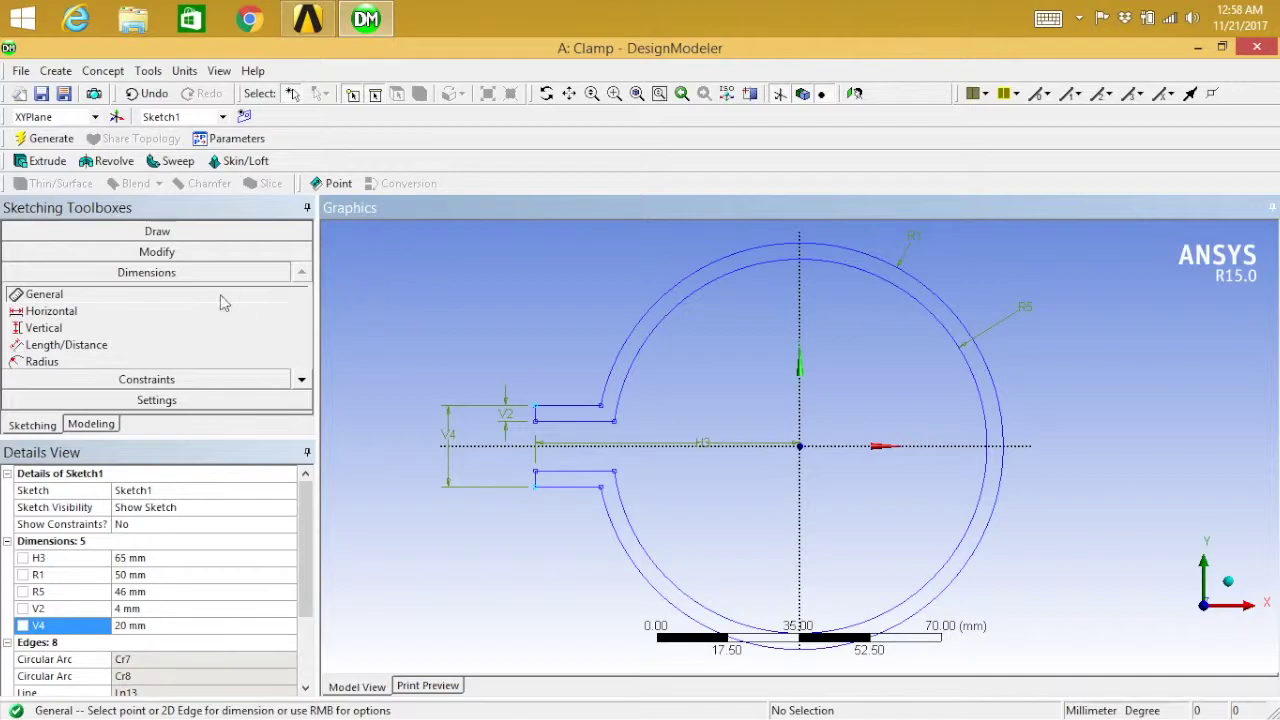
# Extrude Sketch1 as added material with direction Both - Symmetric and a depth of 10 mm, and generate the solid.
pyautogui.click(90, 425)
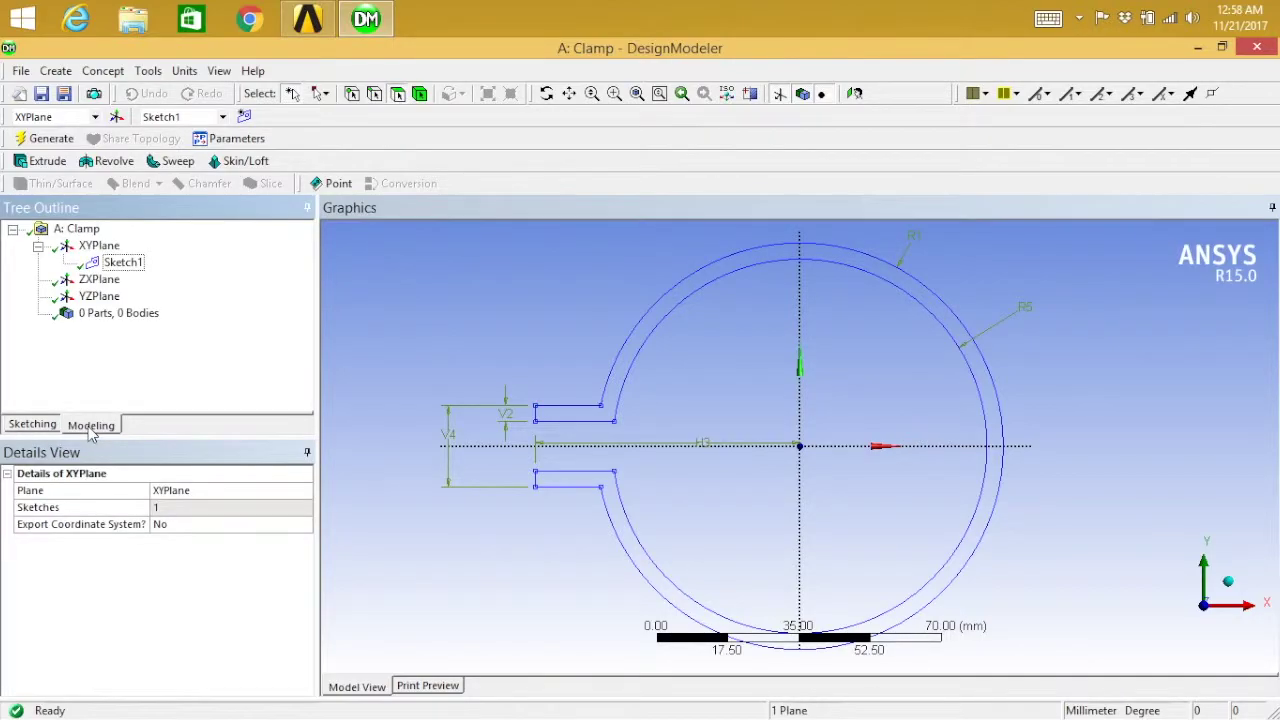
pyautogui.click(143, 268)
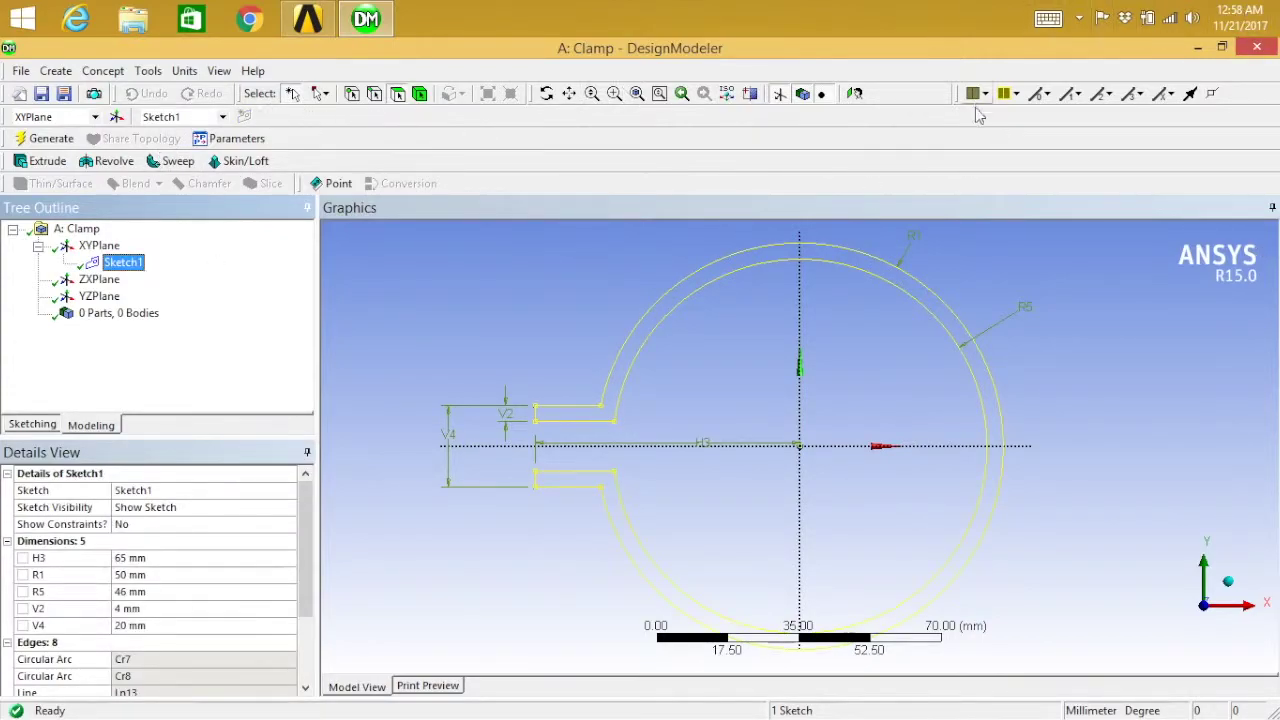
pyautogui.click(727, 93)
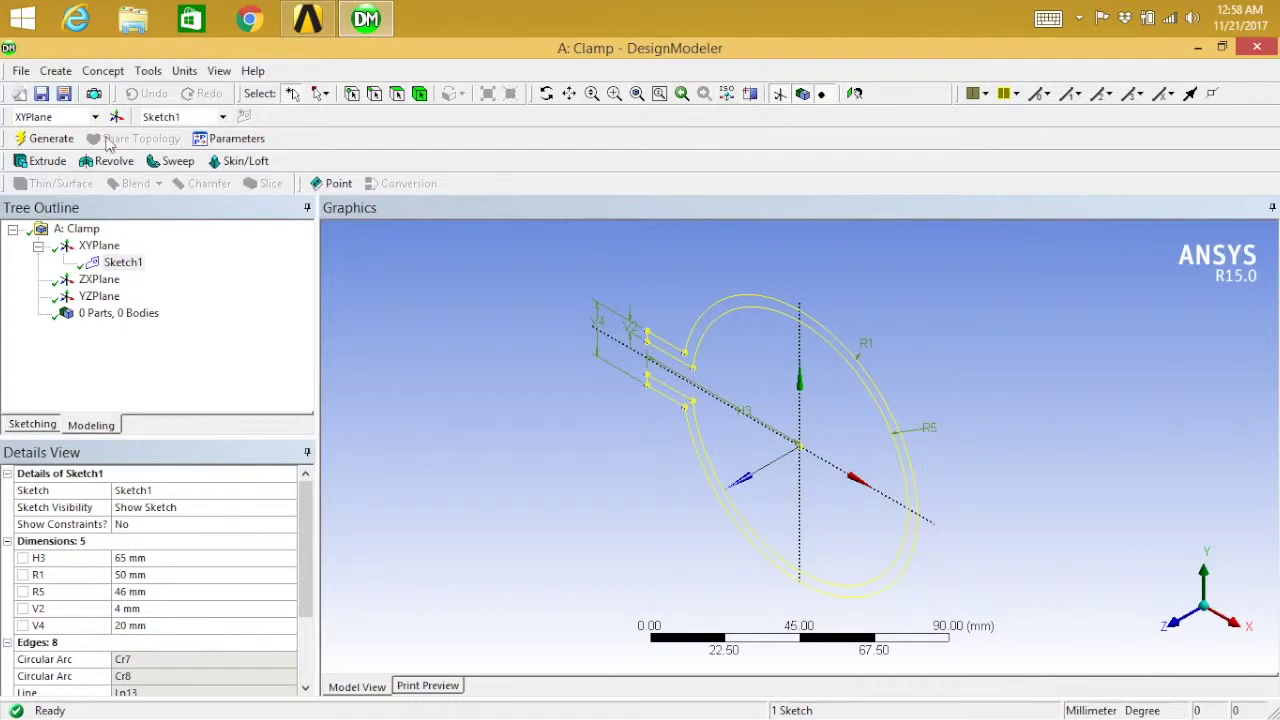
pyautogui.click(45, 161)
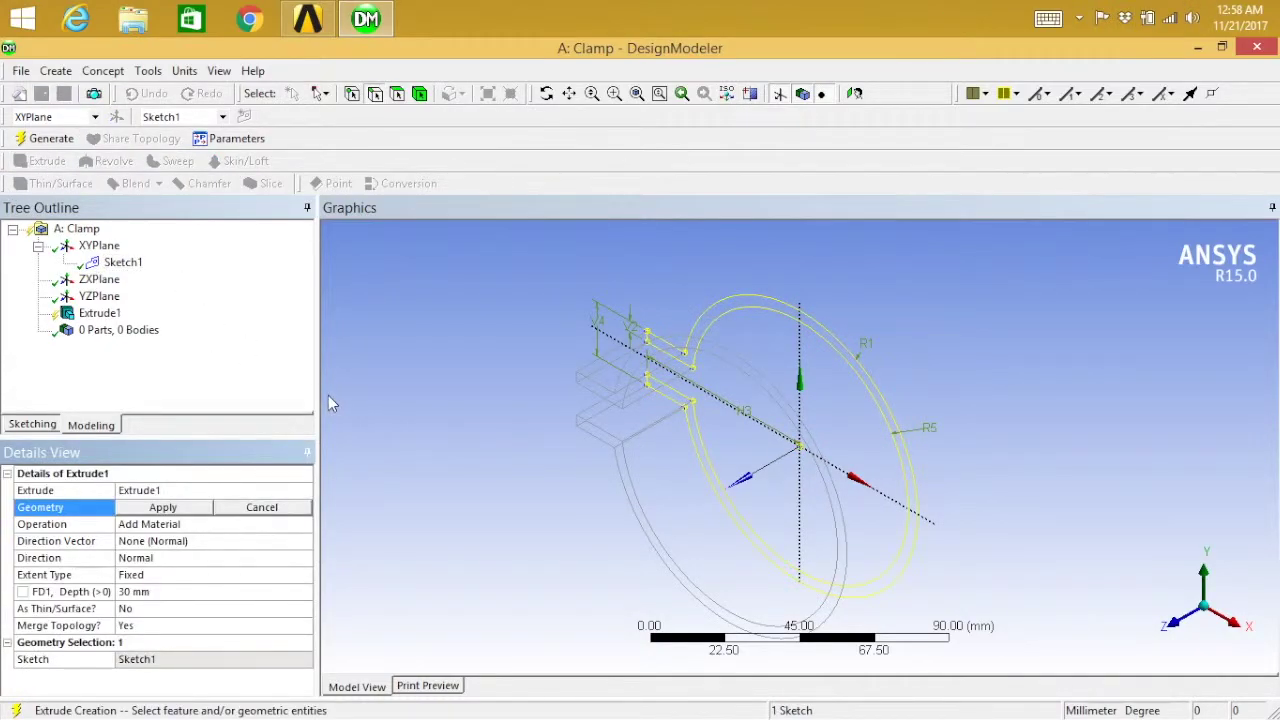
pyautogui.click(170, 559)
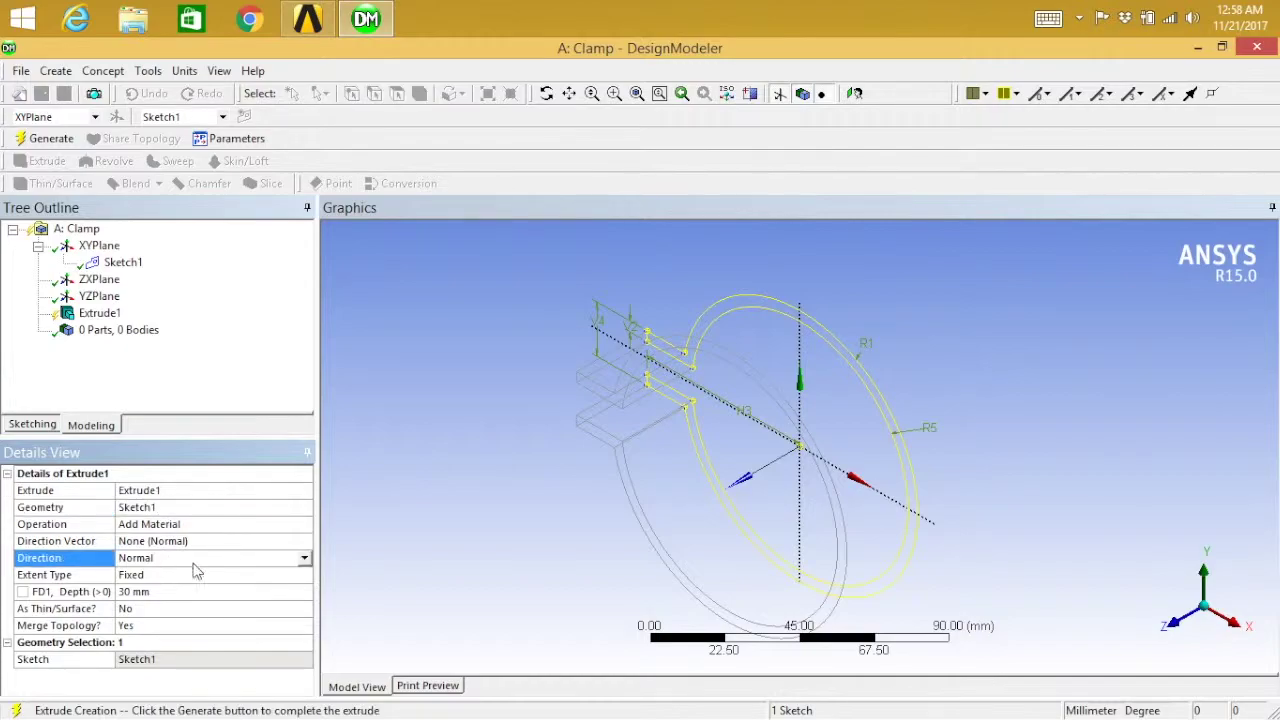
pyautogui.click(304, 558)
pyautogui.click(252, 598)
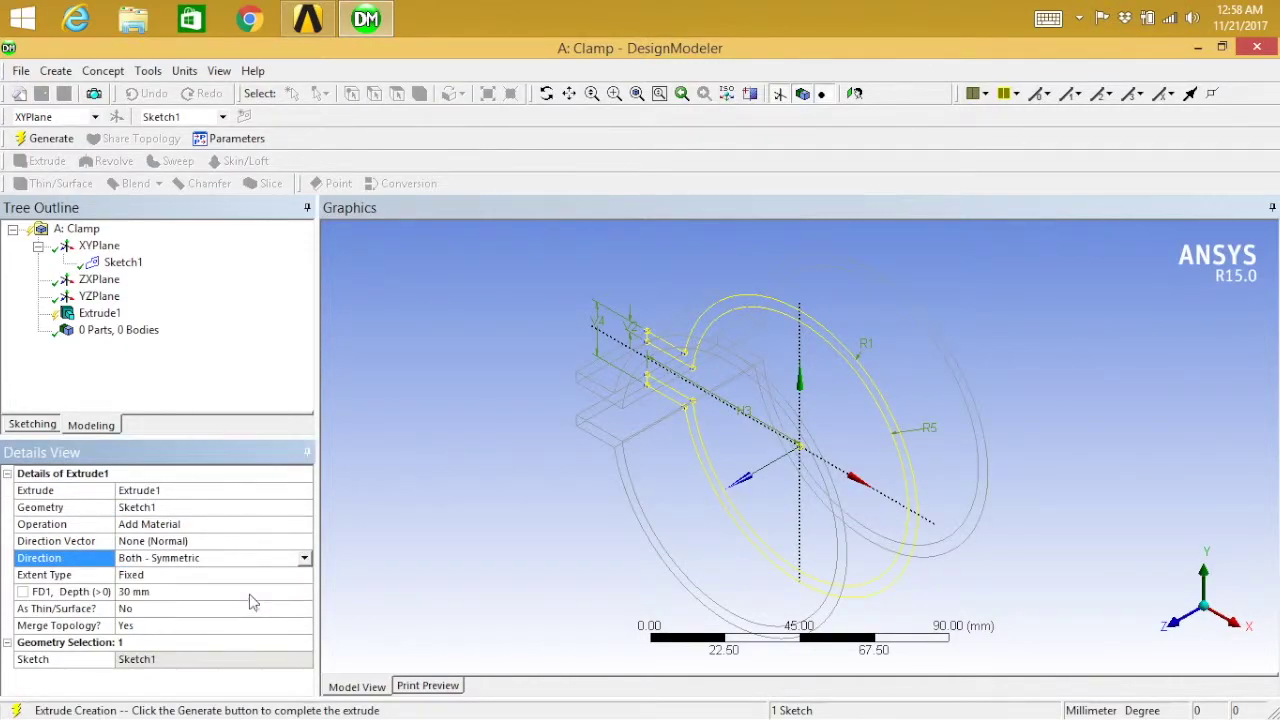
pyautogui.click(168, 592)
pyautogui.write('10')
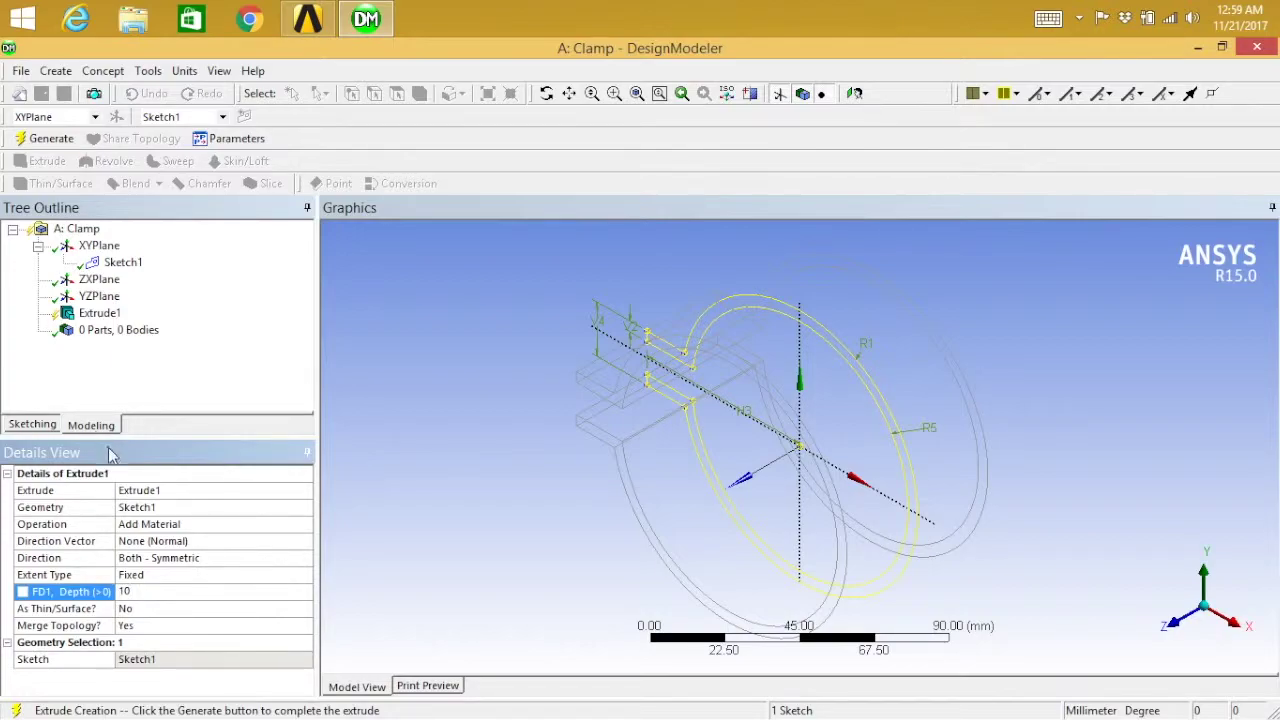
pyautogui.click(52, 140)
pyautogui.click(57, 145)
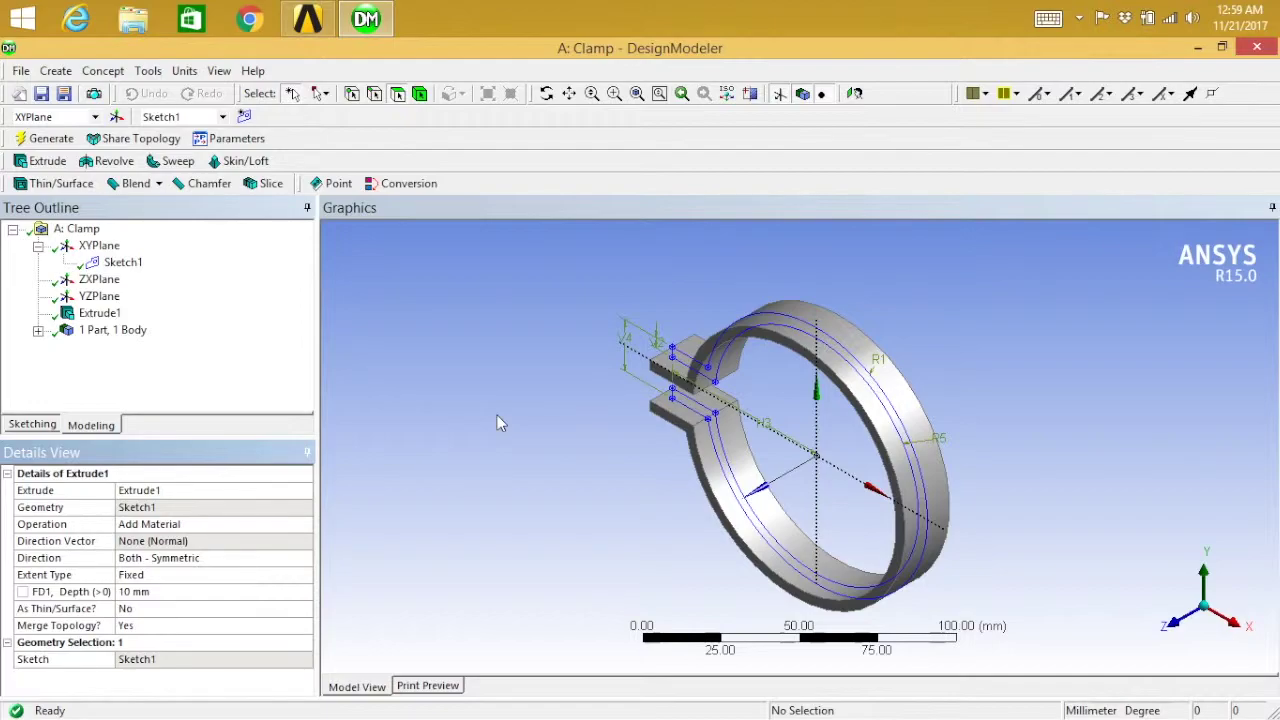
# Hide Sketch1 so only the solid clamp body is displayed.
pyautogui.click(497, 415)
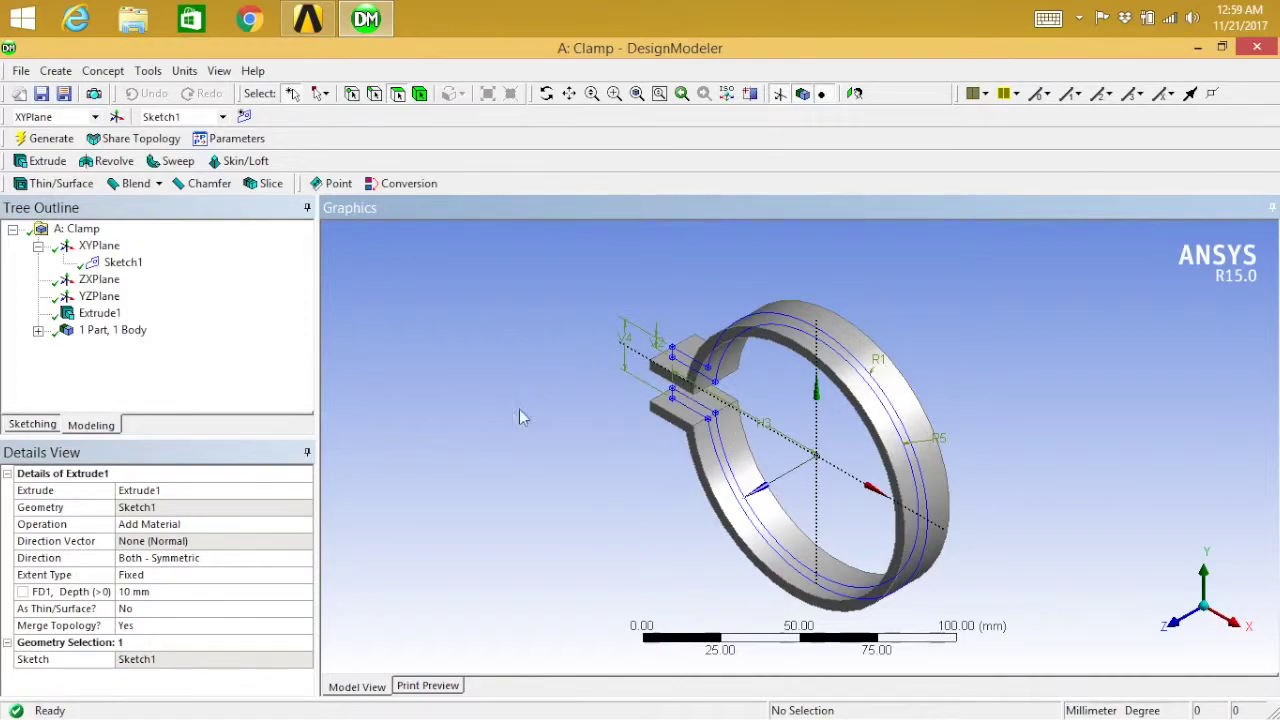
pyautogui.click(122, 263)
pyautogui.rightClick(122, 265)
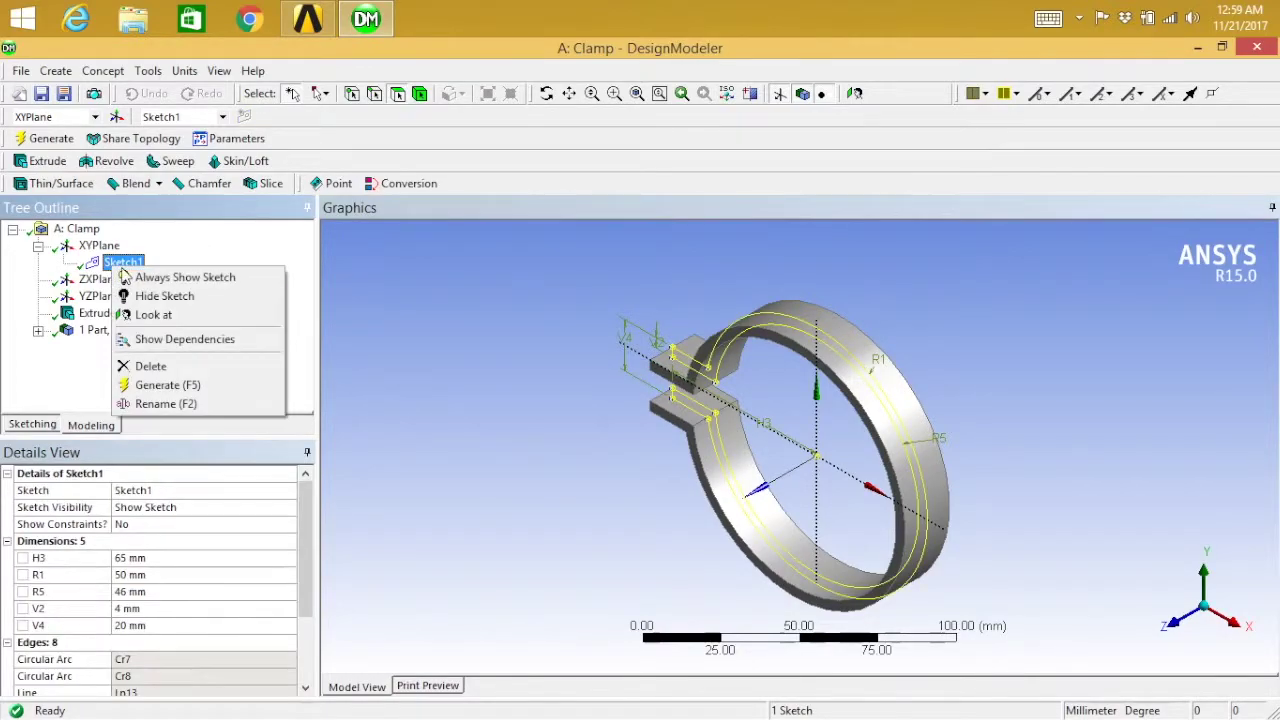
pyautogui.click(160, 297)
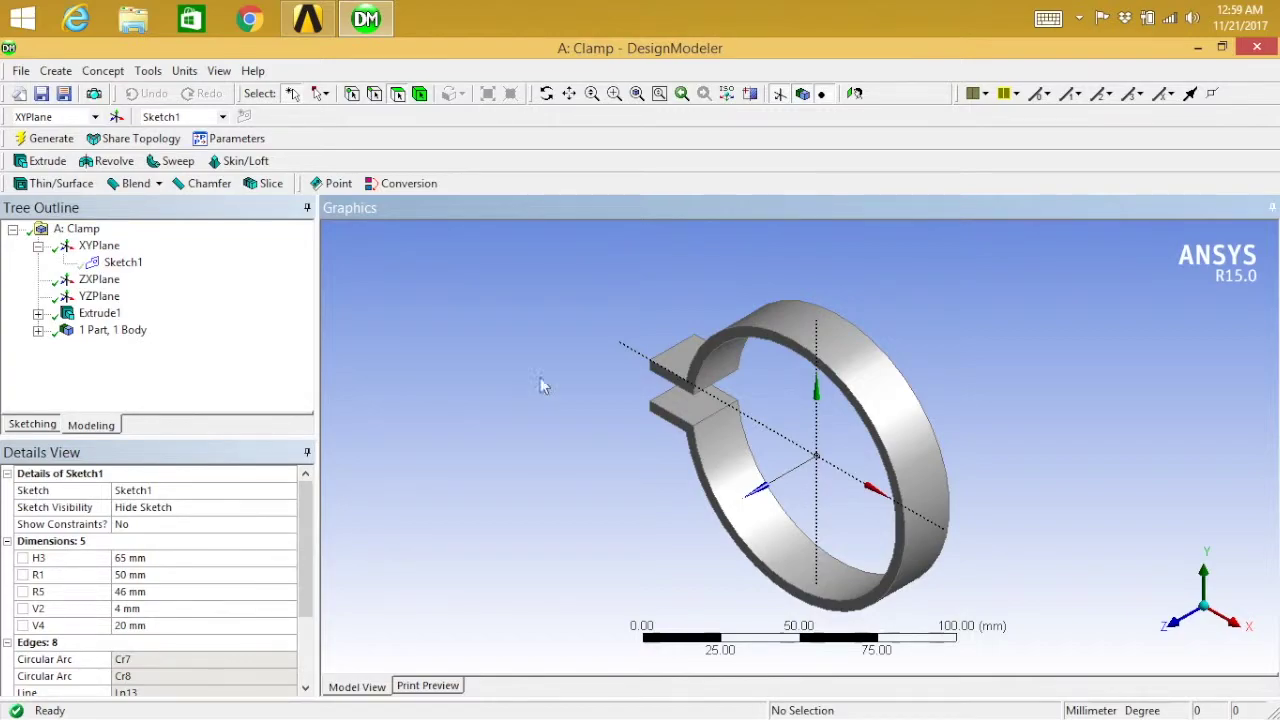
# Create and generate a new plane from the top face of the clamp's upper tab.
pyautogui.click(686, 365)
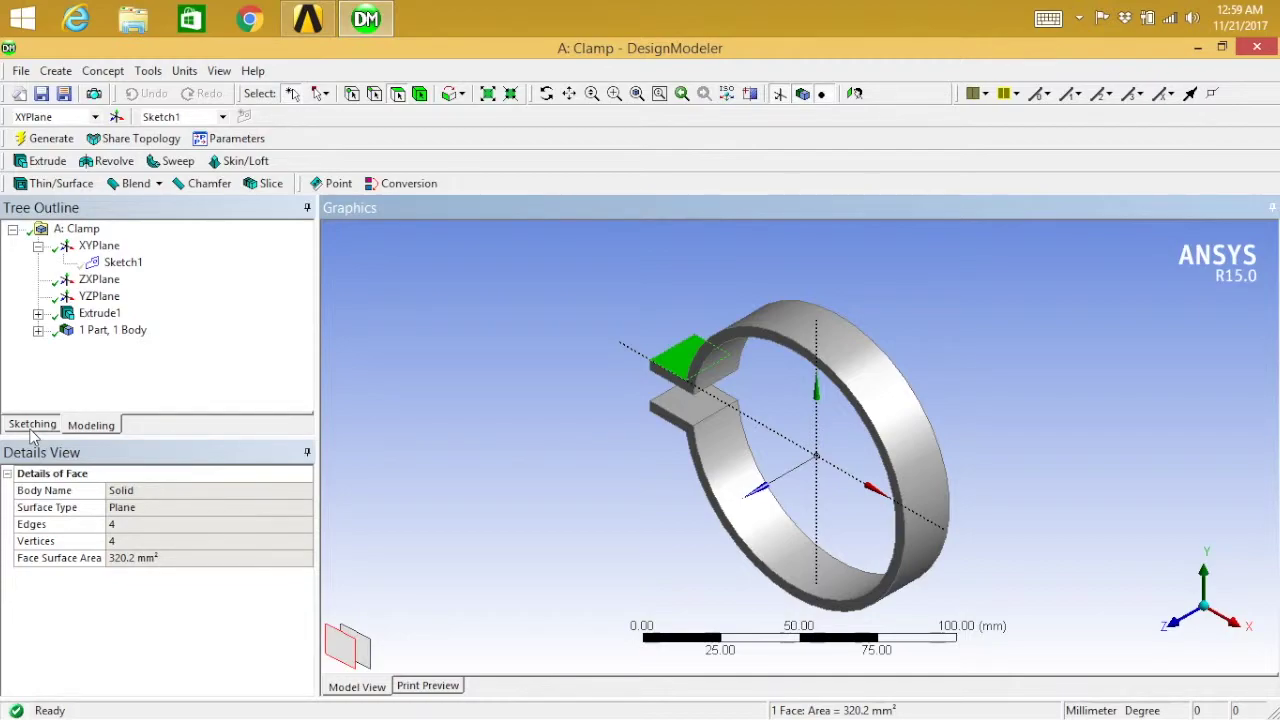
pyautogui.click(55, 72)
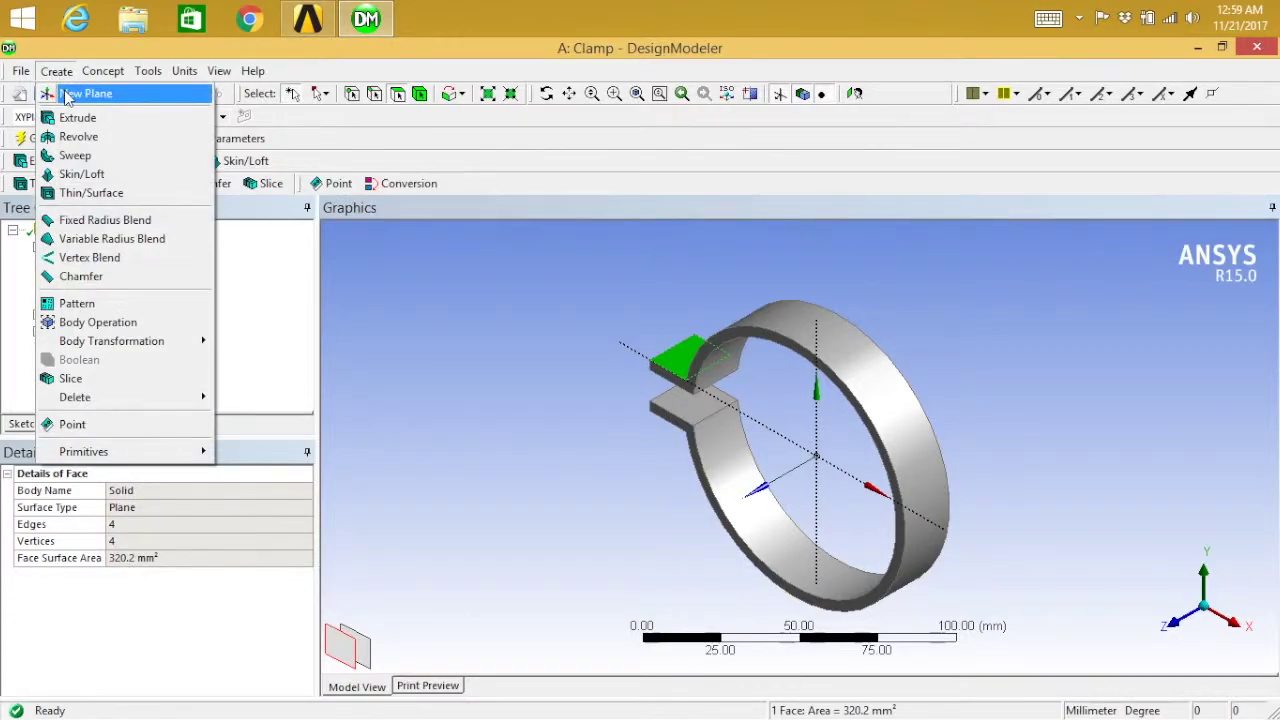
pyautogui.click(66, 95)
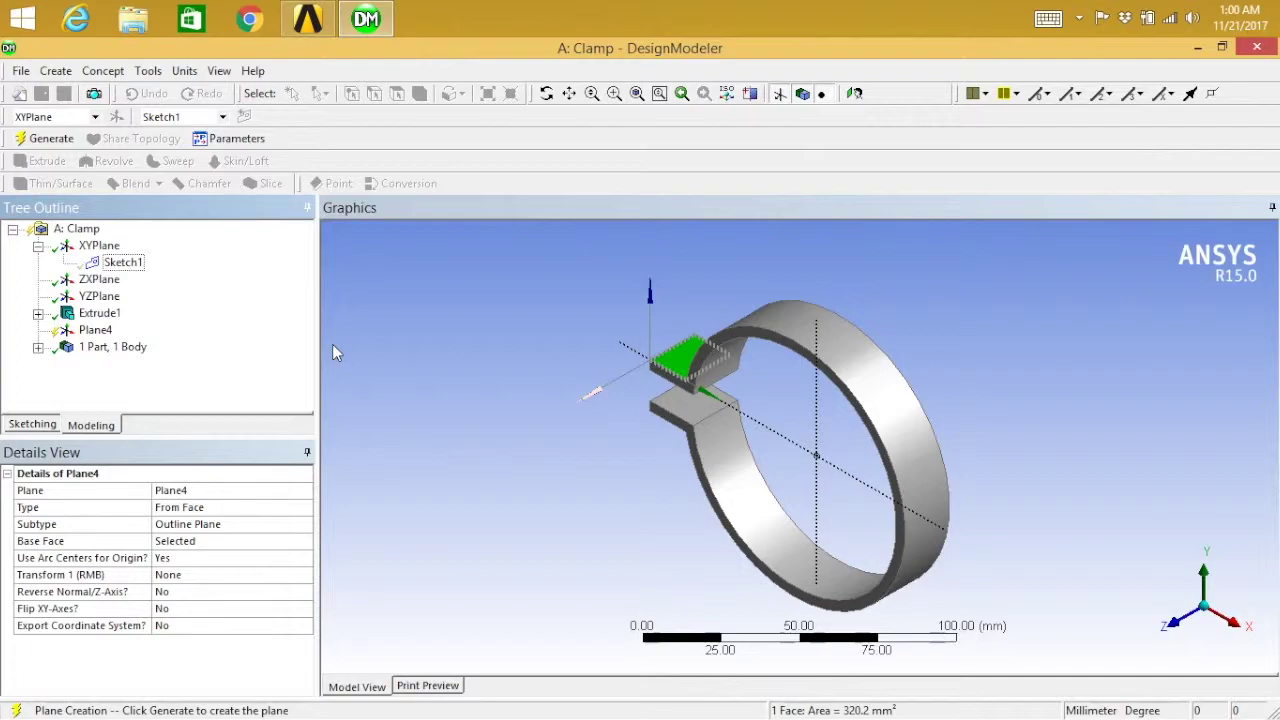
pyautogui.click(44, 142)
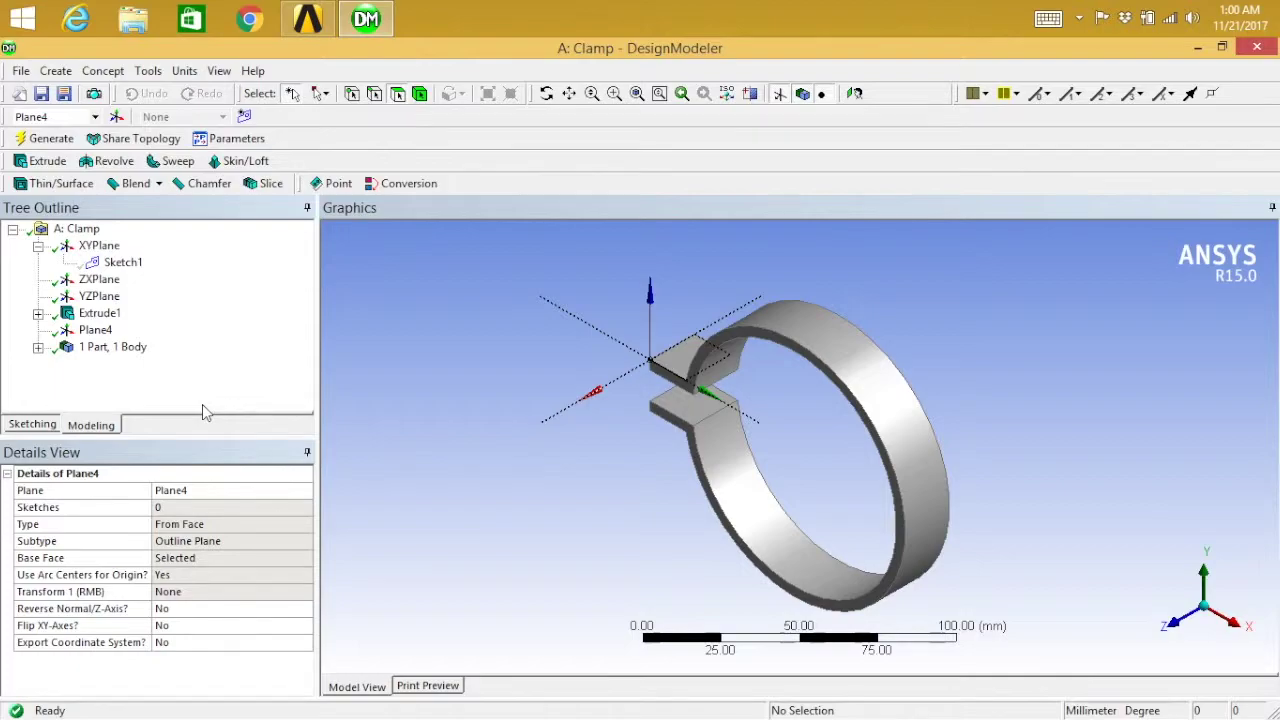
# Look straight at the new plane on the upper tab and enter sketching mode on it.
pyautogui.click(33, 425)
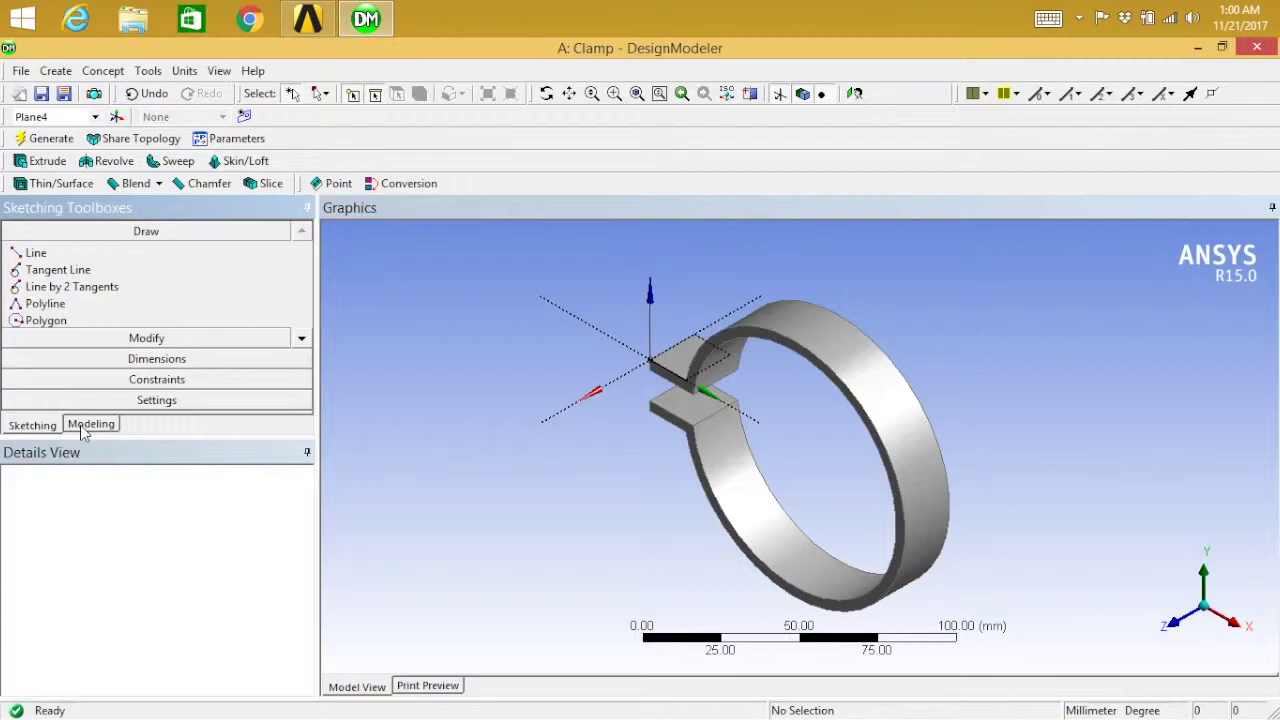
pyautogui.click(80, 425)
pyautogui.click(96, 331)
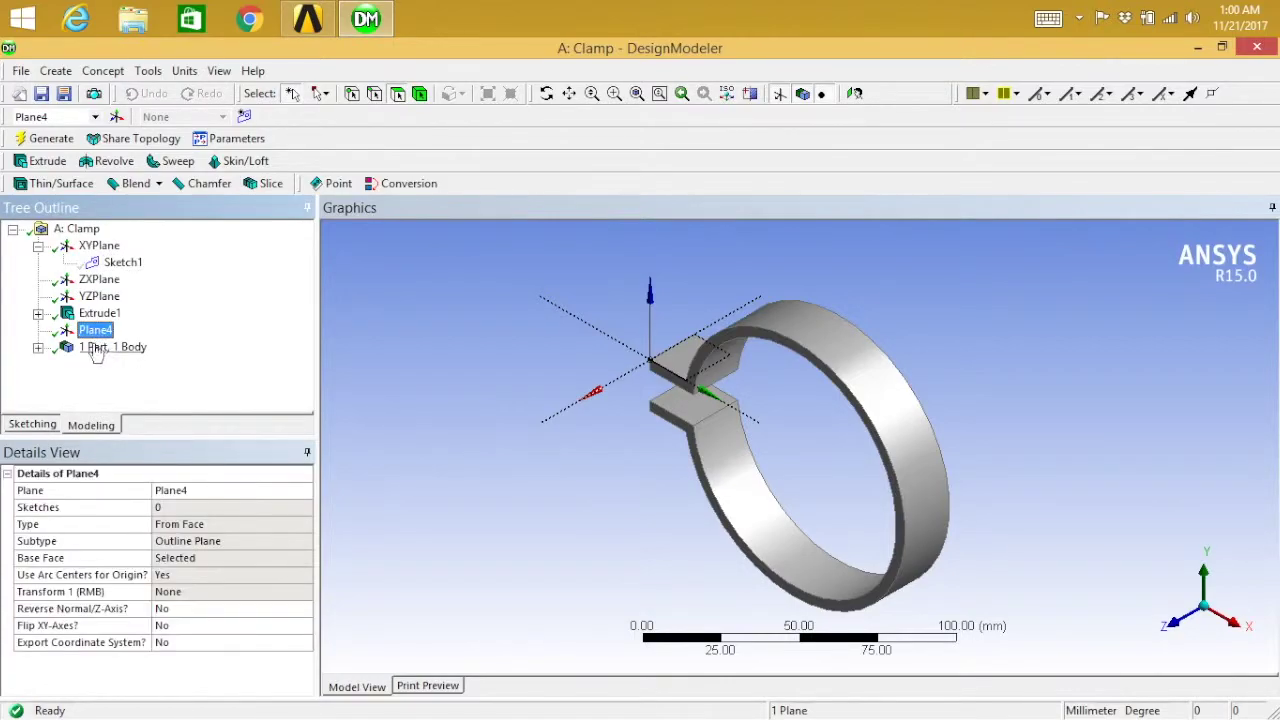
pyautogui.rightClick(96, 331)
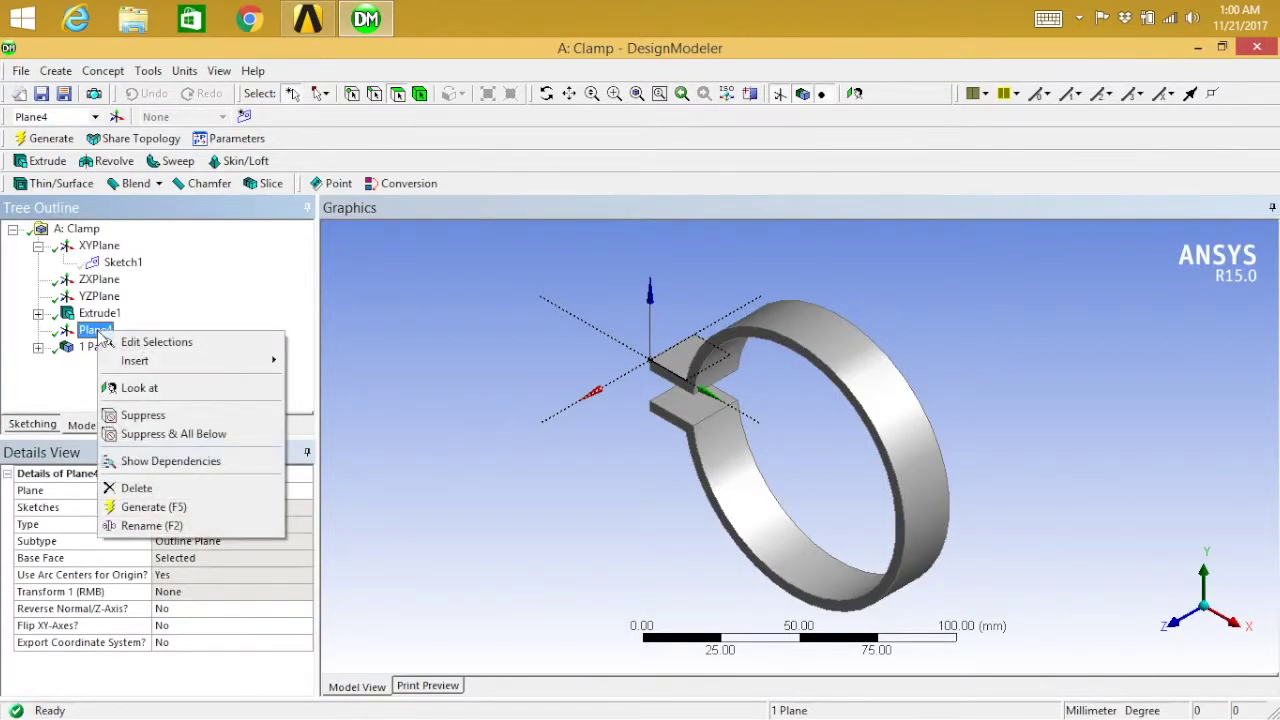
pyautogui.click(155, 390)
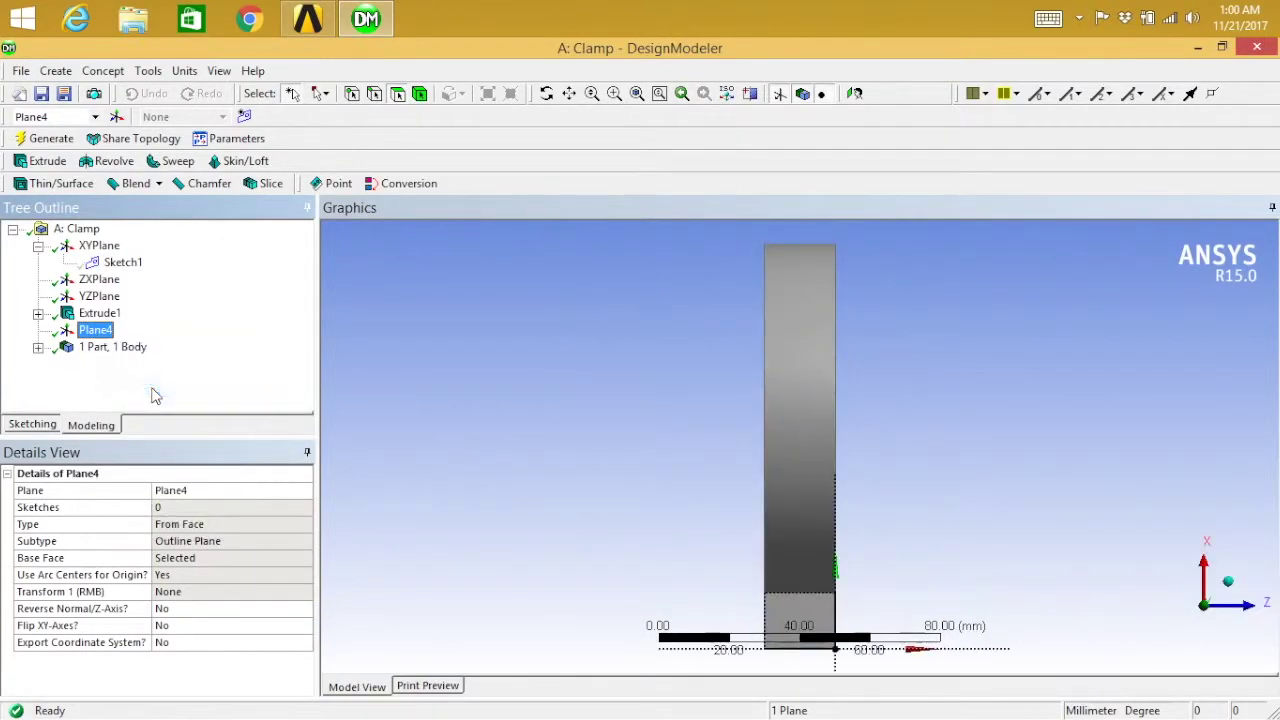
pyautogui.click(45, 425)
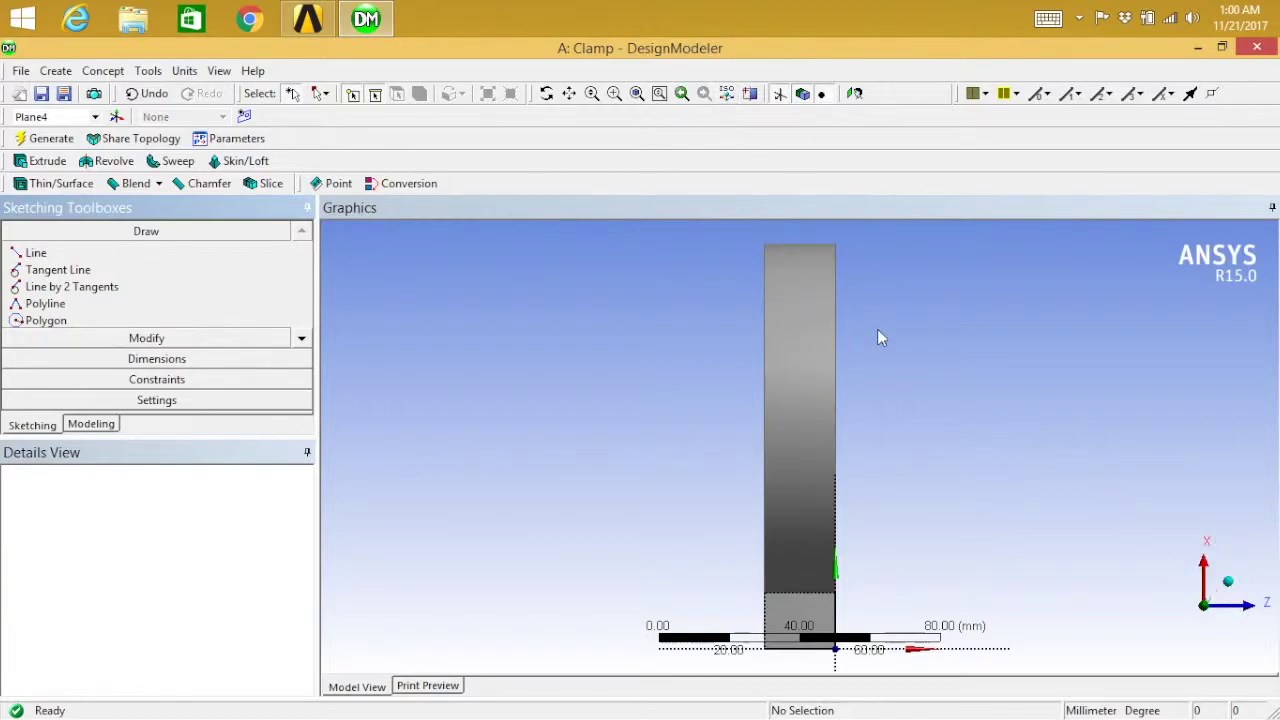
pyautogui.rightClick(663, 423)
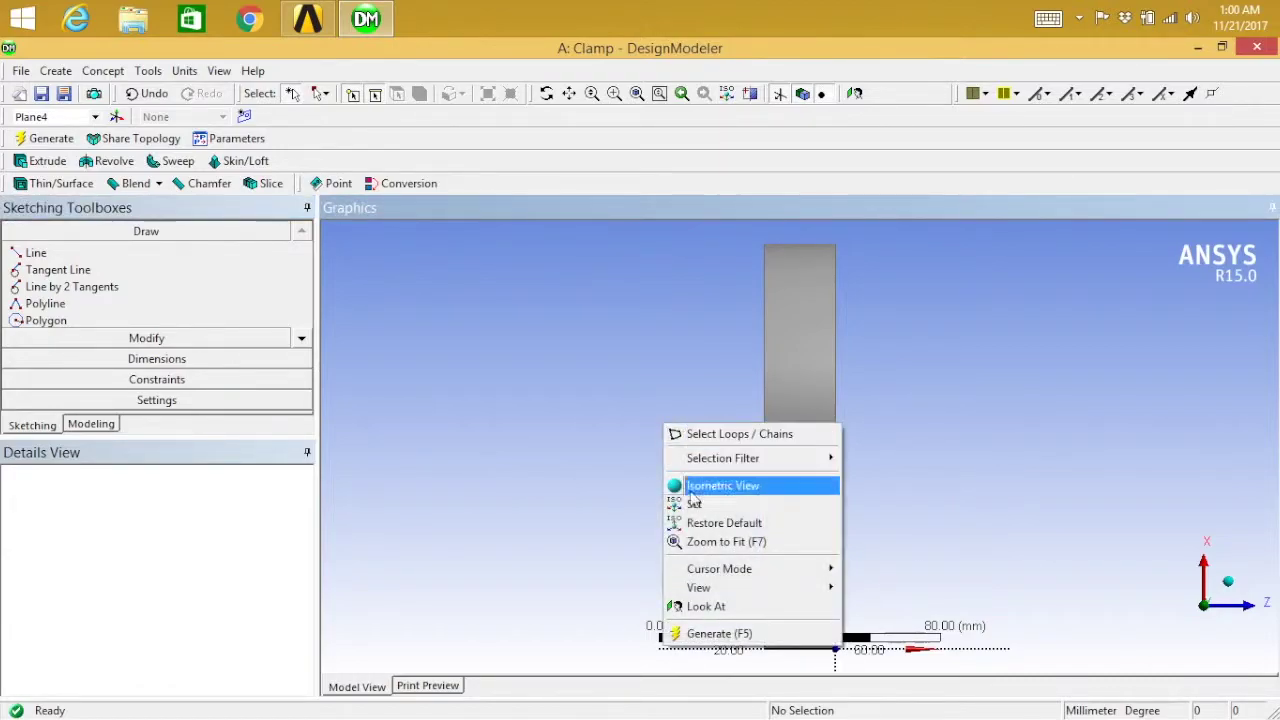
pyautogui.moveTo(731, 591)
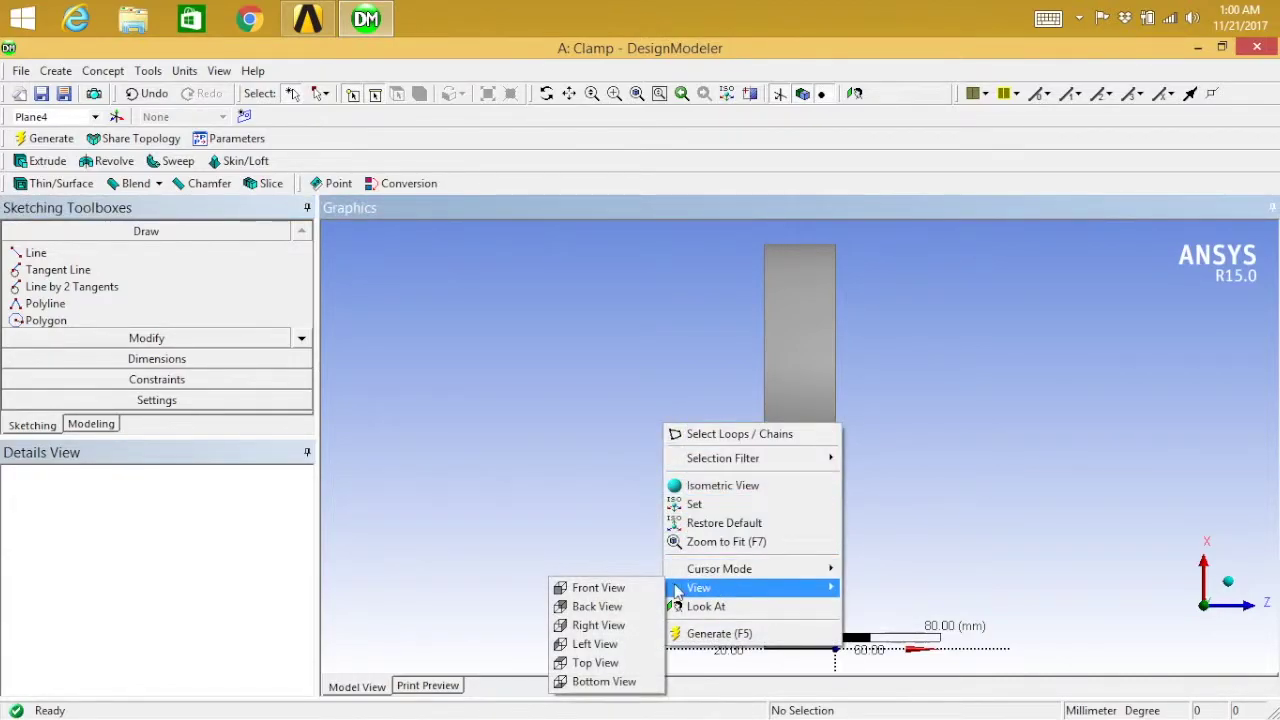
pyautogui.click(599, 626)
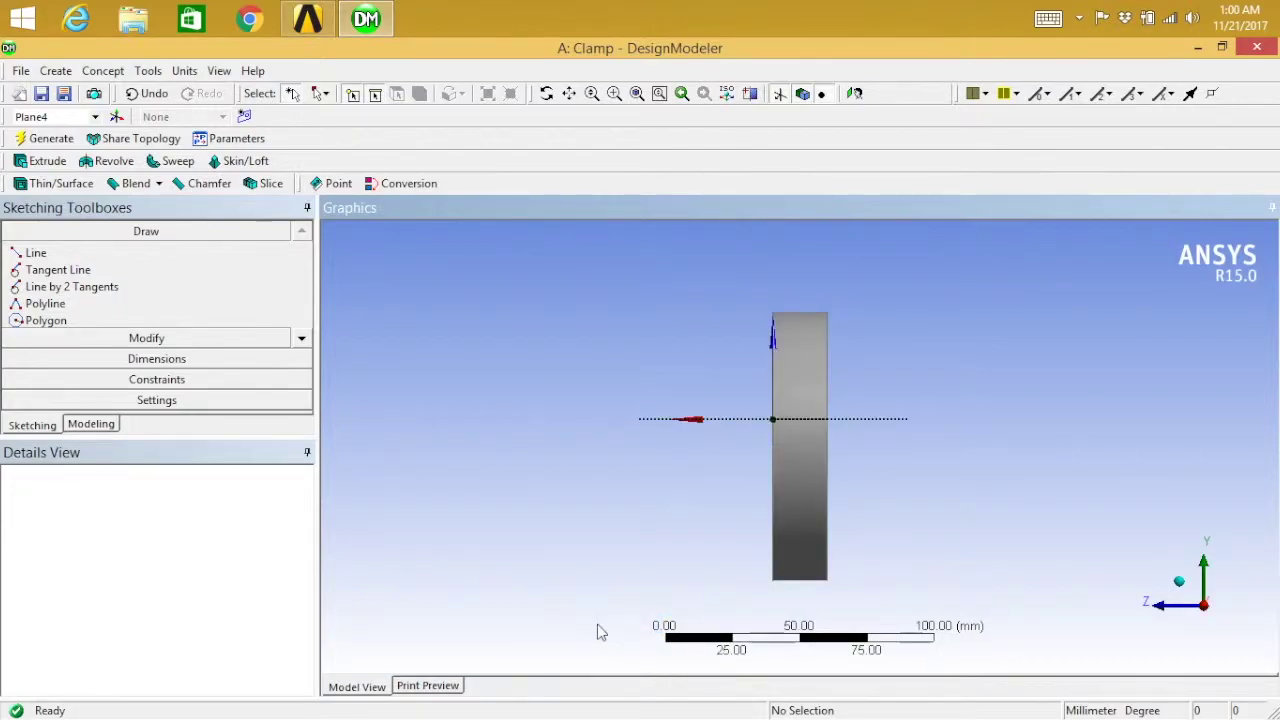
pyautogui.rightClick(575, 423)
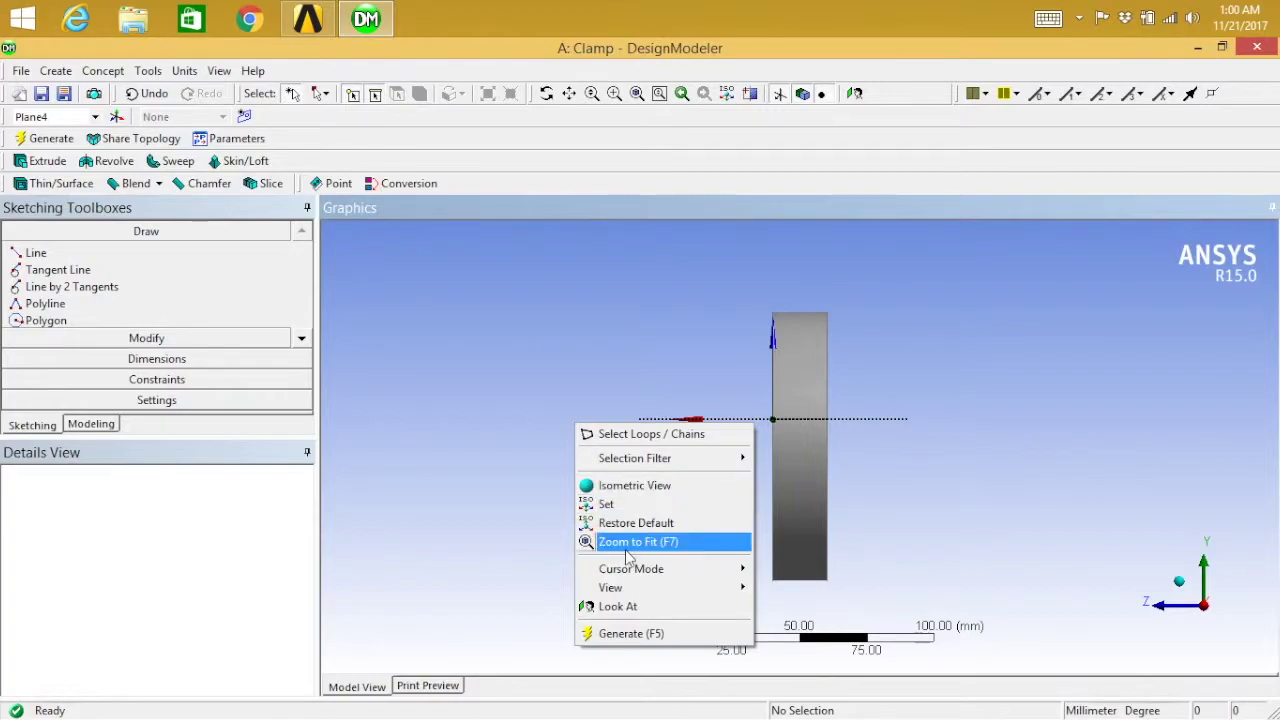
pyautogui.click(621, 606)
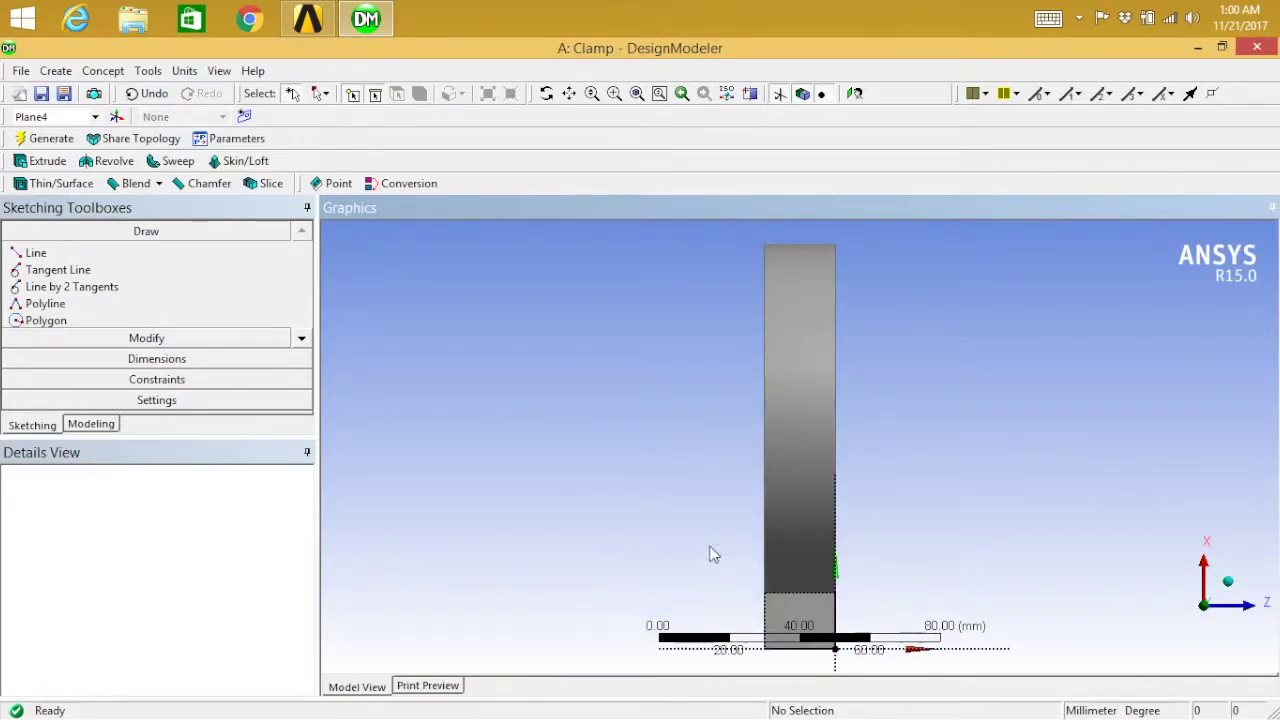
# Sketch a circle about 9 mm in diameter near the middle of the tab face on Plane4.
pyautogui.scroll(-3, 711, 552)
pyautogui.scroll(1, 711, 548)
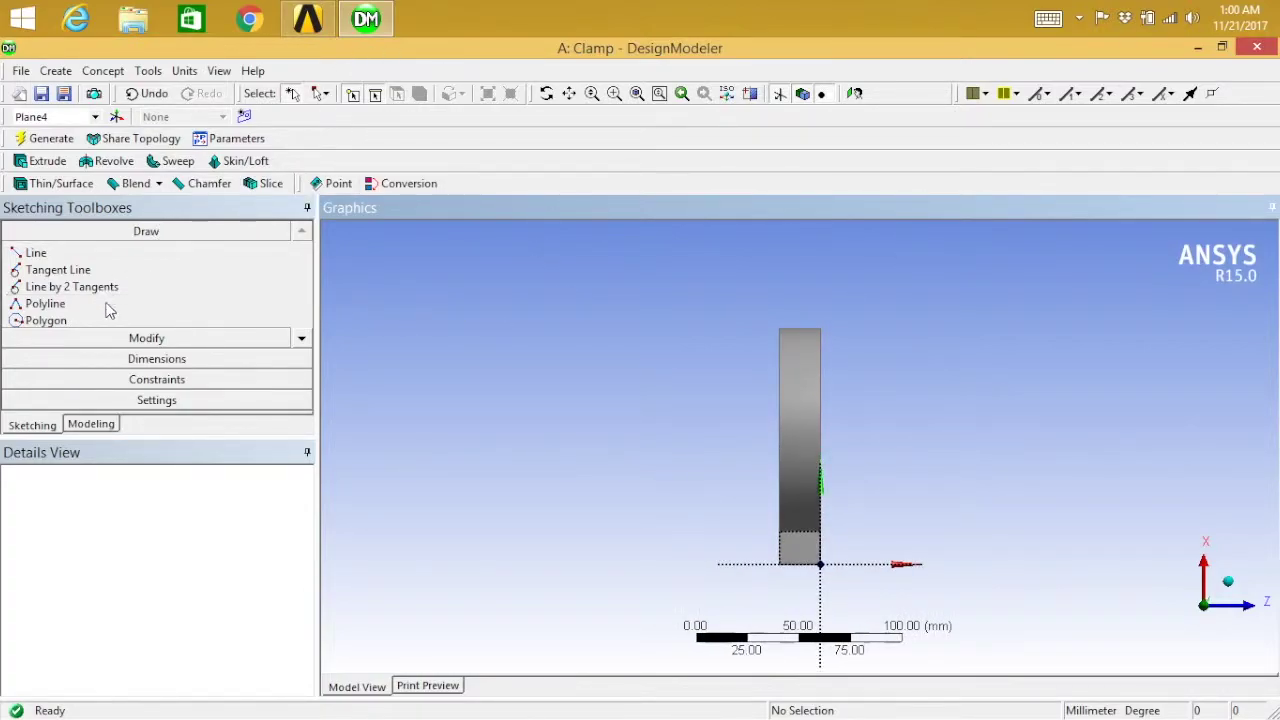
pyautogui.click(301, 339)
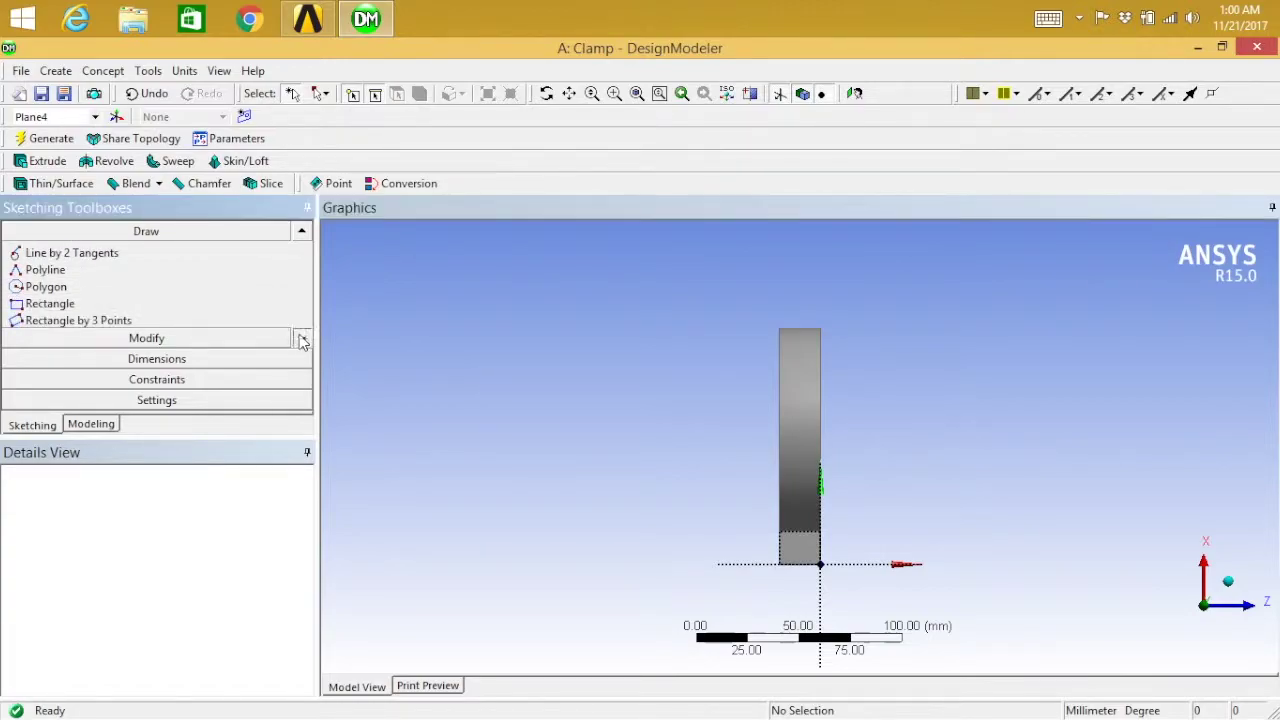
pyautogui.click(301, 339)
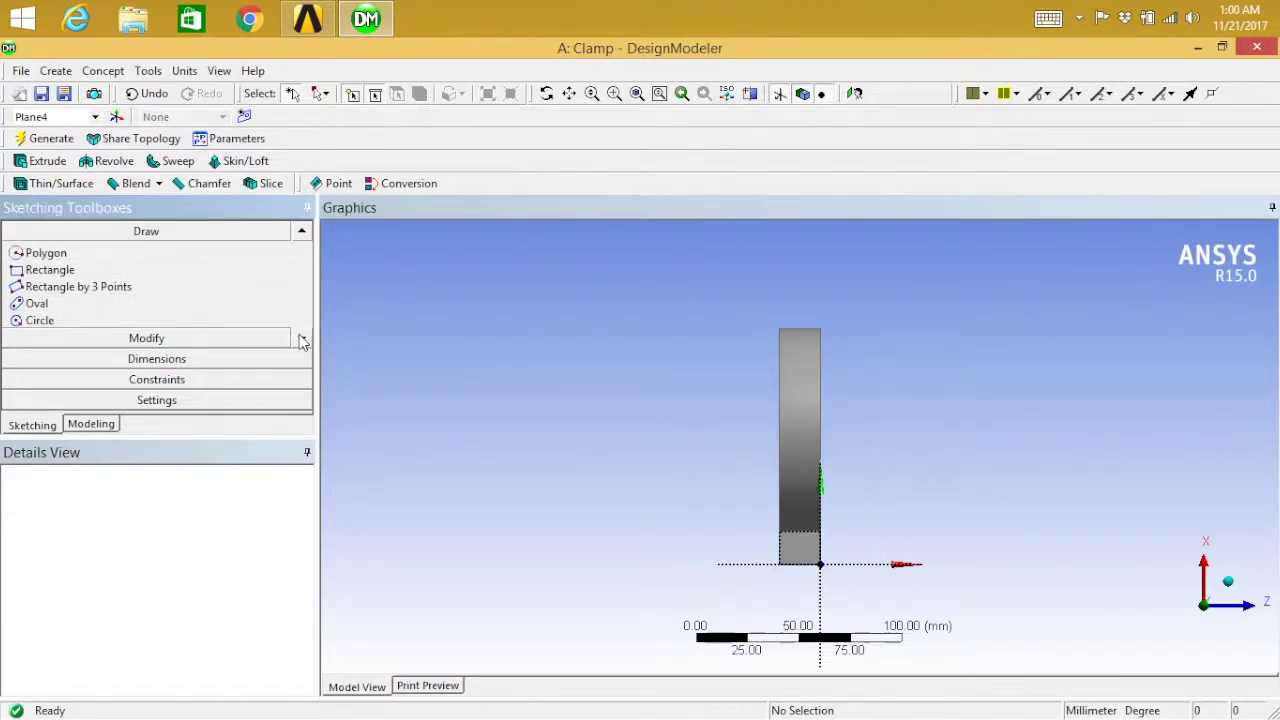
pyautogui.click(228, 320)
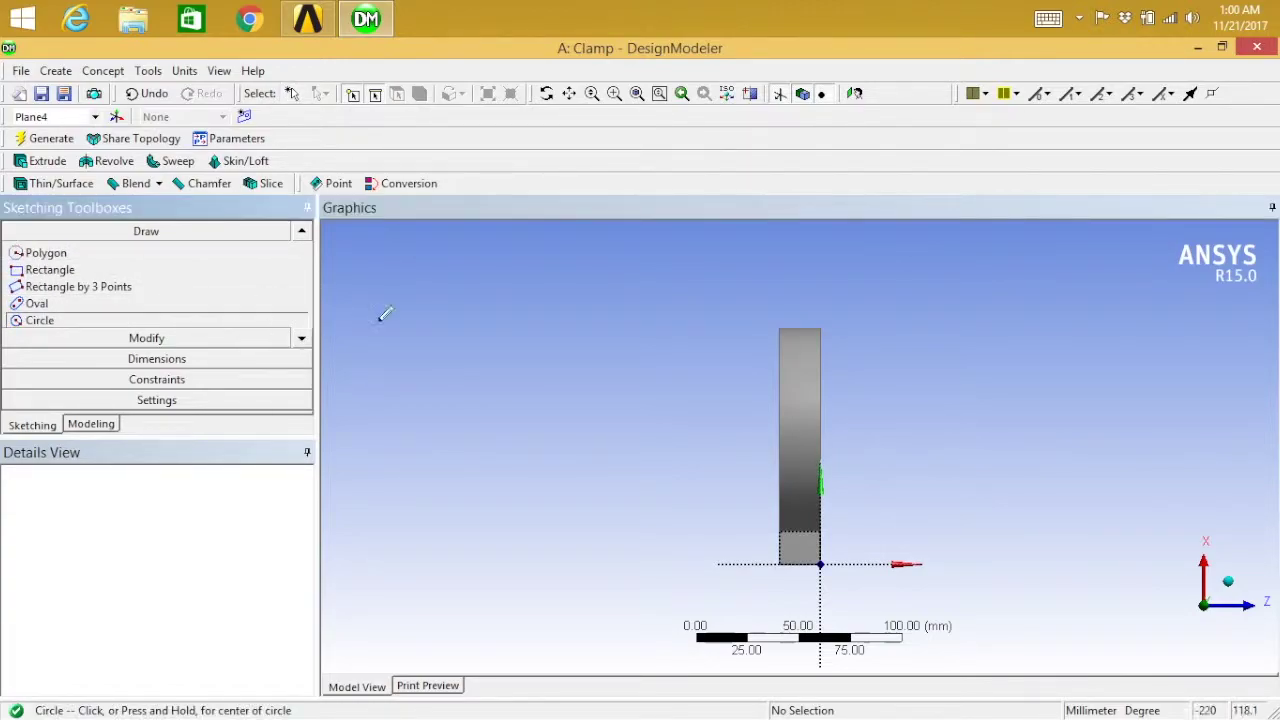
pyautogui.click(799, 549)
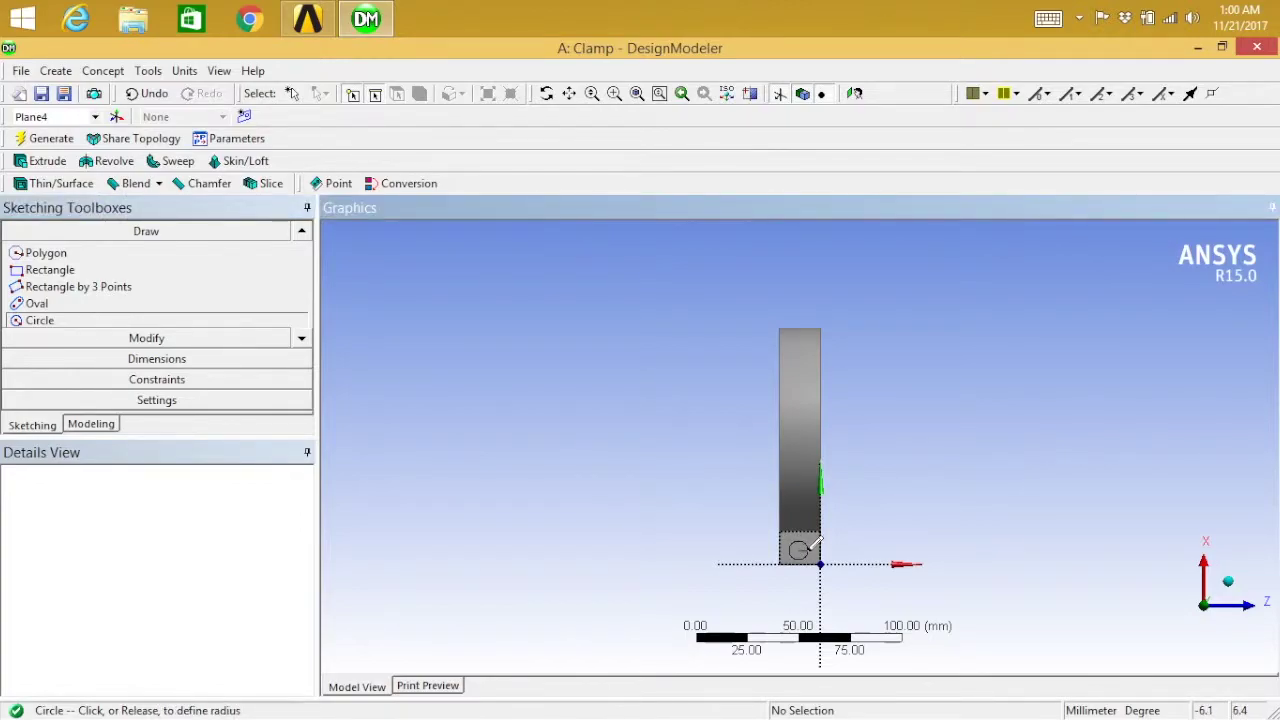
pyautogui.click(814, 543)
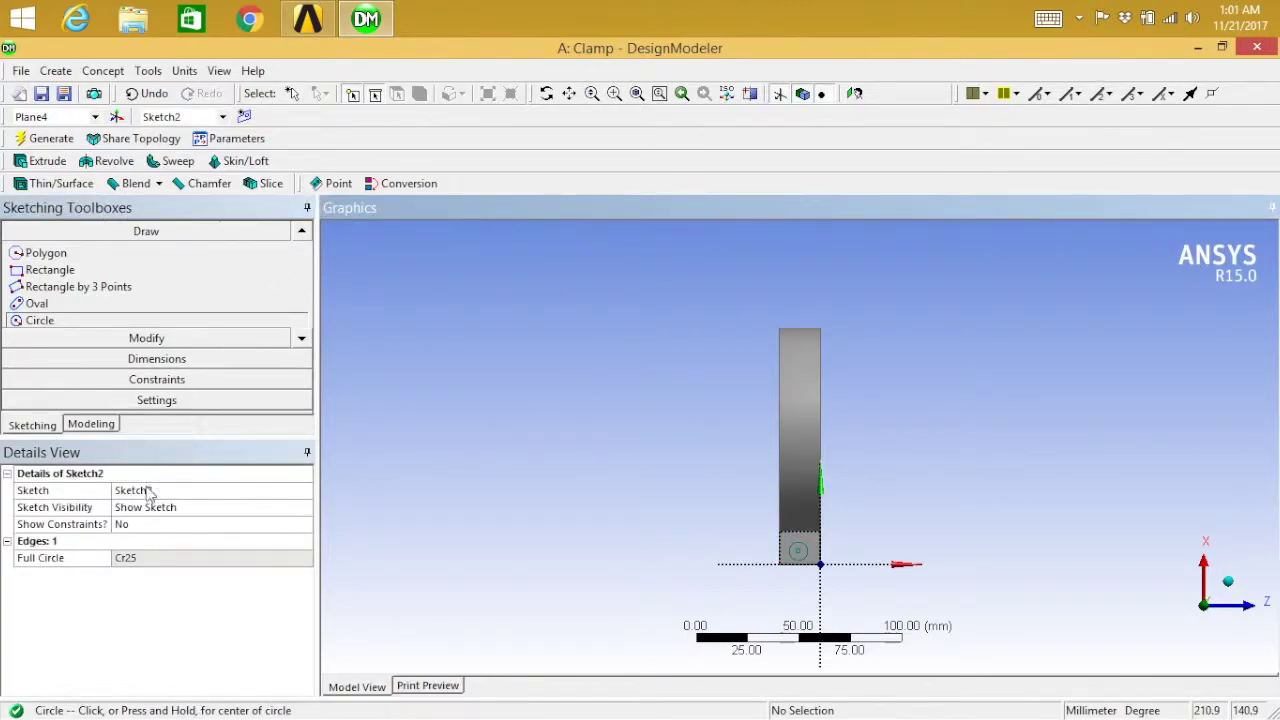
# Dimension the circle's diameter and set it to 10 mm.
pyautogui.click(145, 360)
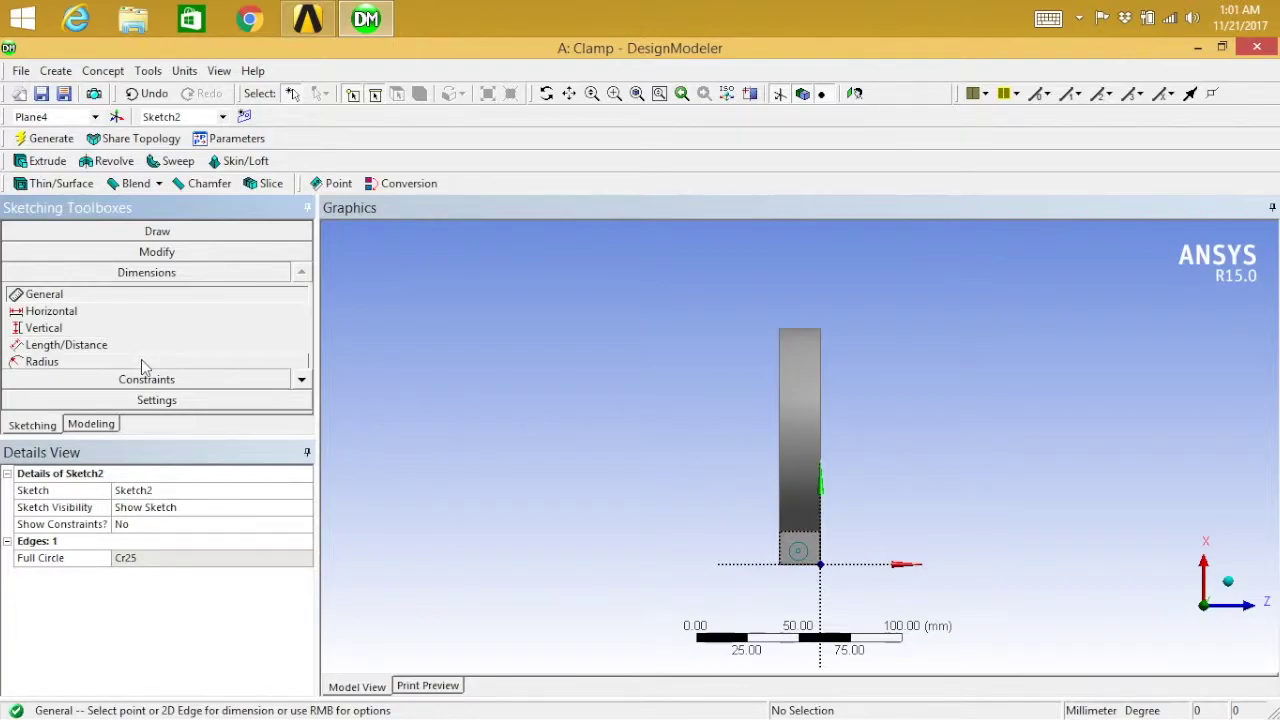
pyautogui.click(807, 549)
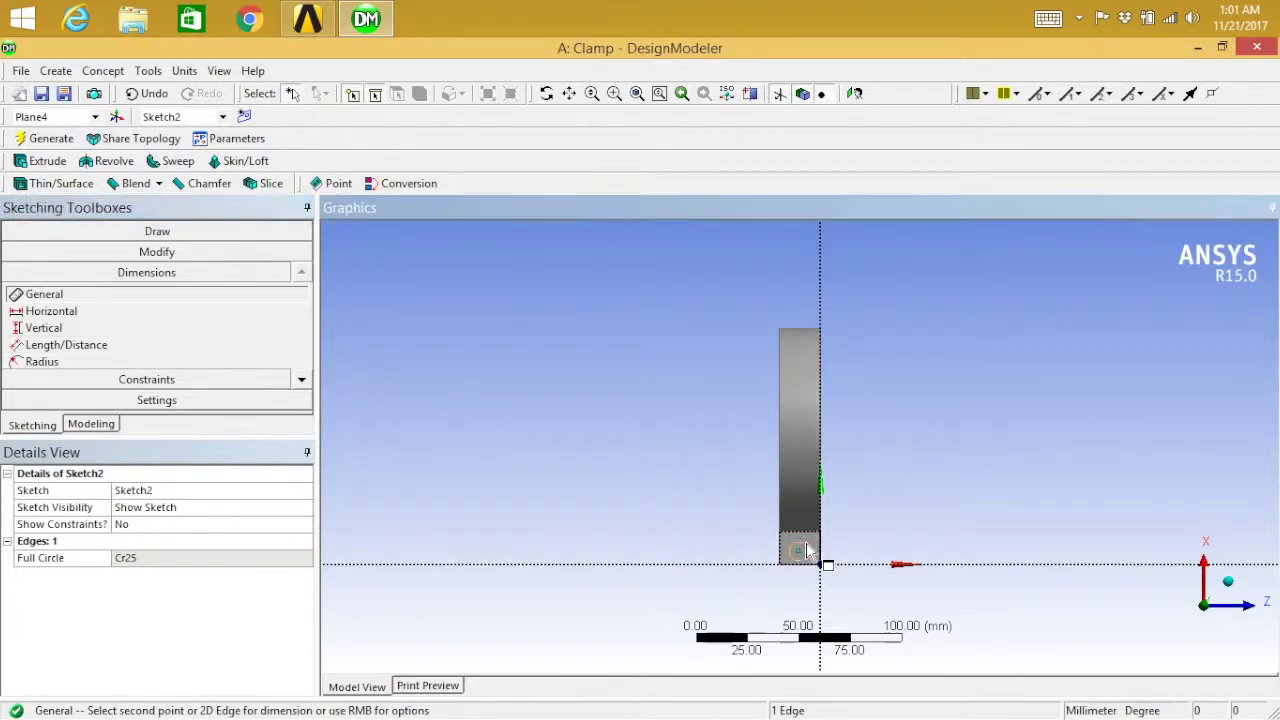
pyautogui.click(870, 508)
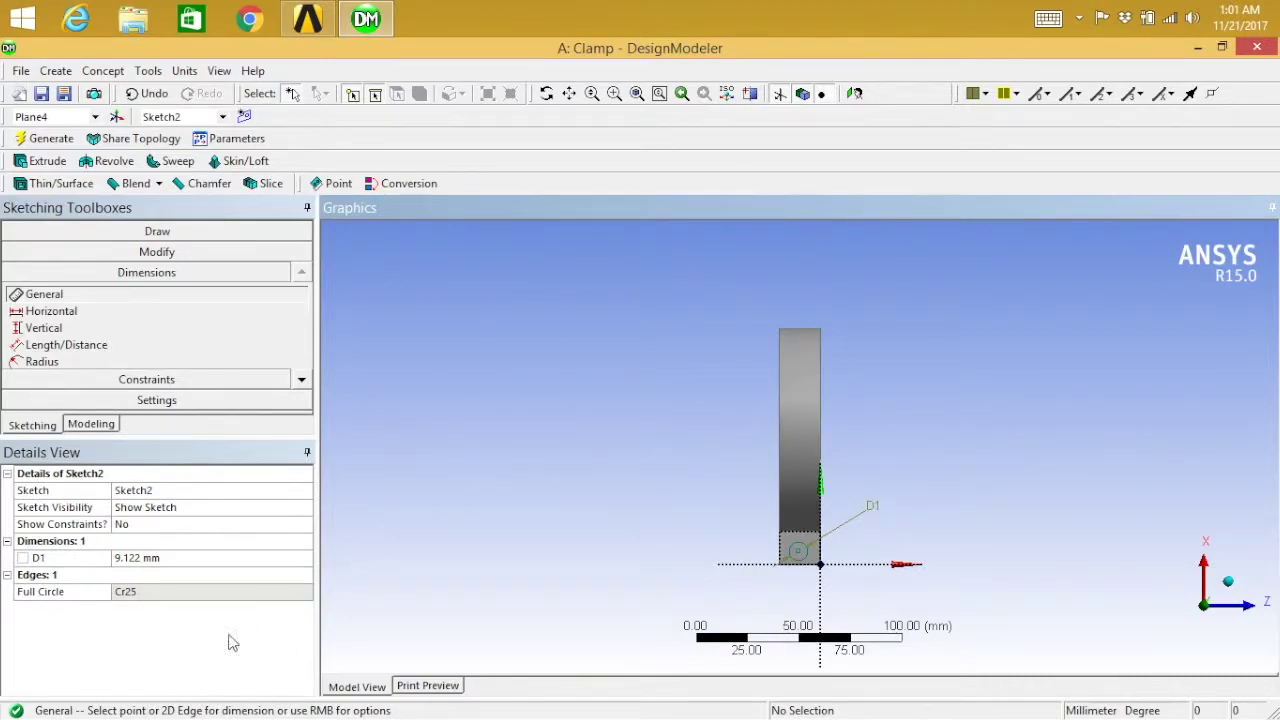
pyautogui.click(175, 558)
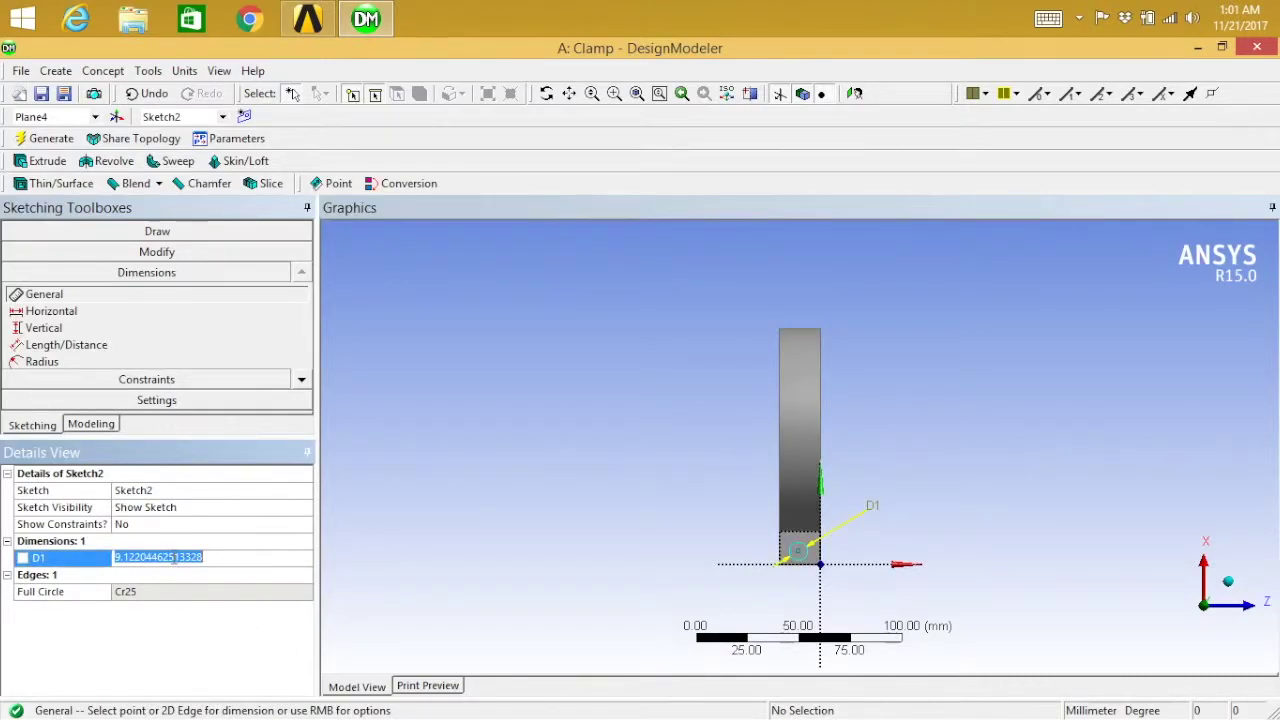
pyautogui.write('10')
pyautogui.press('Return')
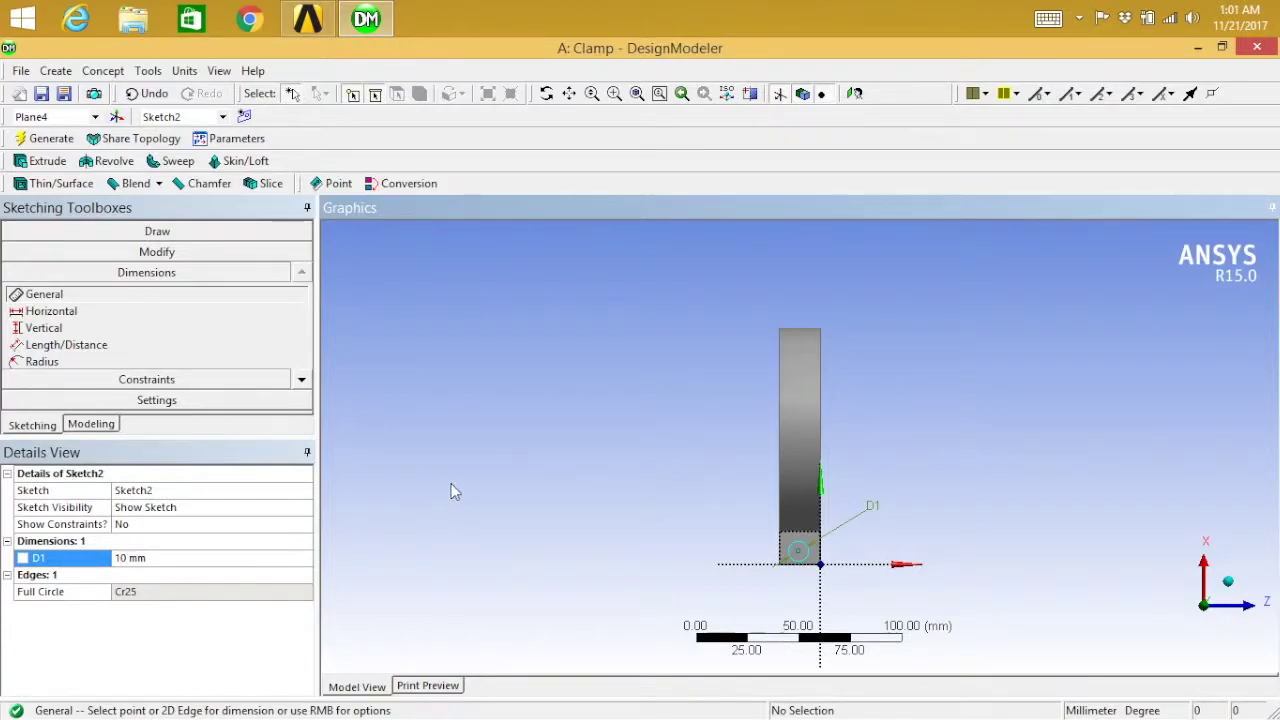
# Dimension the circle centre's horizontal distance to the plane's vertical axis and its vertical distance to the horizontal axis.
pyautogui.click(78, 303)
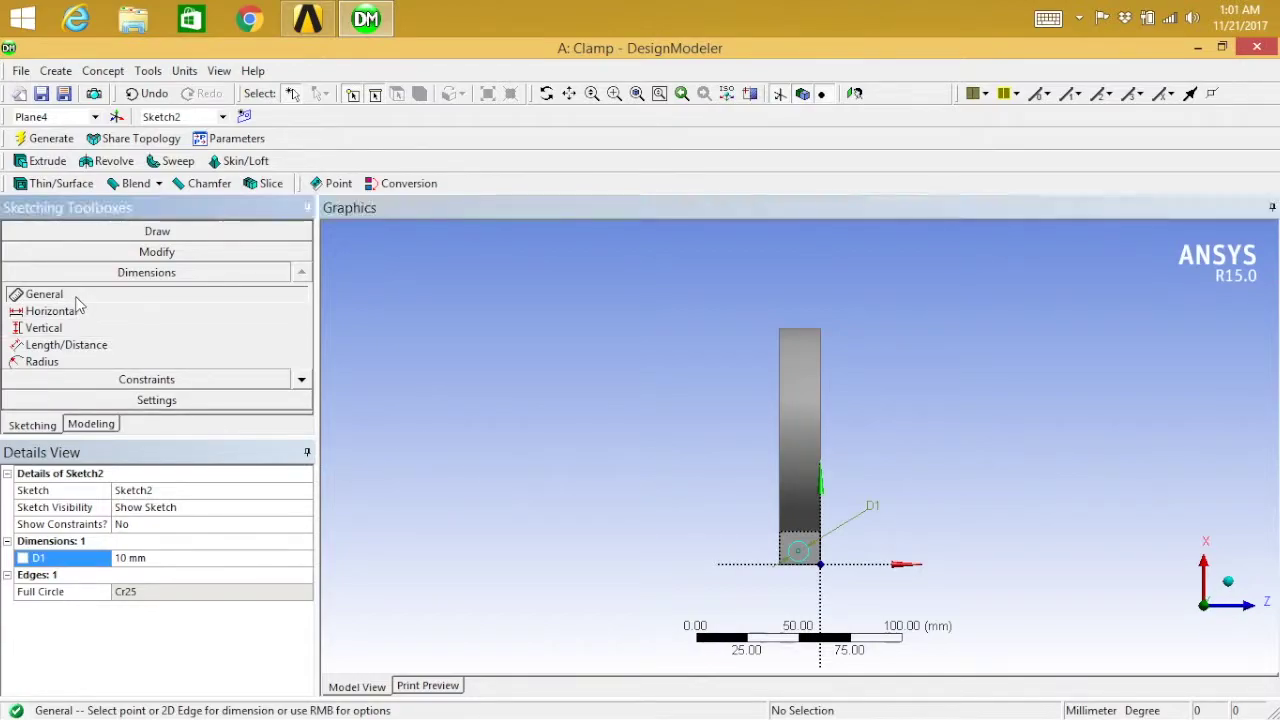
pyautogui.click(799, 553)
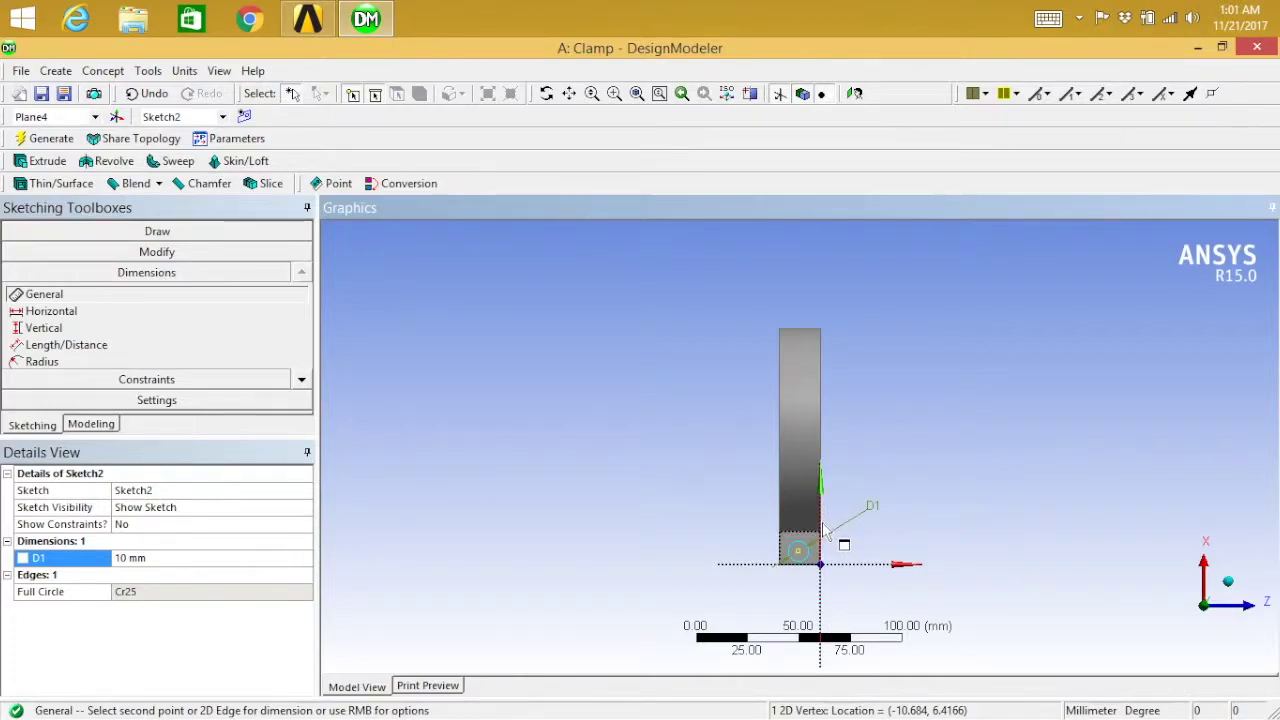
pyautogui.click(822, 528)
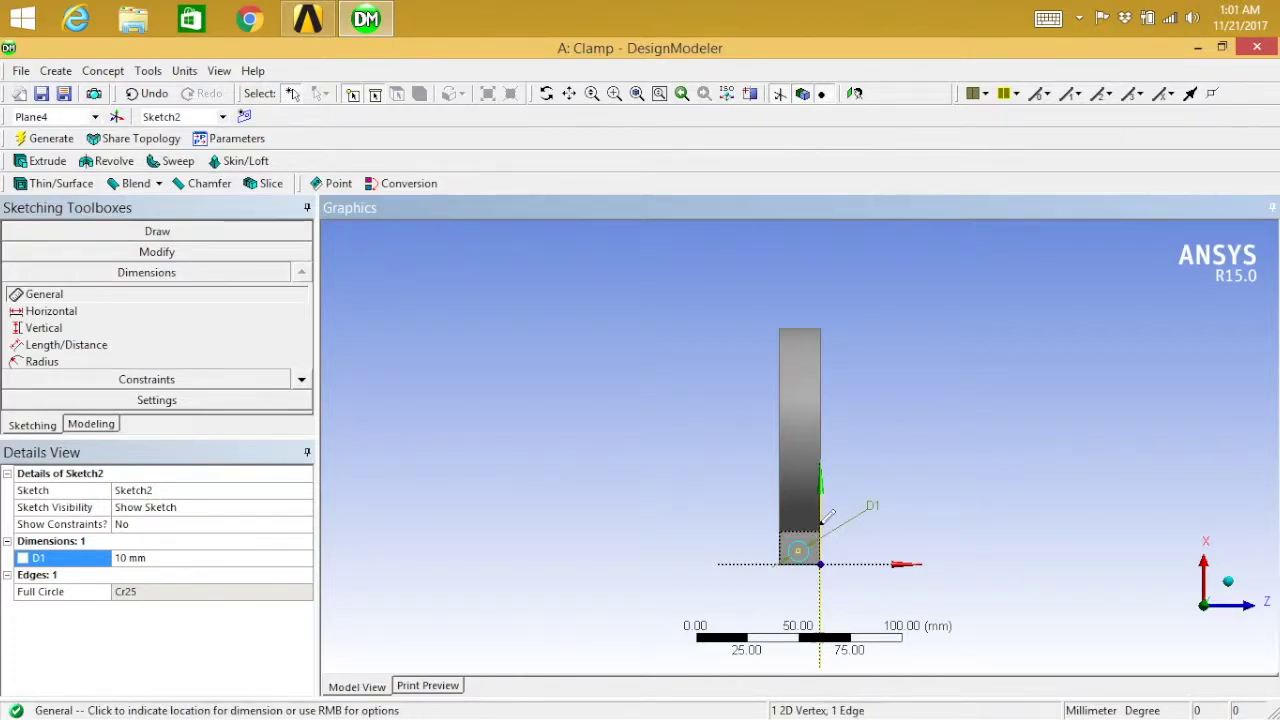
pyautogui.click(877, 588)
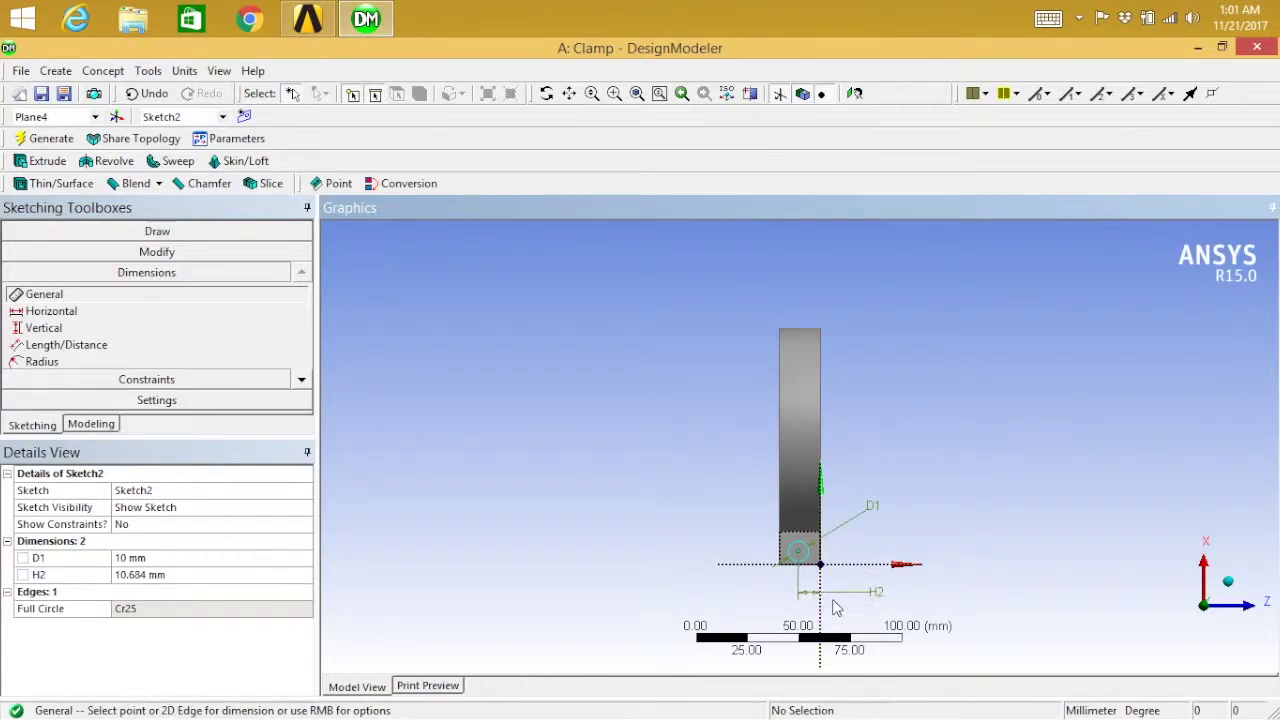
pyautogui.click(799, 552)
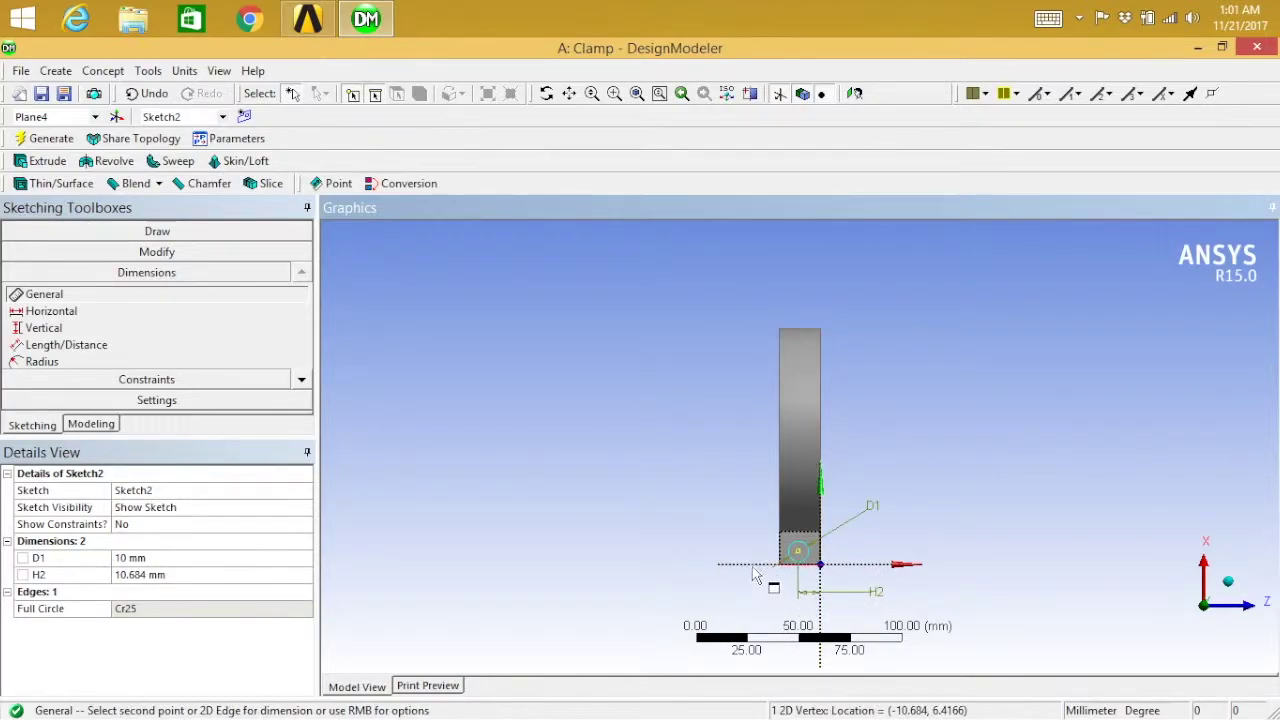
pyautogui.click(756, 563)
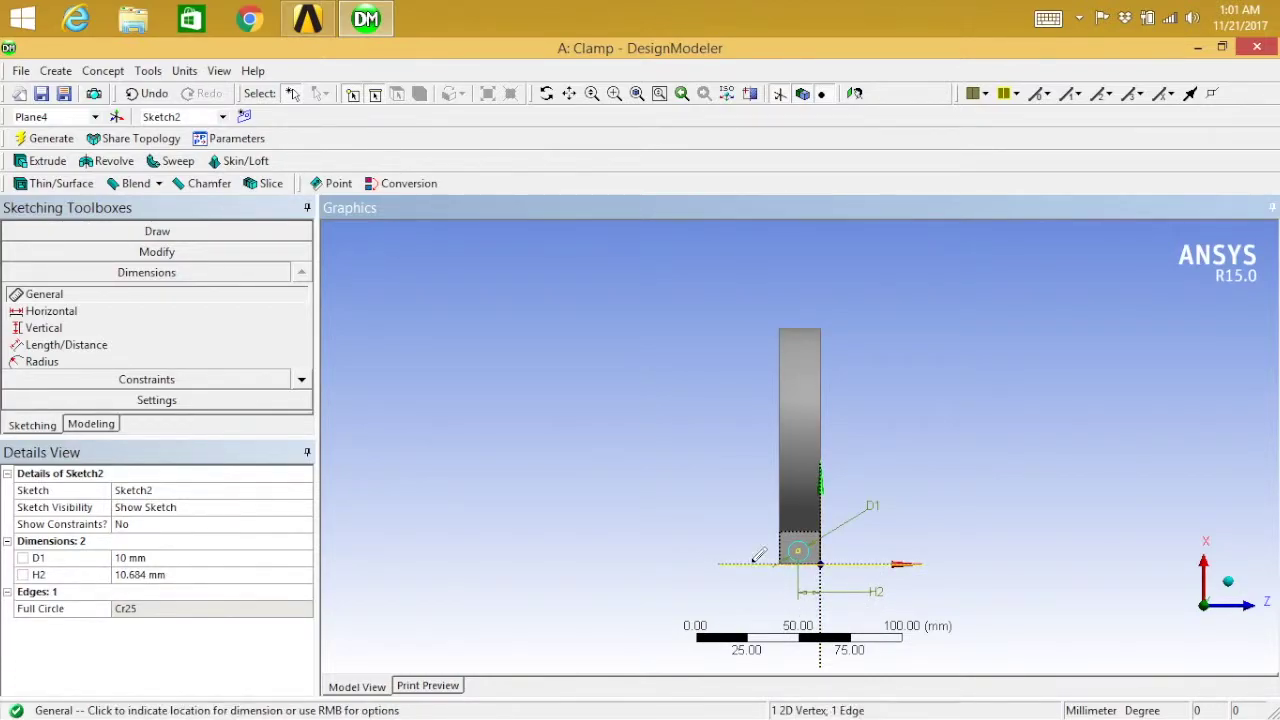
pyautogui.click(670, 535)
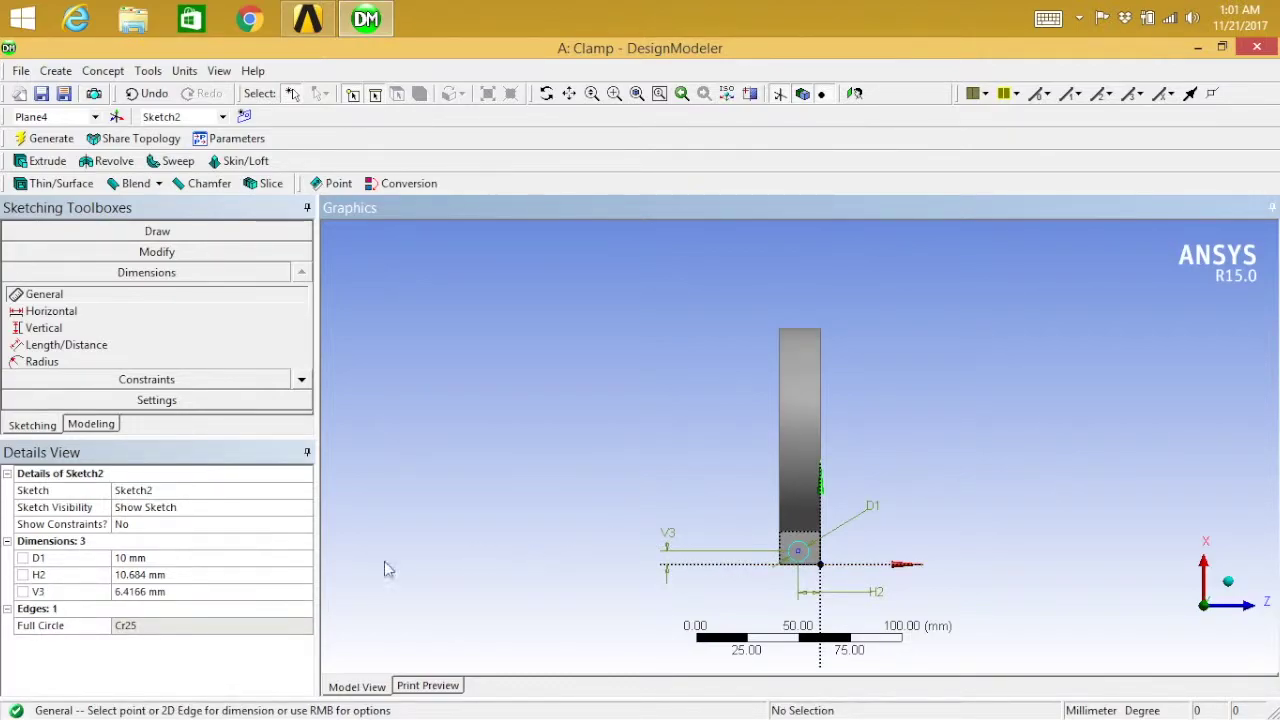
# Set the circle centre's horizontal distance H2 to 10 mm and its vertical distance V3 to 7.5 mm.
pyautogui.click(182, 580)
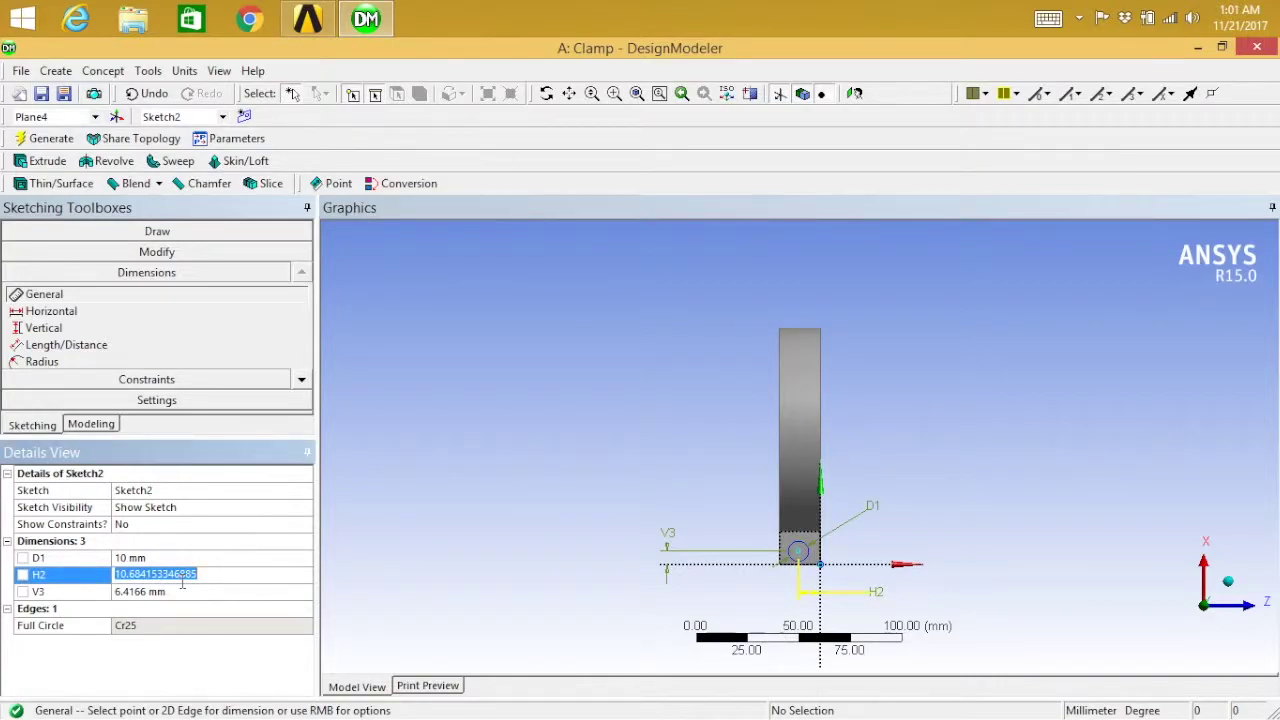
pyautogui.write('10')
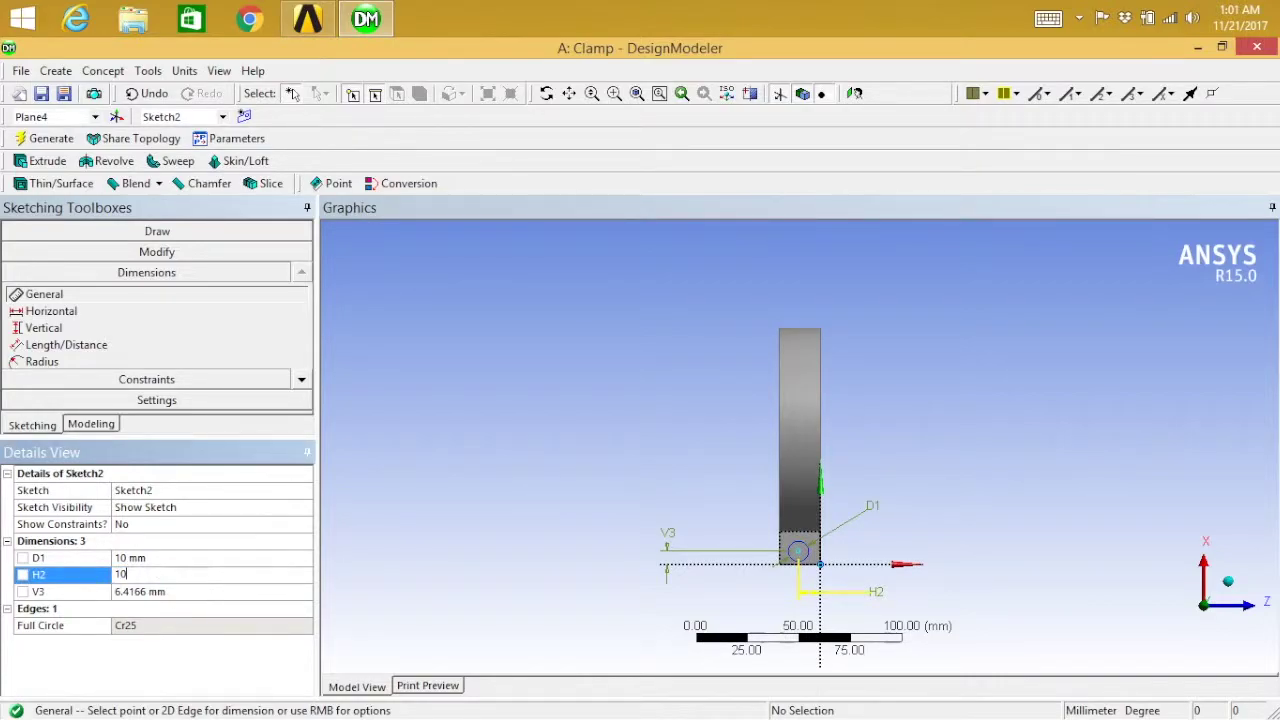
pyautogui.press('Return')
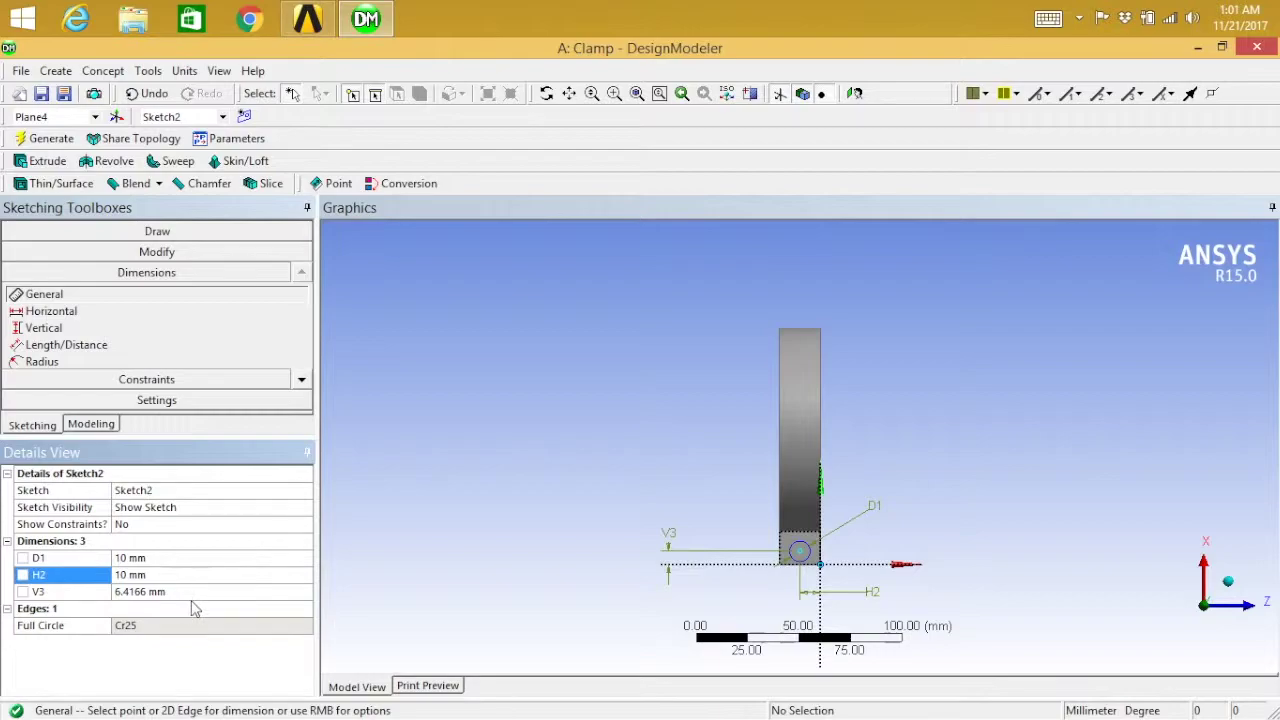
pyautogui.click(185, 592)
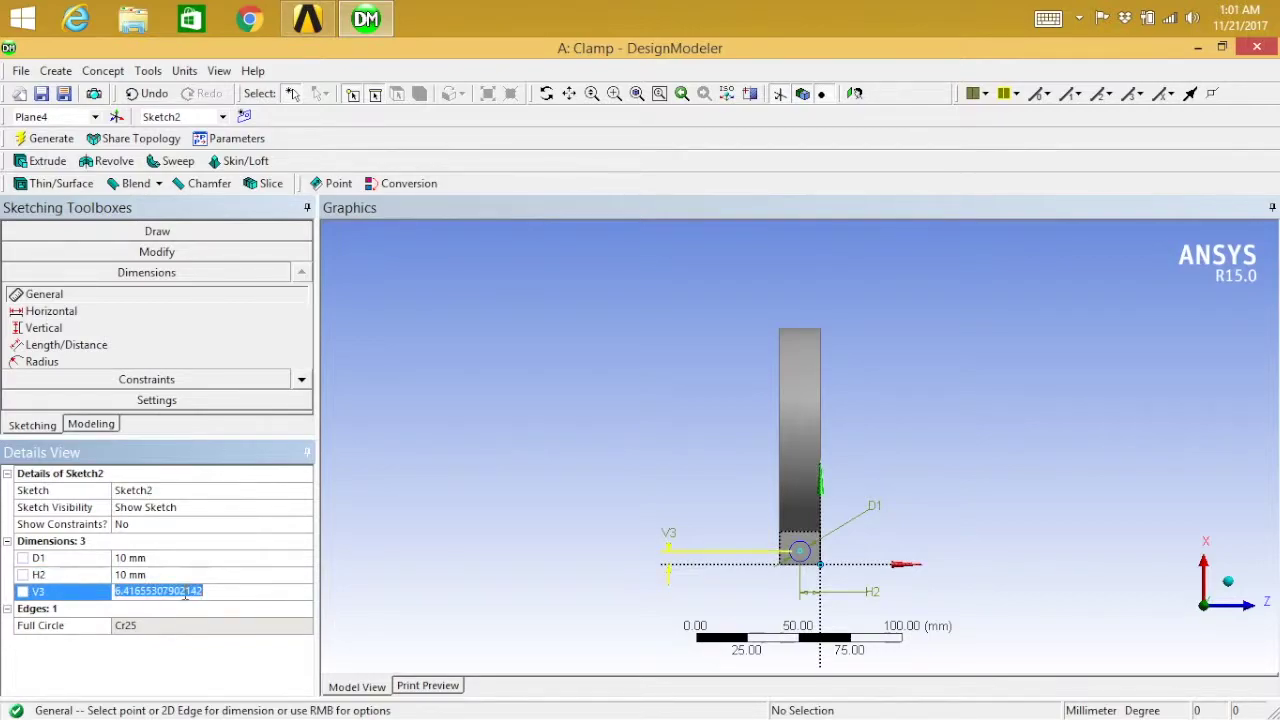
pyautogui.write('7')
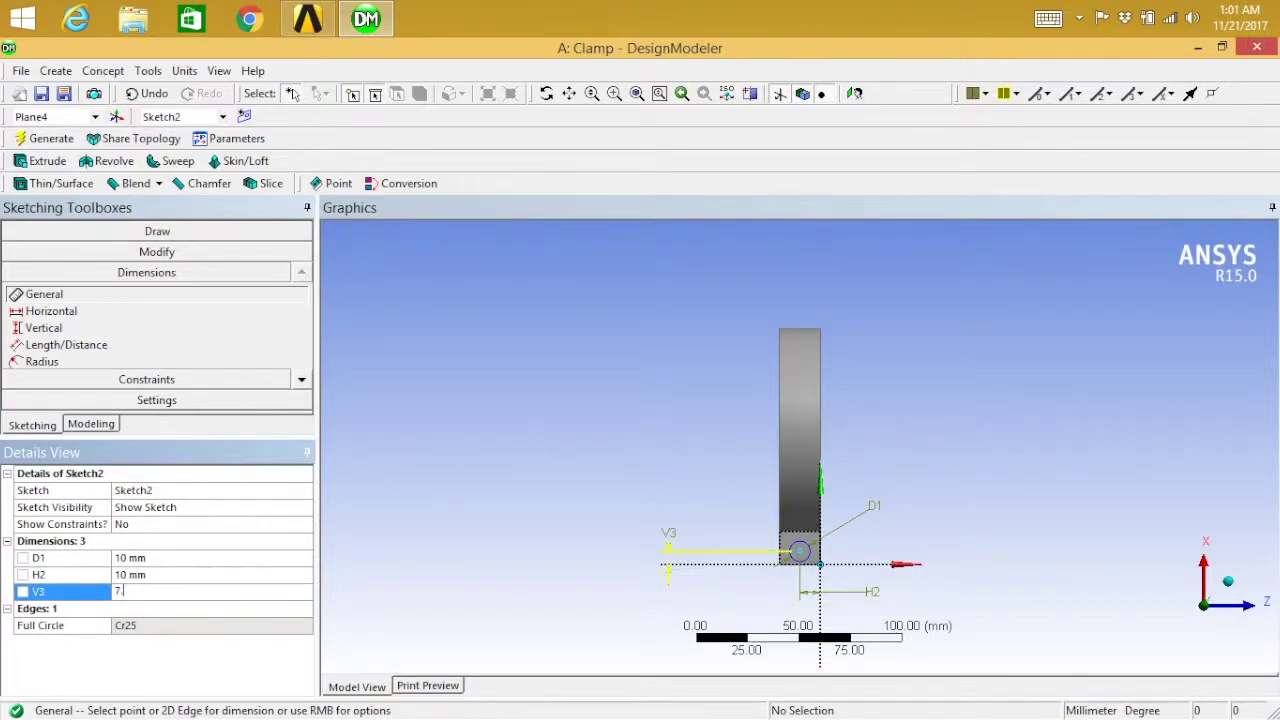
pyautogui.write('.5')
pyautogui.press('Return')
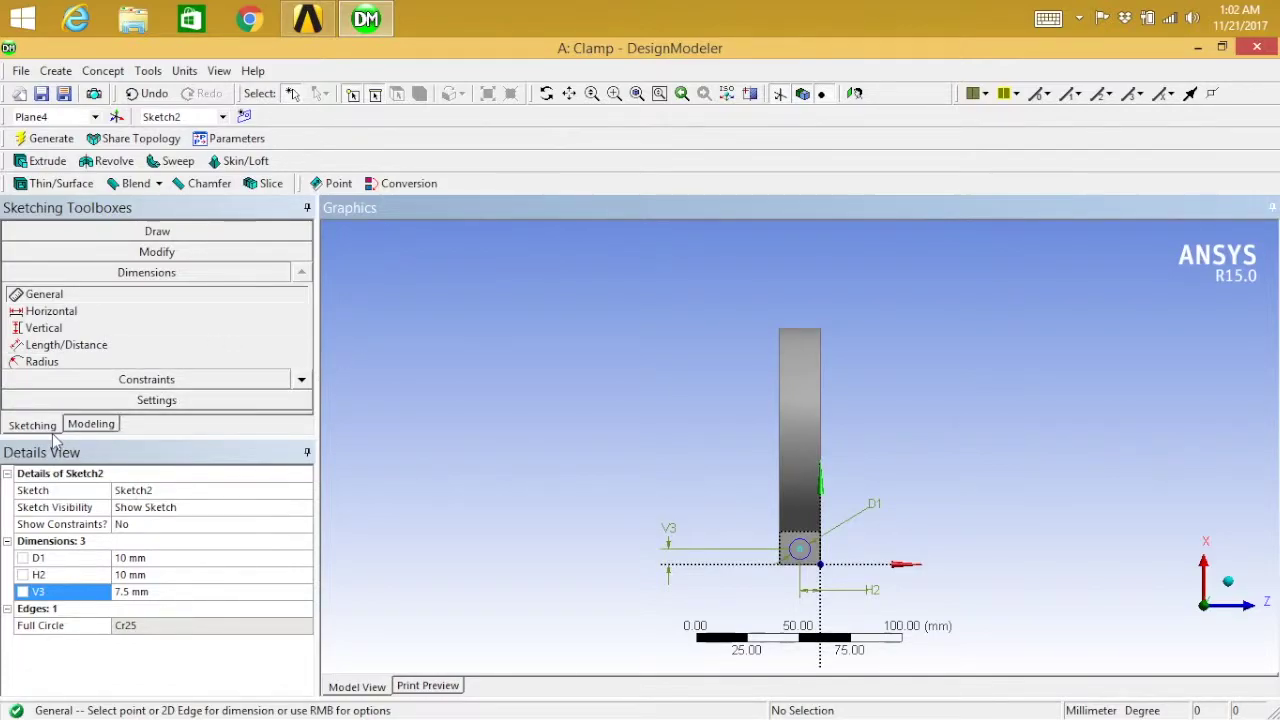
# Start an Extrude of Sketch2, the 10 mm circle on Plane4, with the operation set to Cut Material.
pyautogui.click(88, 427)
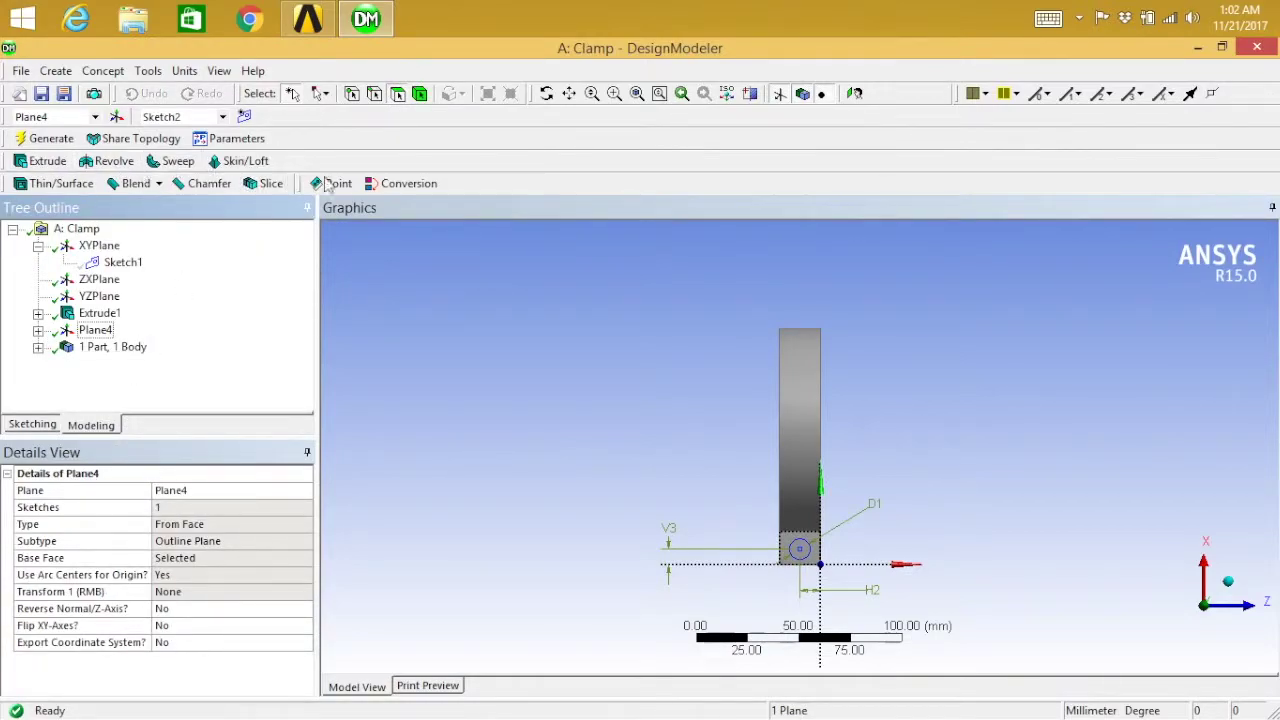
pyautogui.click(727, 94)
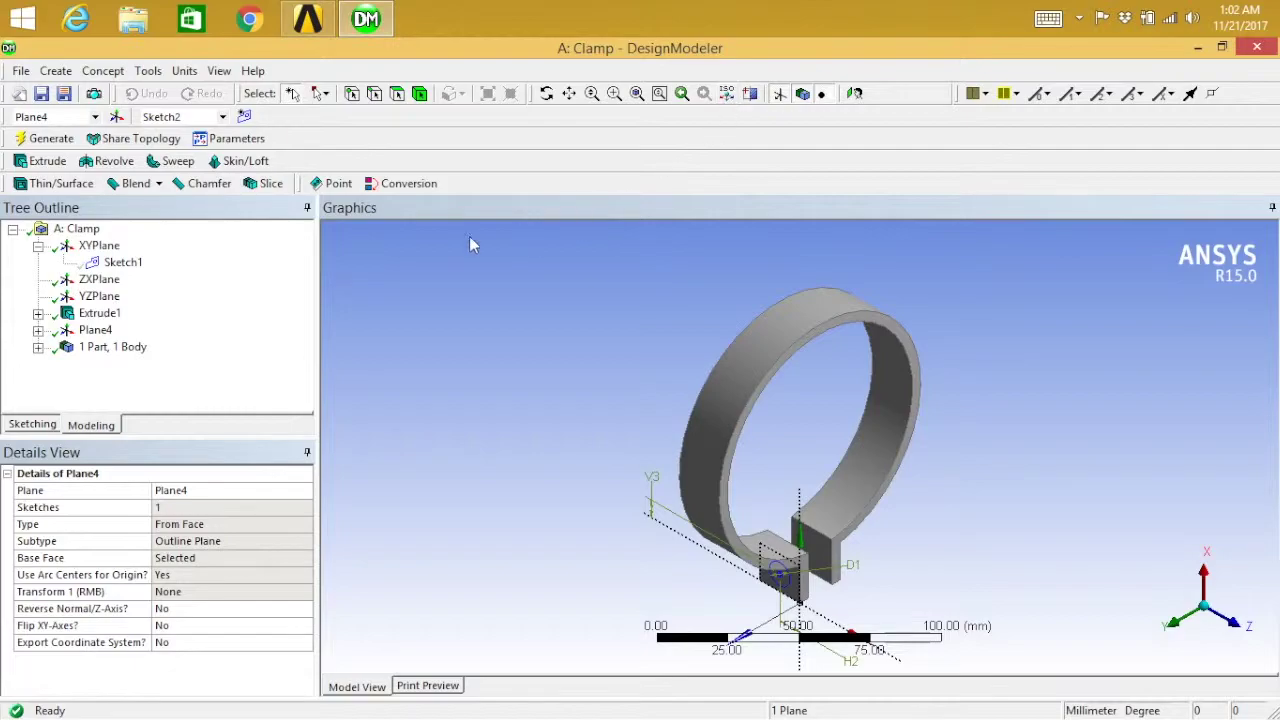
pyautogui.click(47, 161)
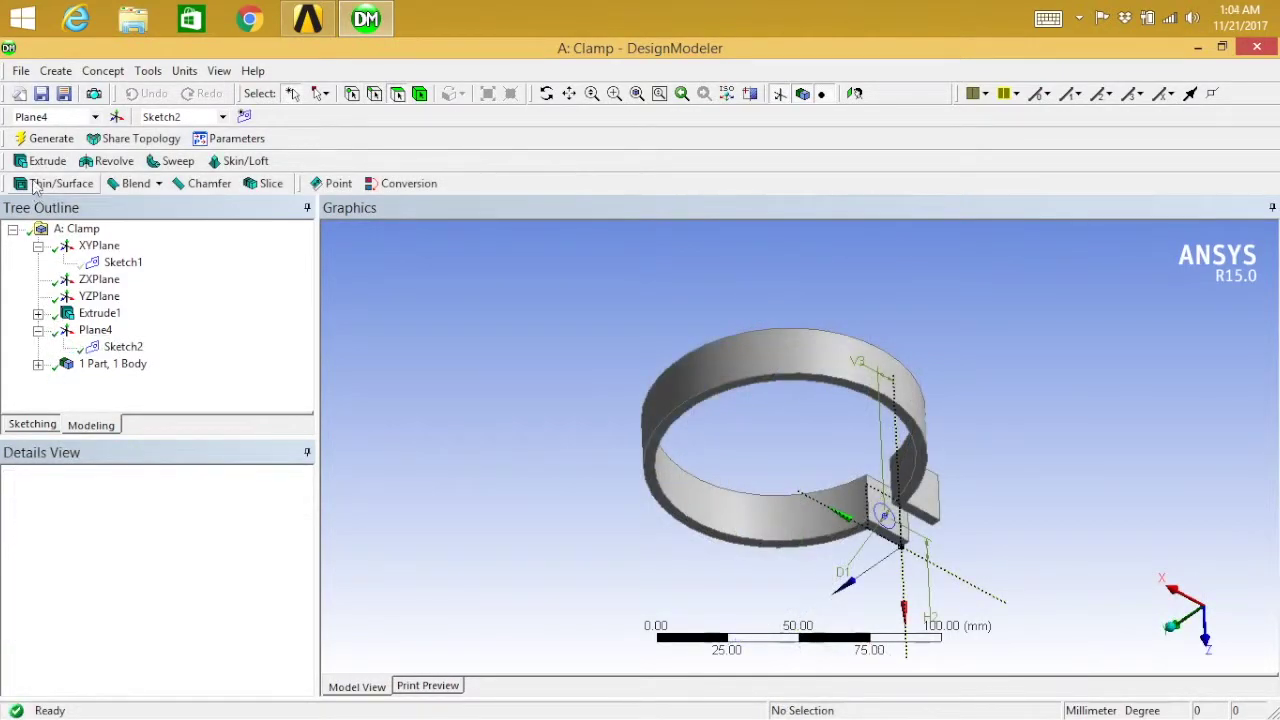
pyautogui.click(47, 161)
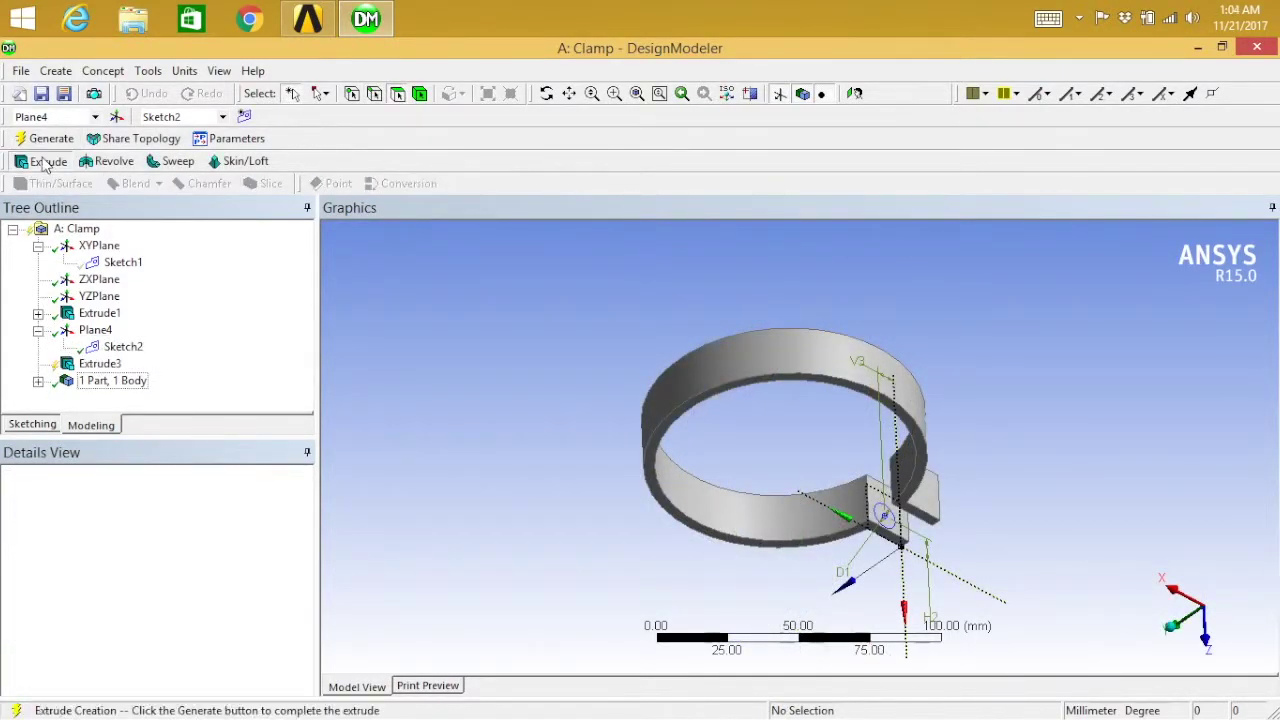
pyautogui.click(123, 347)
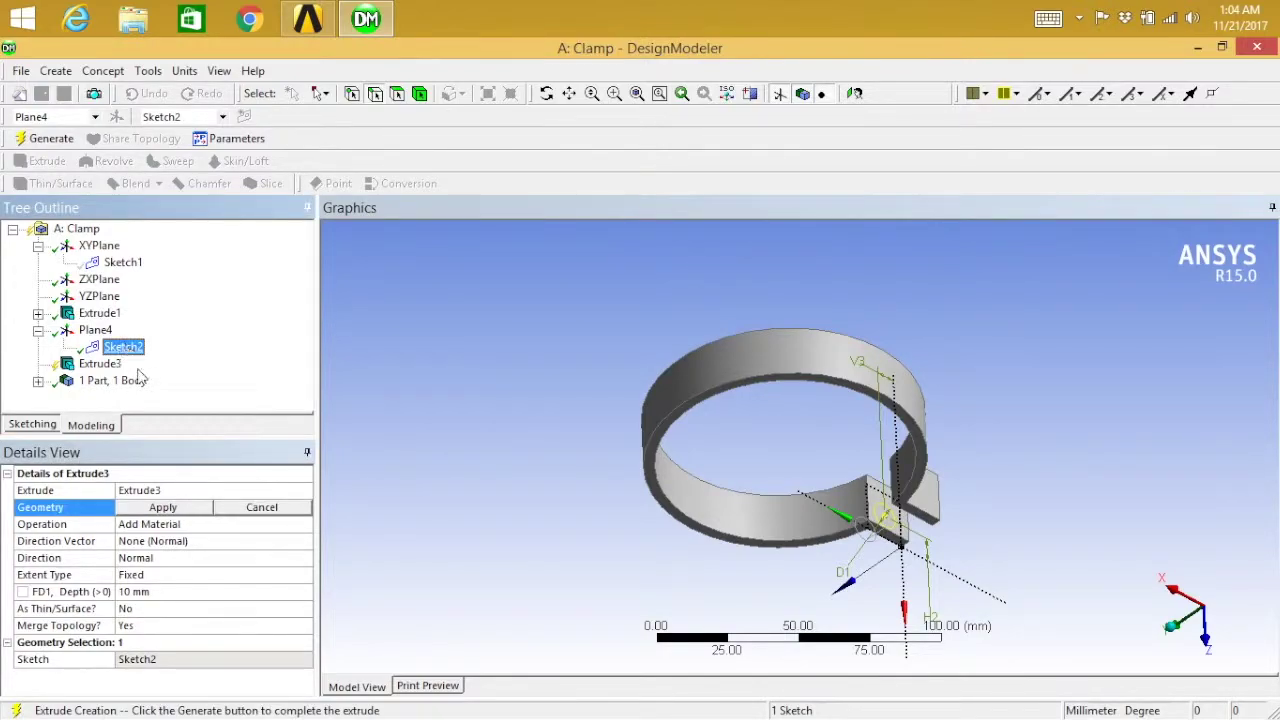
pyautogui.click(155, 526)
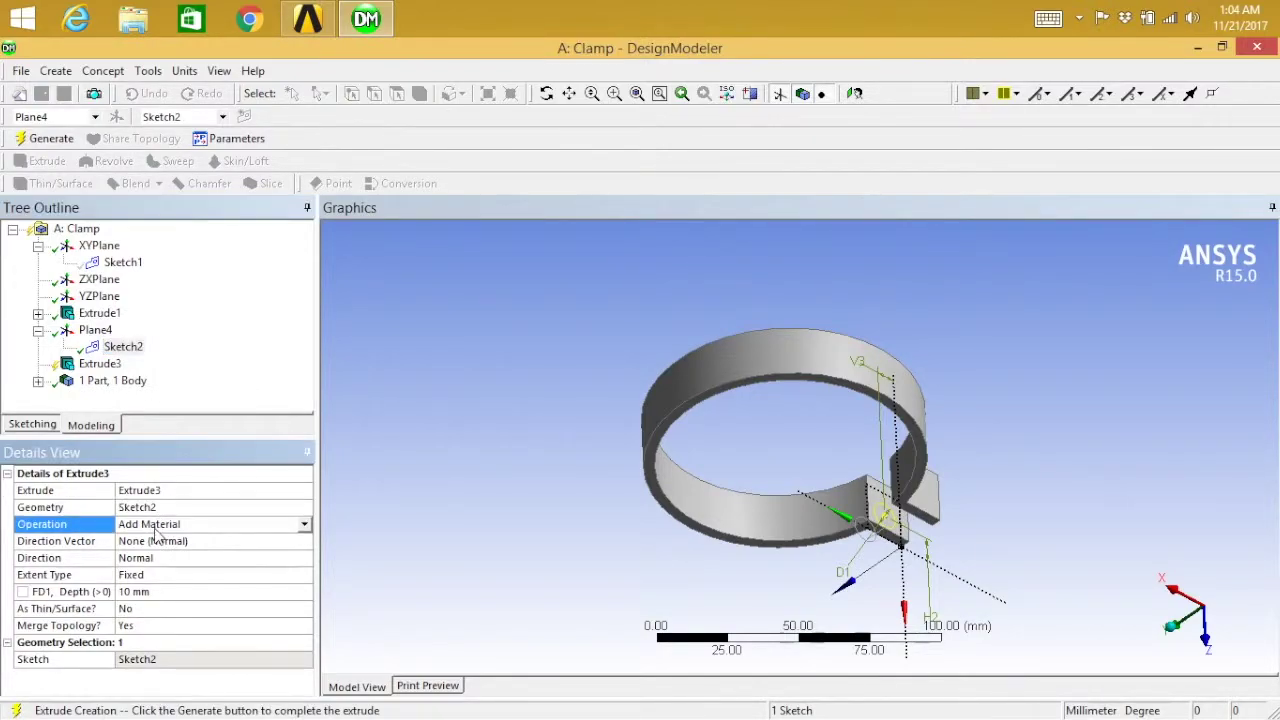
pyautogui.click(304, 524)
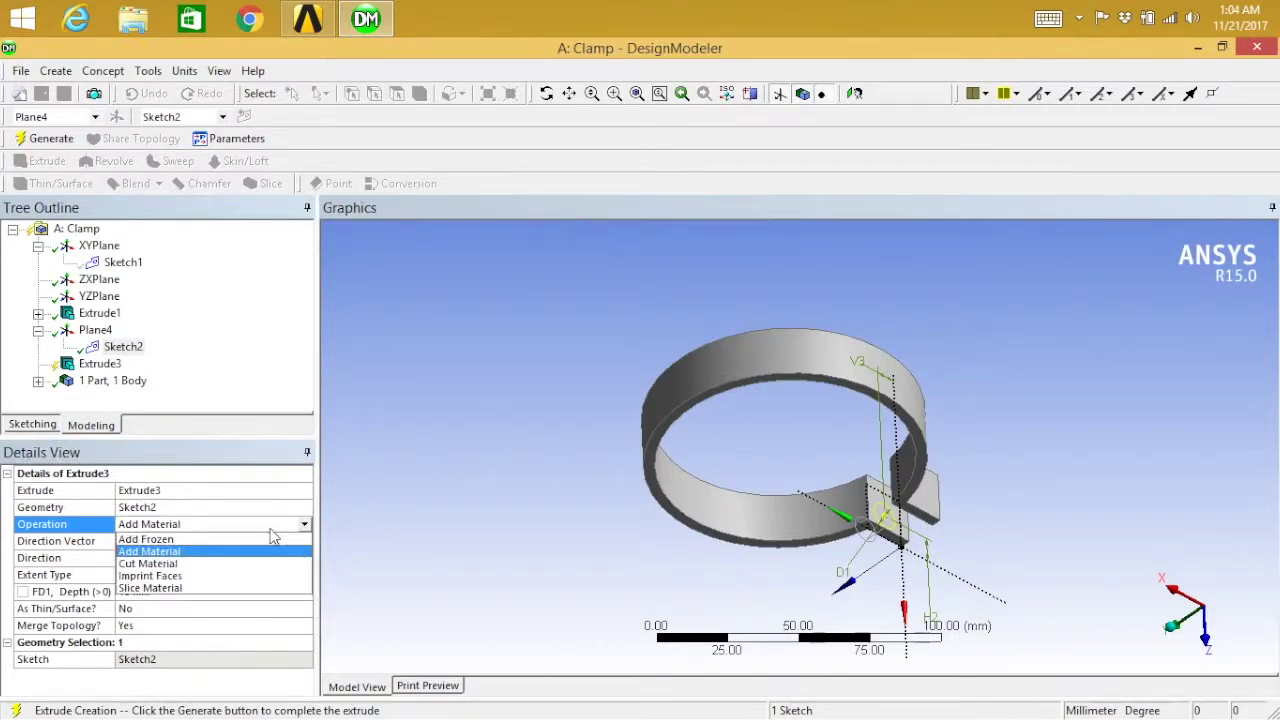
pyautogui.click(225, 564)
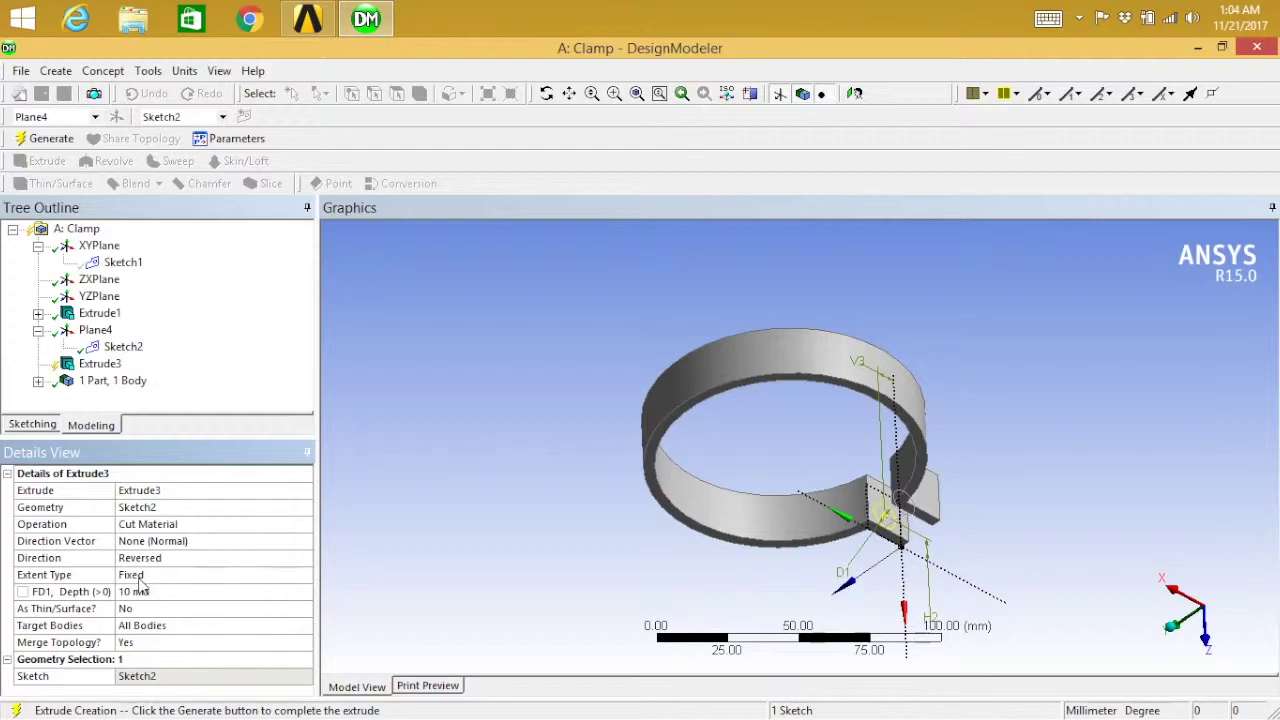
# Set the cut's extent type to To Surface, assign the opposite tab's face as the target face, and generate the cut.
pyautogui.click(140, 579)
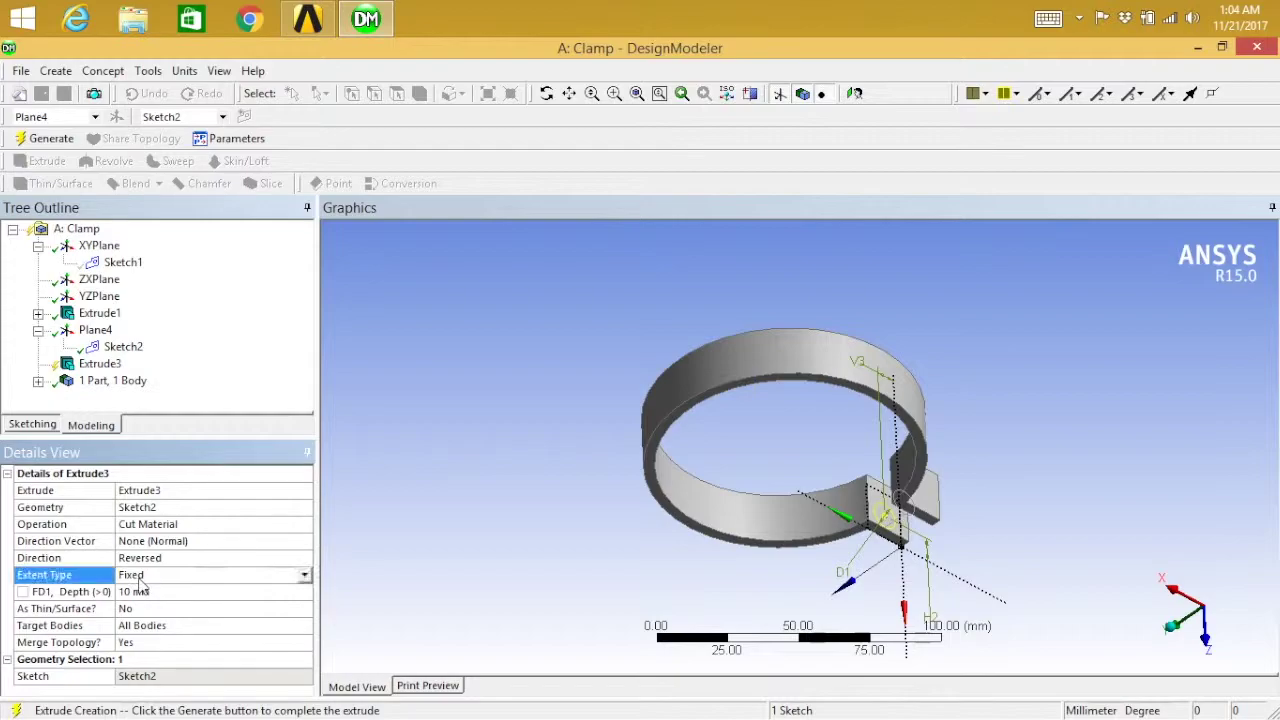
pyautogui.click(303, 578)
pyautogui.click(224, 640)
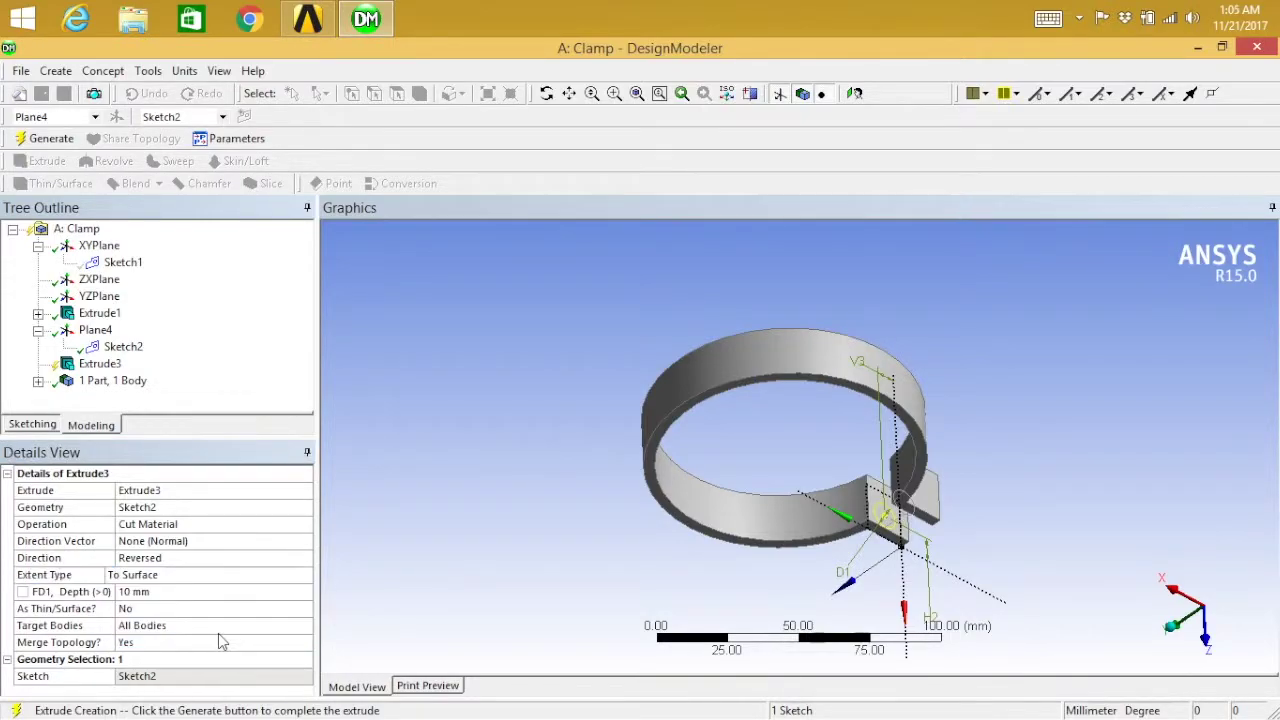
pyautogui.click(76, 596)
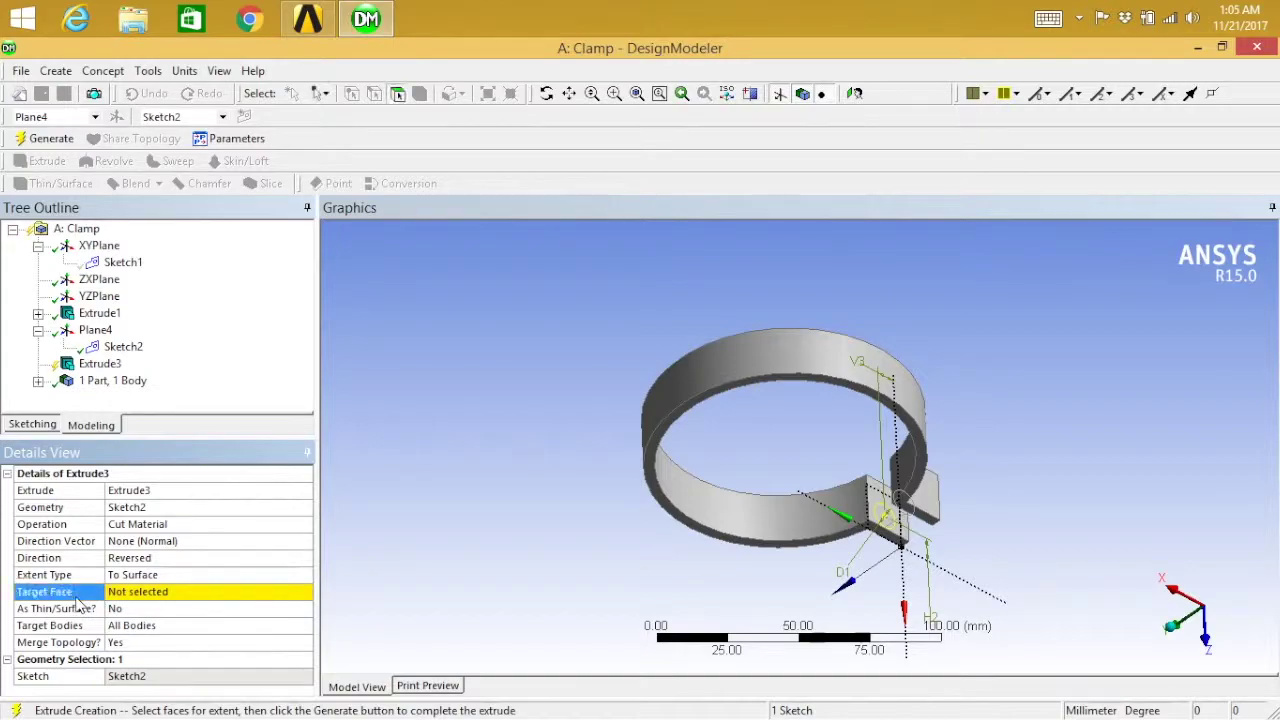
pyautogui.click(930, 503)
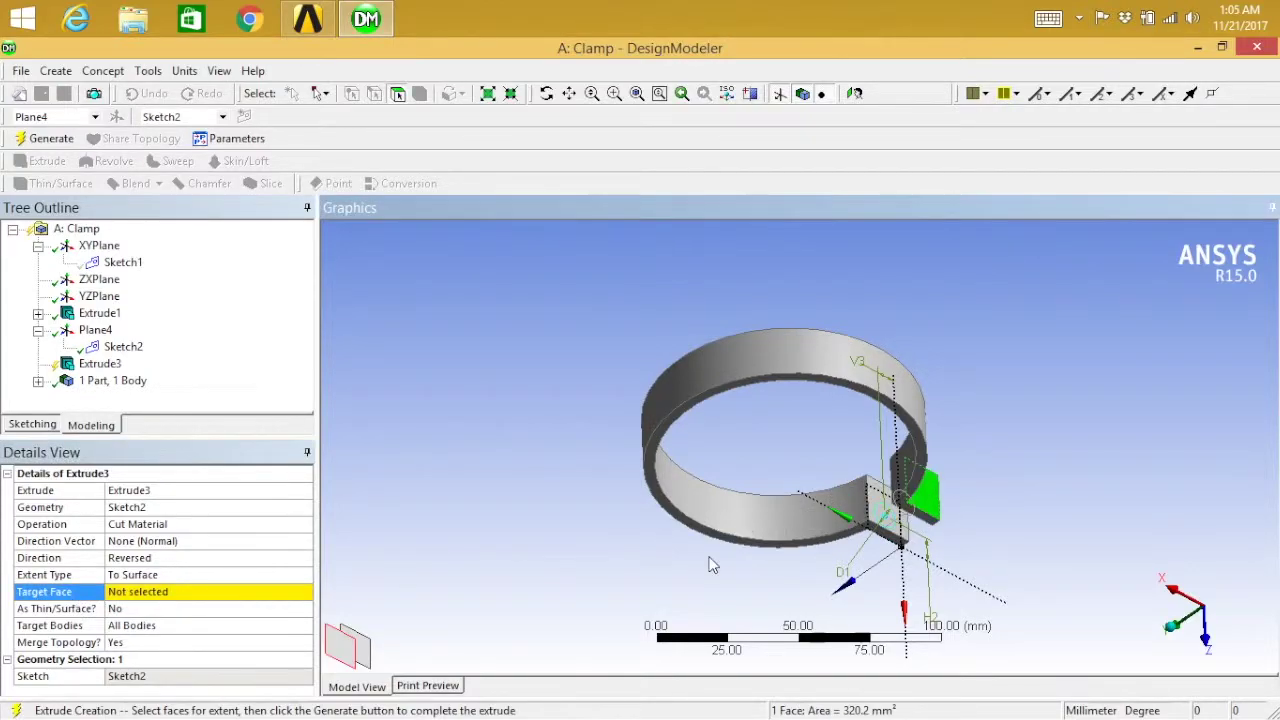
pyautogui.click(143, 603)
pyautogui.click(140, 597)
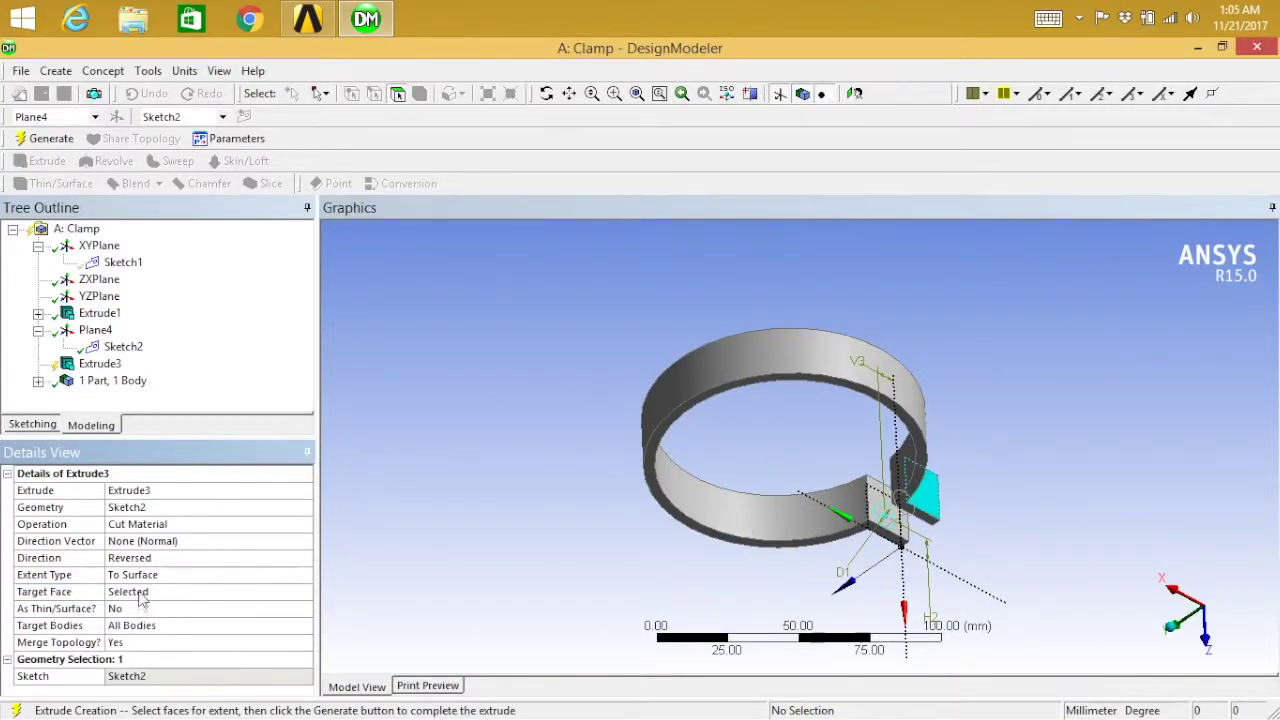
pyautogui.click(38, 139)
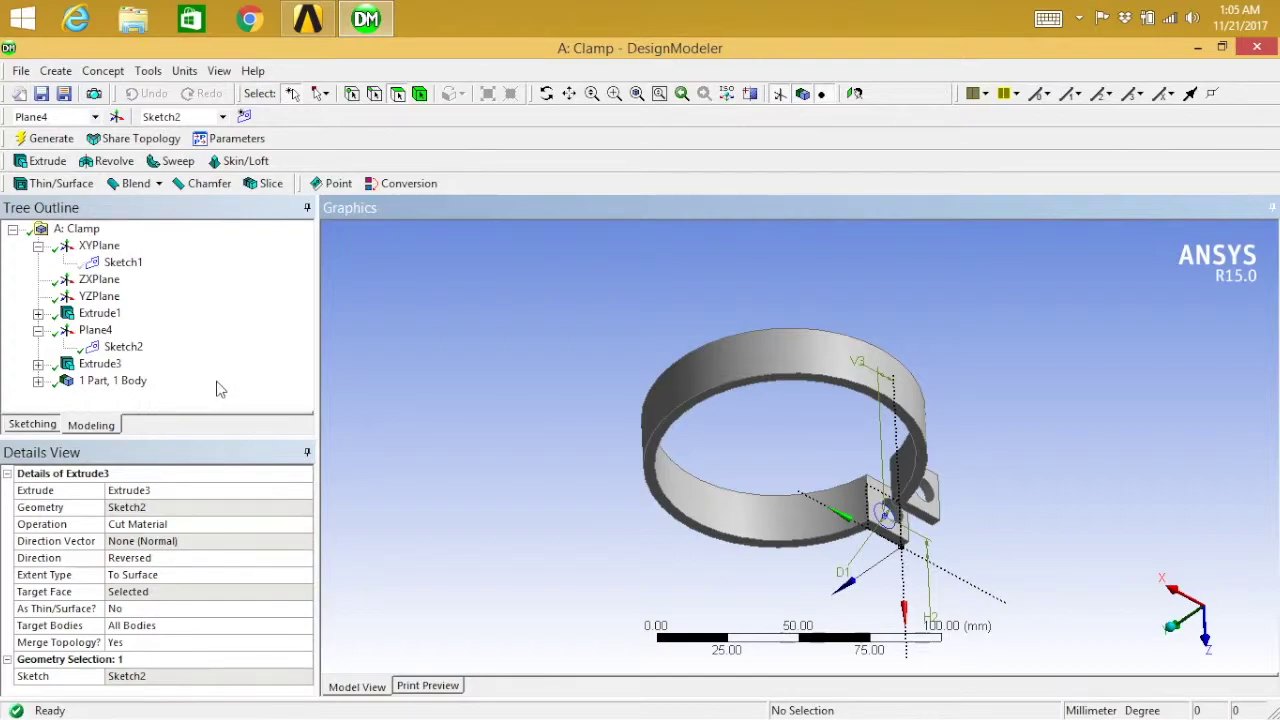
# Hide Sketch2 under Plane4.
pyautogui.click(728, 93)
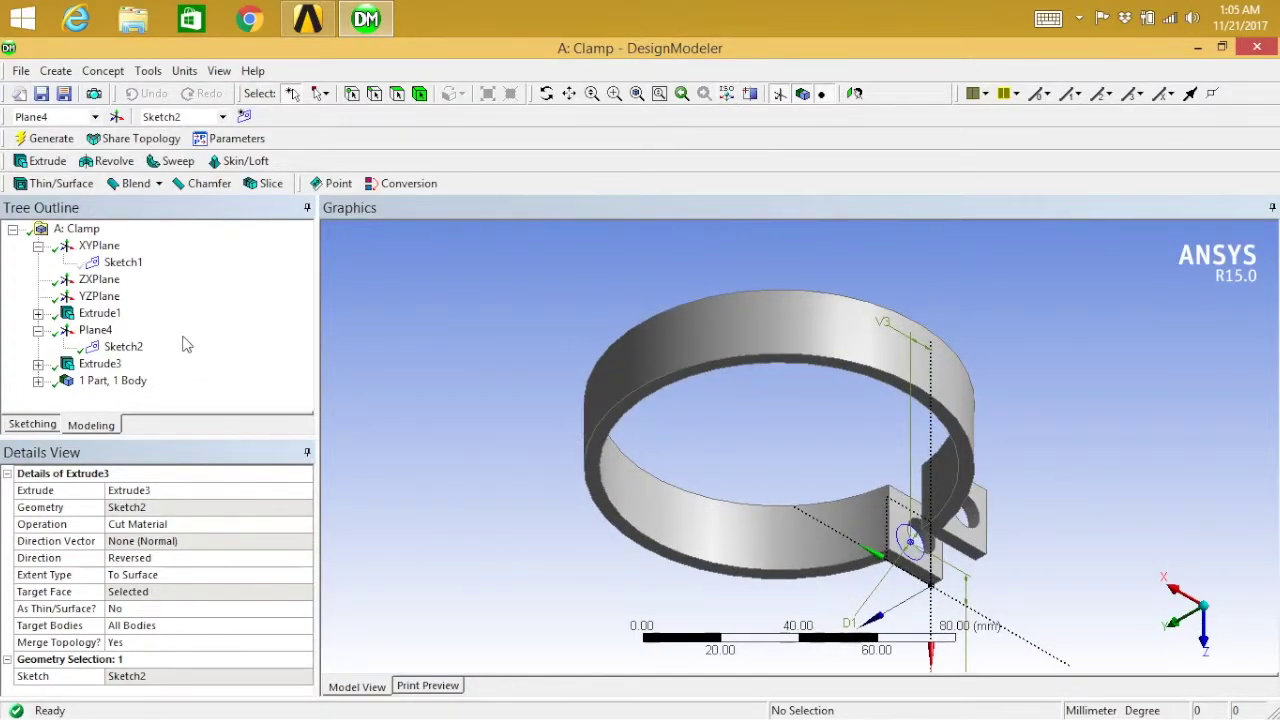
pyautogui.rightClick(122, 347)
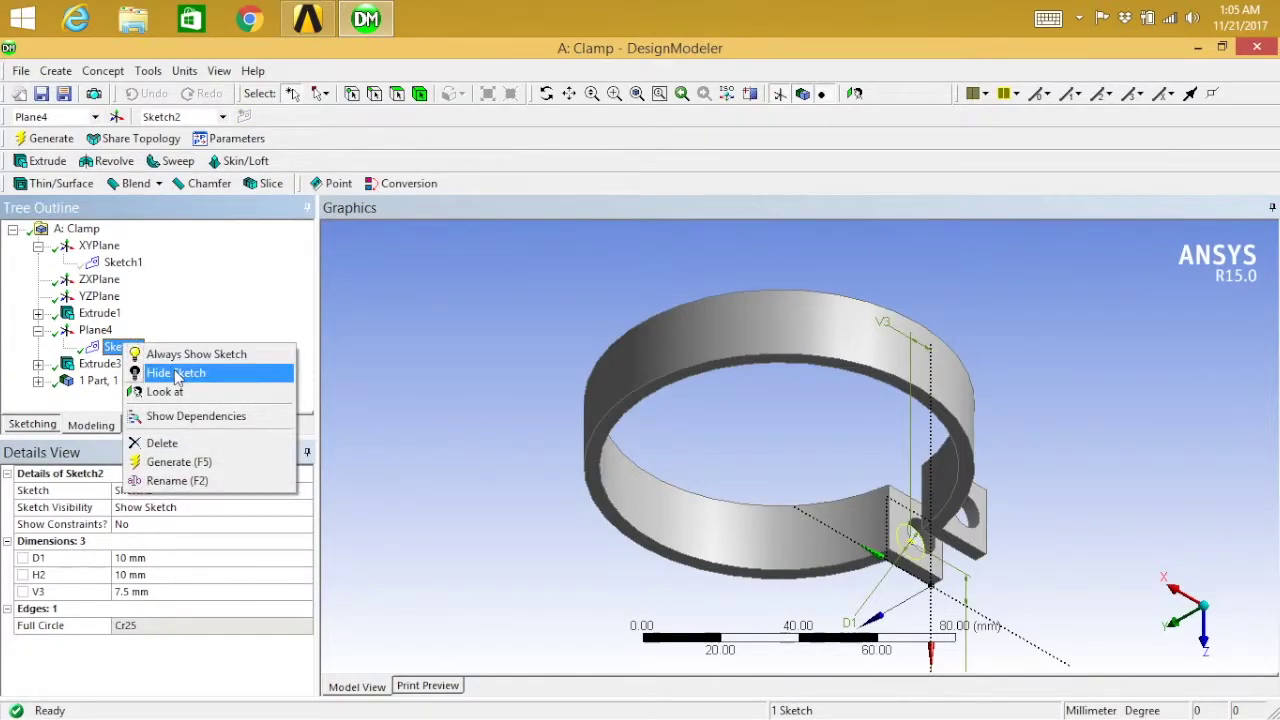
pyautogui.click(177, 373)
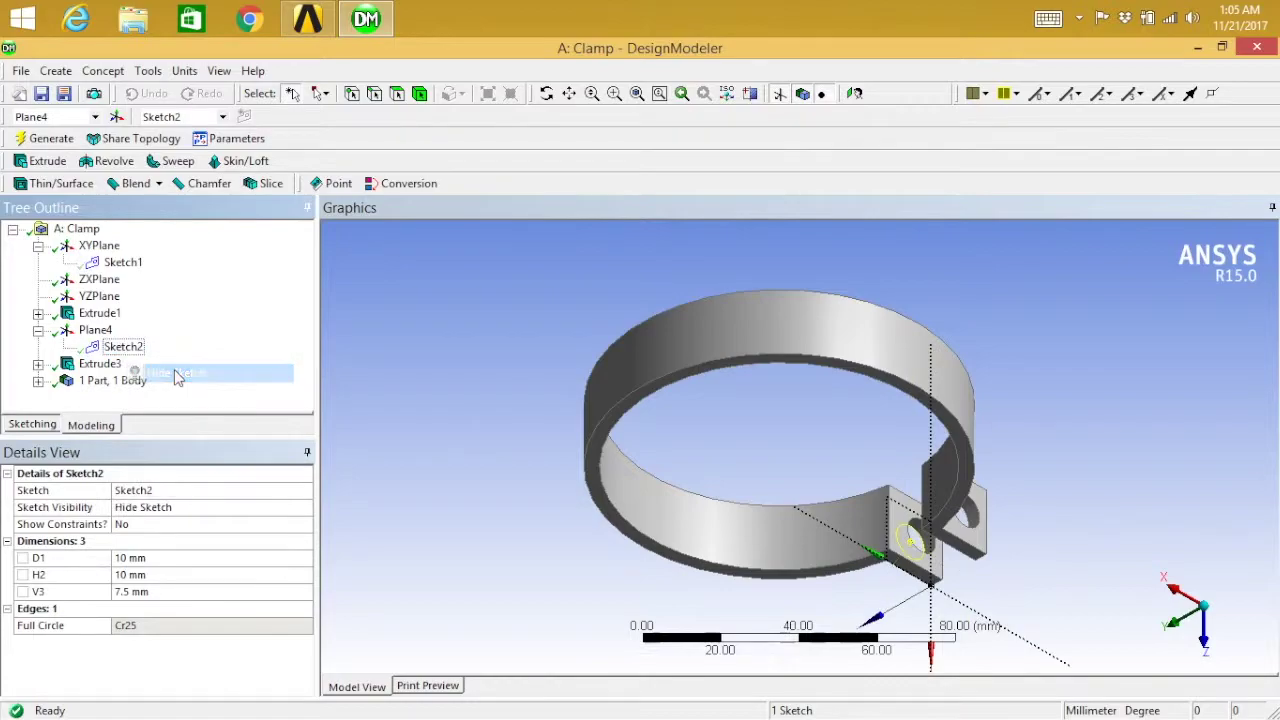
pyautogui.click(420, 337)
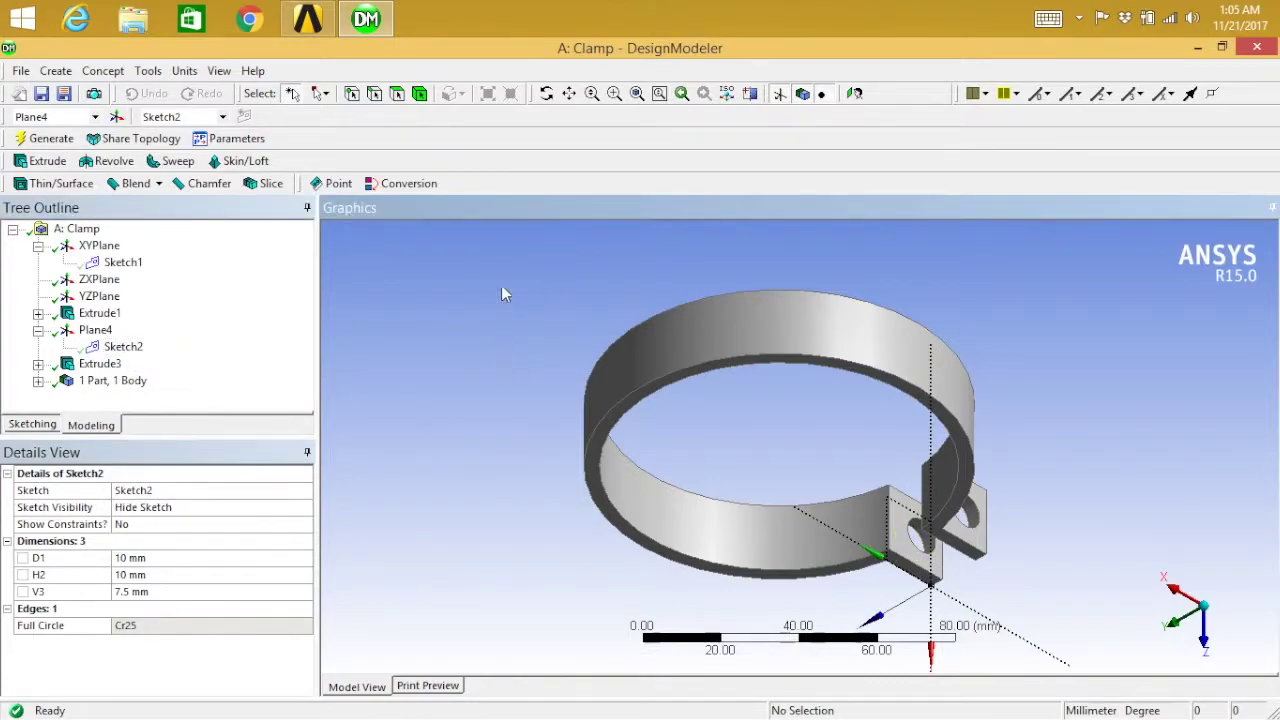
# Start a fixed-radius Blend feature for the clamp's tabs.
pyautogui.rightClick(451, 309)
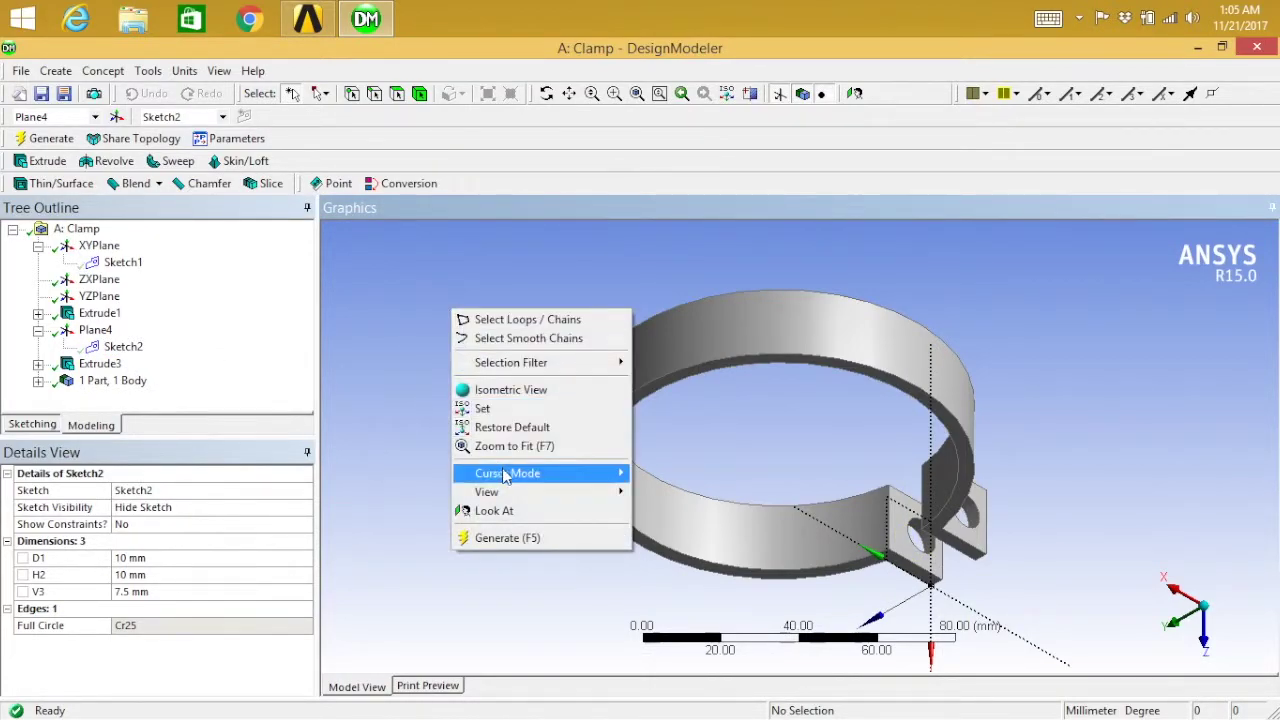
pyautogui.moveTo(468, 492)
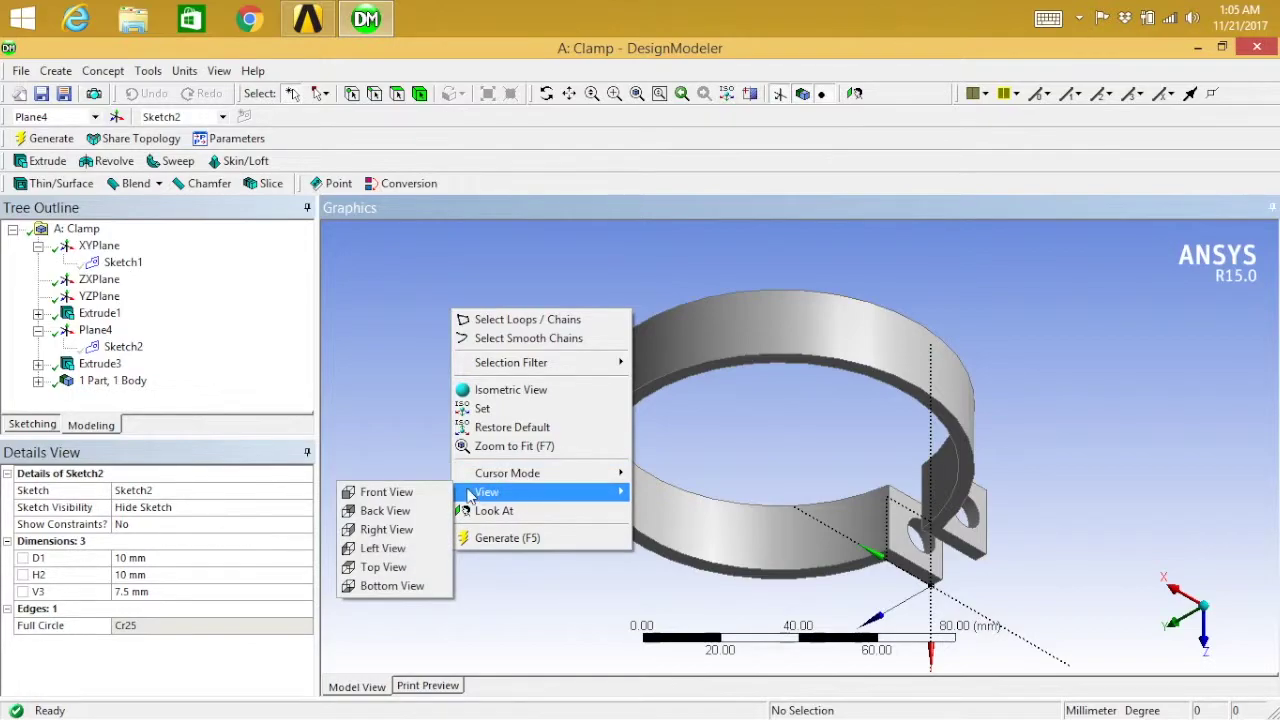
pyautogui.click(415, 494)
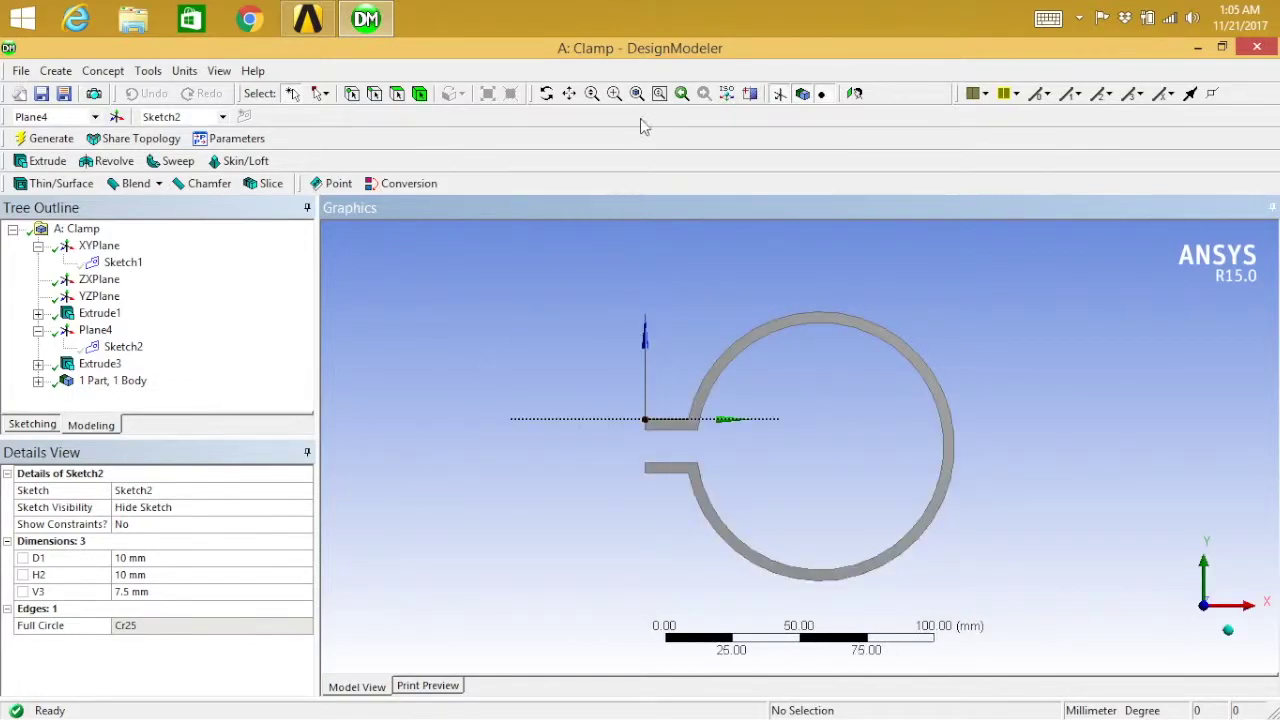
pyautogui.click(730, 93)
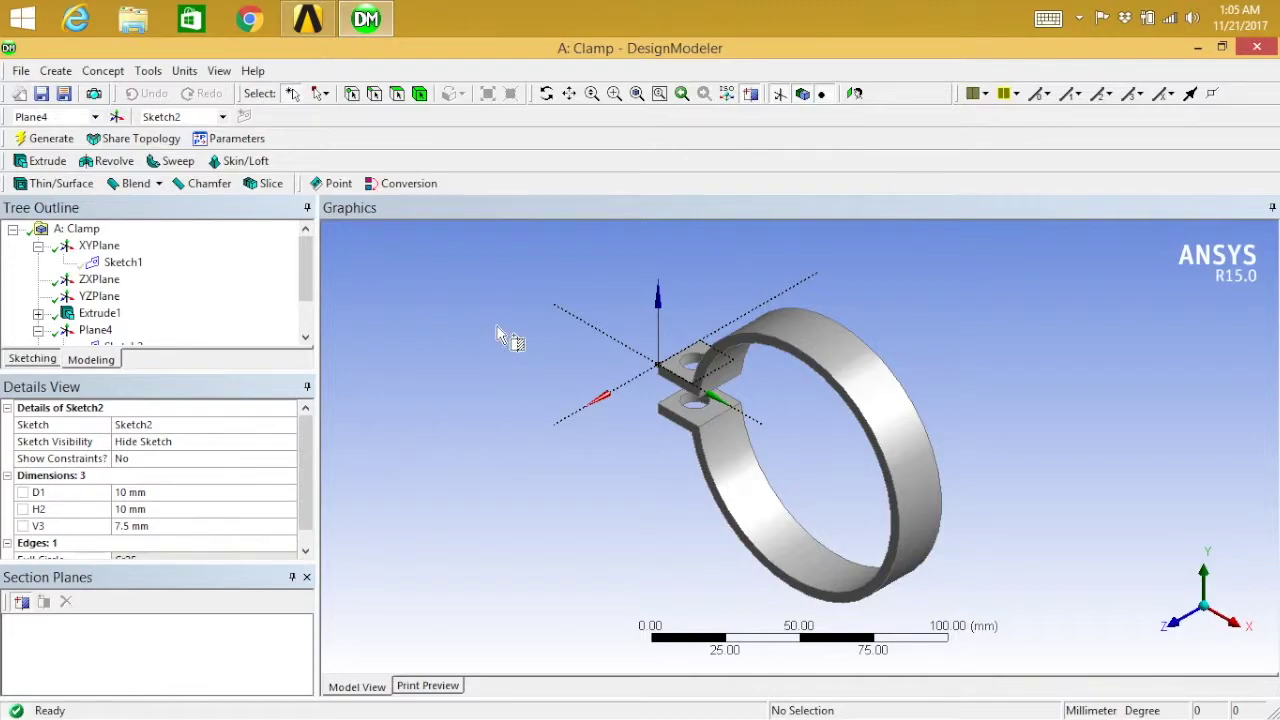
pyautogui.click(750, 93)
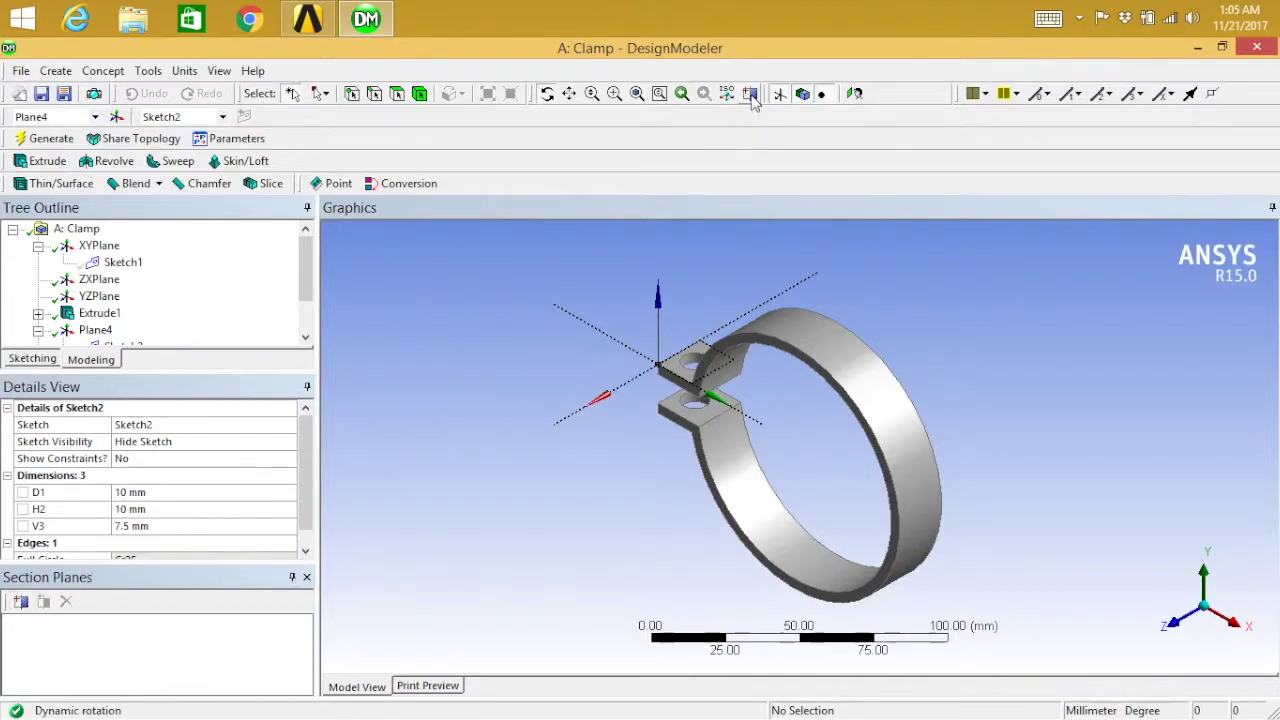
pyautogui.scroll(3, 538, 373)
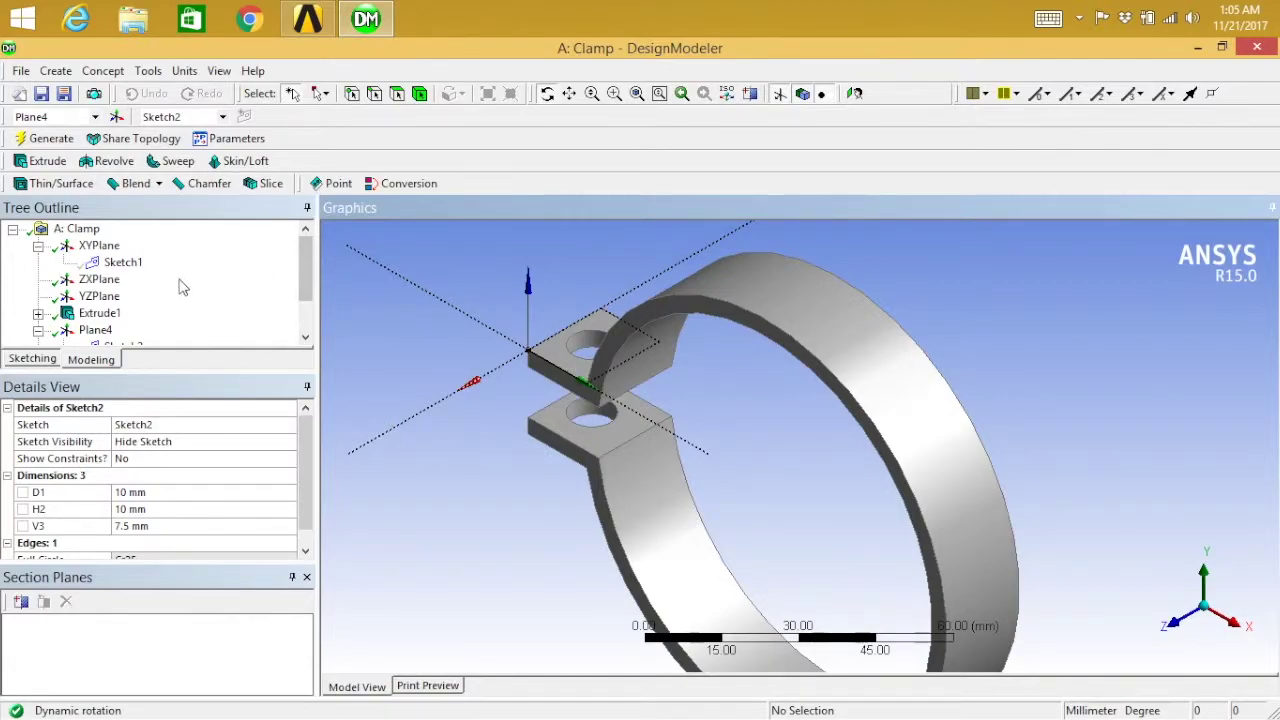
pyautogui.click(146, 185)
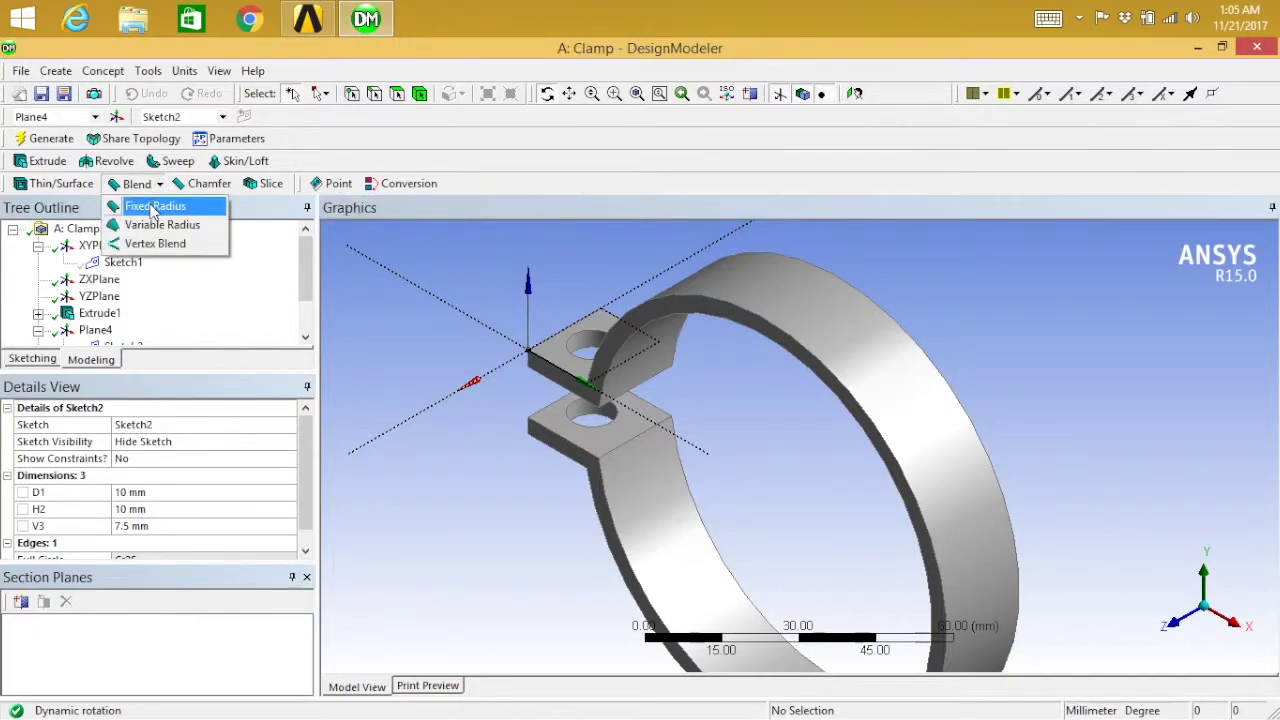
pyautogui.click(153, 207)
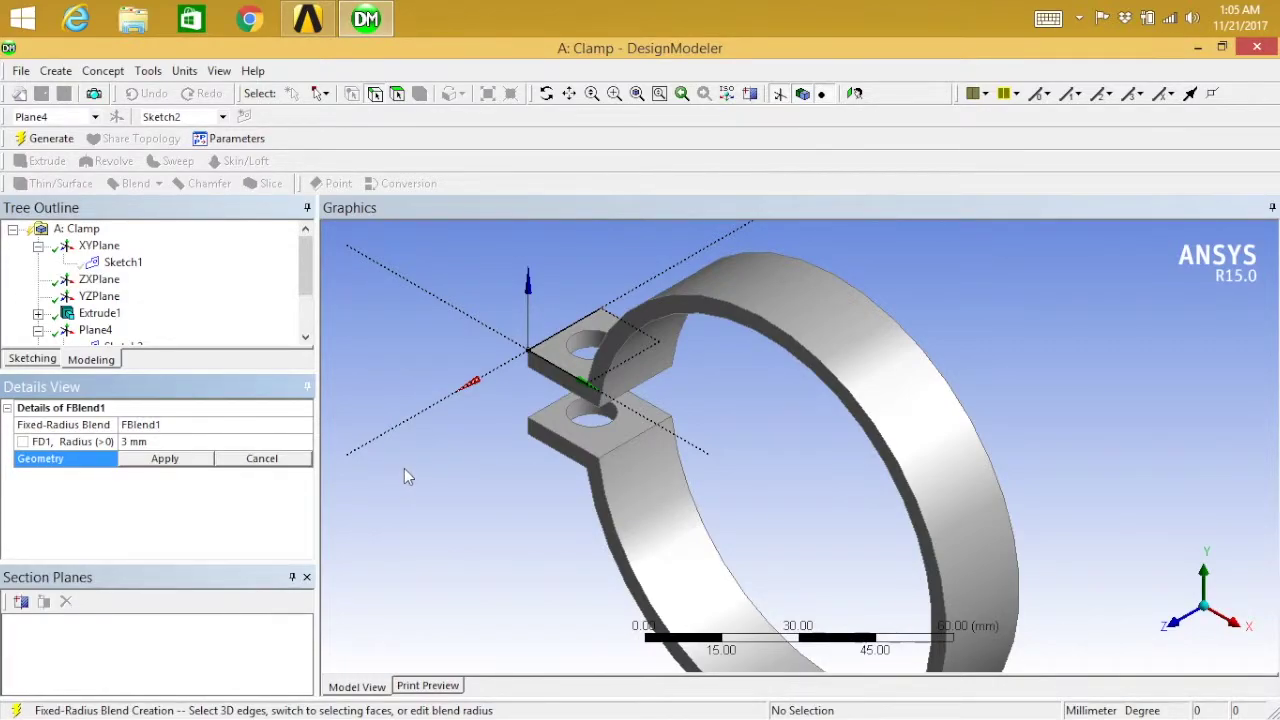
pyautogui.click(529, 430)
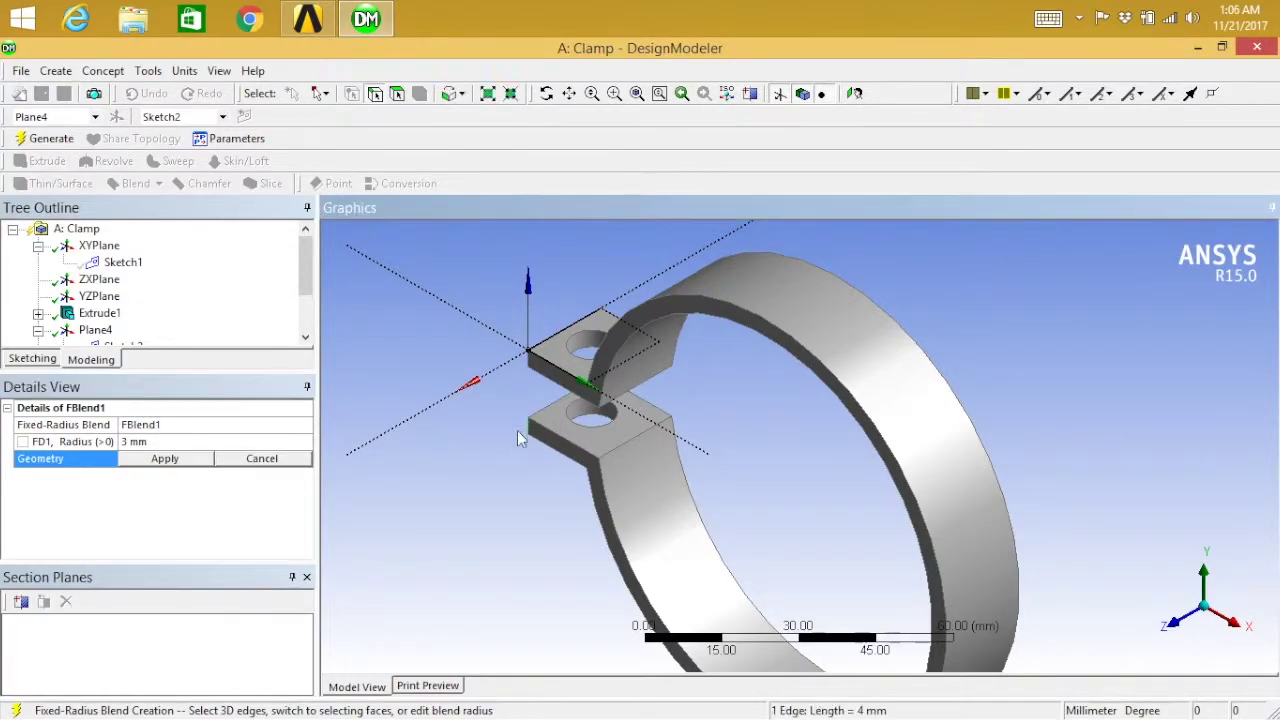
pyautogui.keyDown('ctrl'); pyautogui.click(529, 367); pyautogui.keyUp('ctrl')
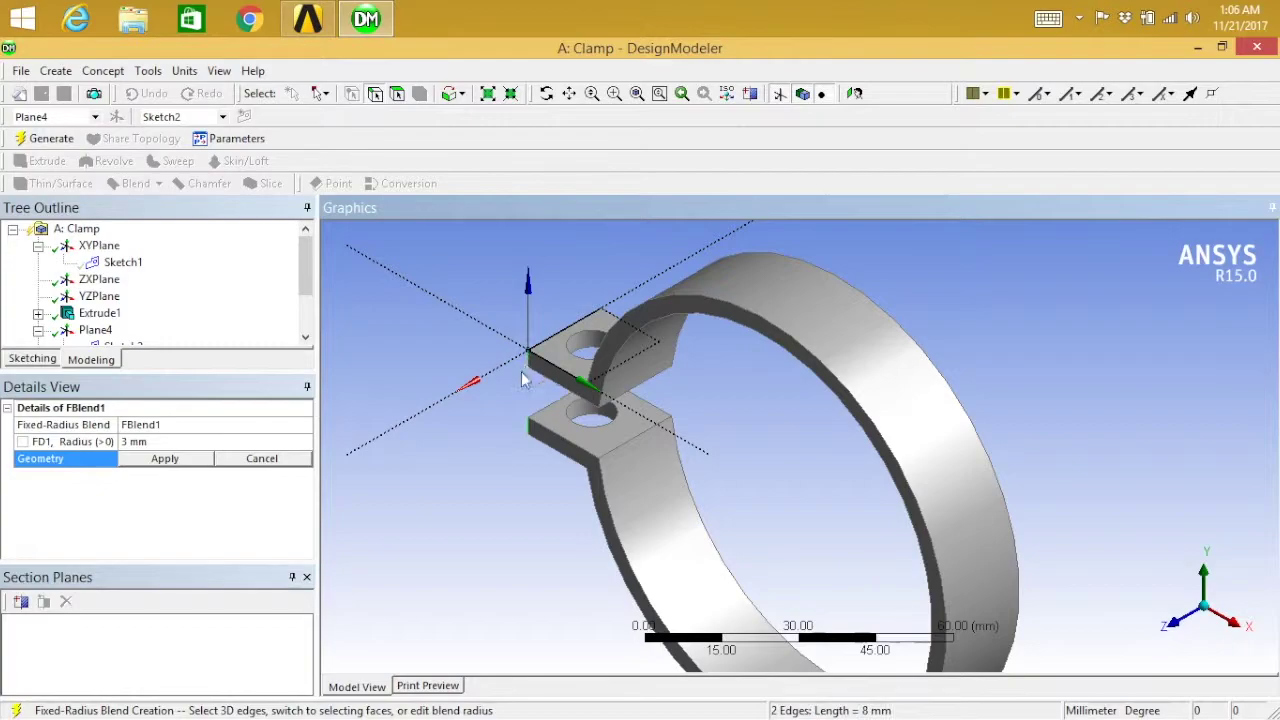
pyautogui.keyDown('ctrl'); pyautogui.moveTo(390, 326); pyautogui.dragTo(406, 331, button='middle'); pyautogui.keyUp('ctrl')
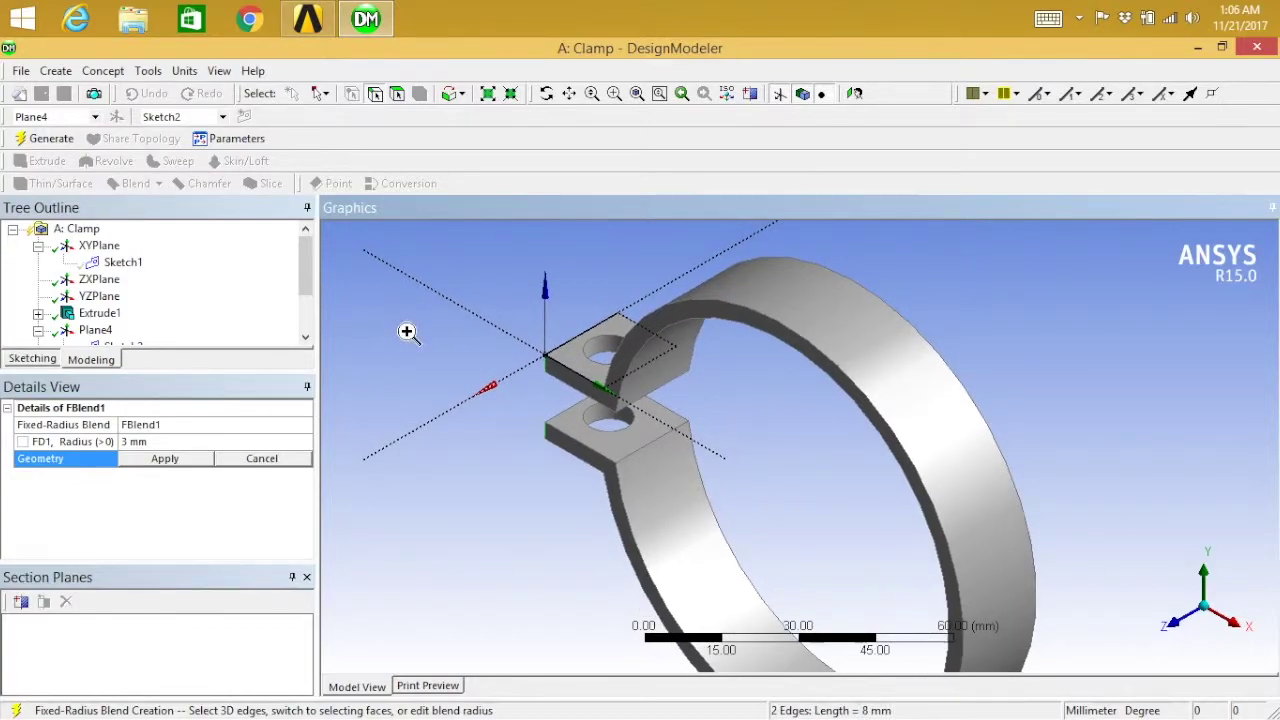
pyautogui.moveTo(406, 331); pyautogui.dragTo(423, 368, button='right')
pyautogui.rightClick(486, 353)
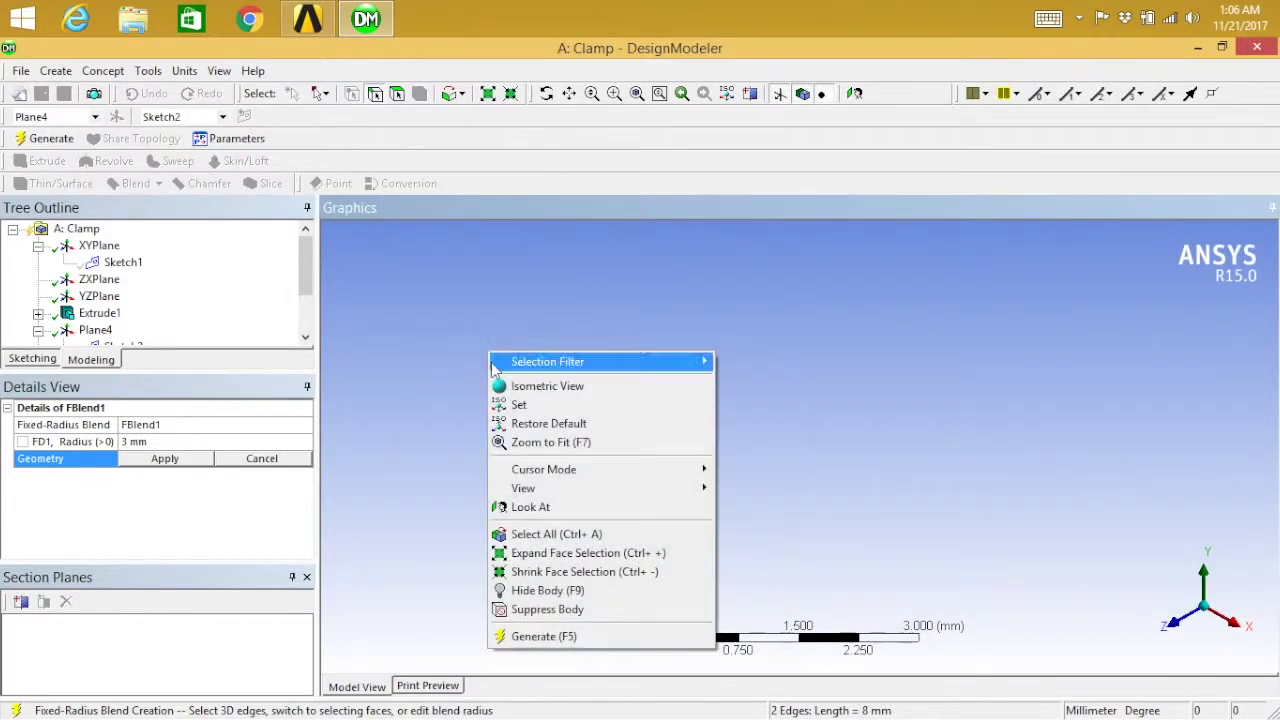
pyautogui.click(541, 446)
pyautogui.click(656, 302)
# Assign the four corner edges at the free ends of both tabs to the fixed-radius blend and set its radius to 5 mm.
pyautogui.moveTo(570, 370); pyautogui.dragTo(650, 477, button='middle')
pyautogui.scroll(6, 650, 477)
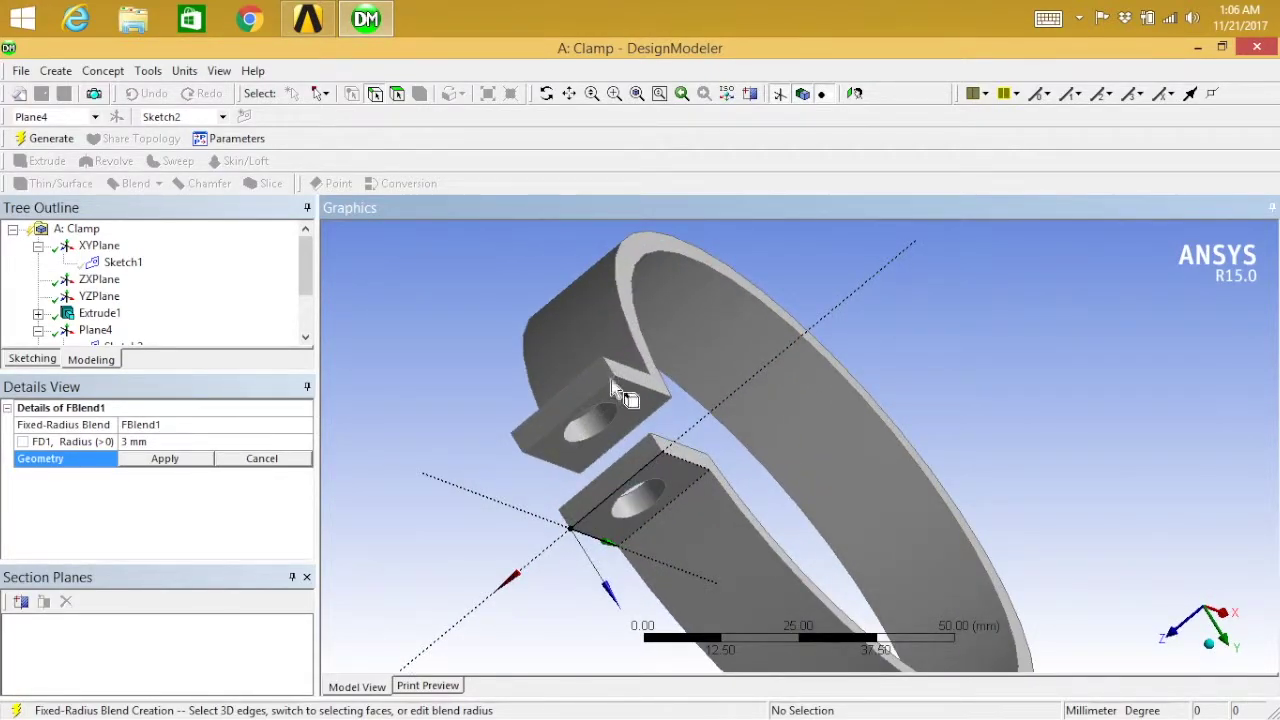
pyautogui.click(608, 366)
pyautogui.keyDown('ctrl'); pyautogui.click(661, 450); pyautogui.keyUp('ctrl')
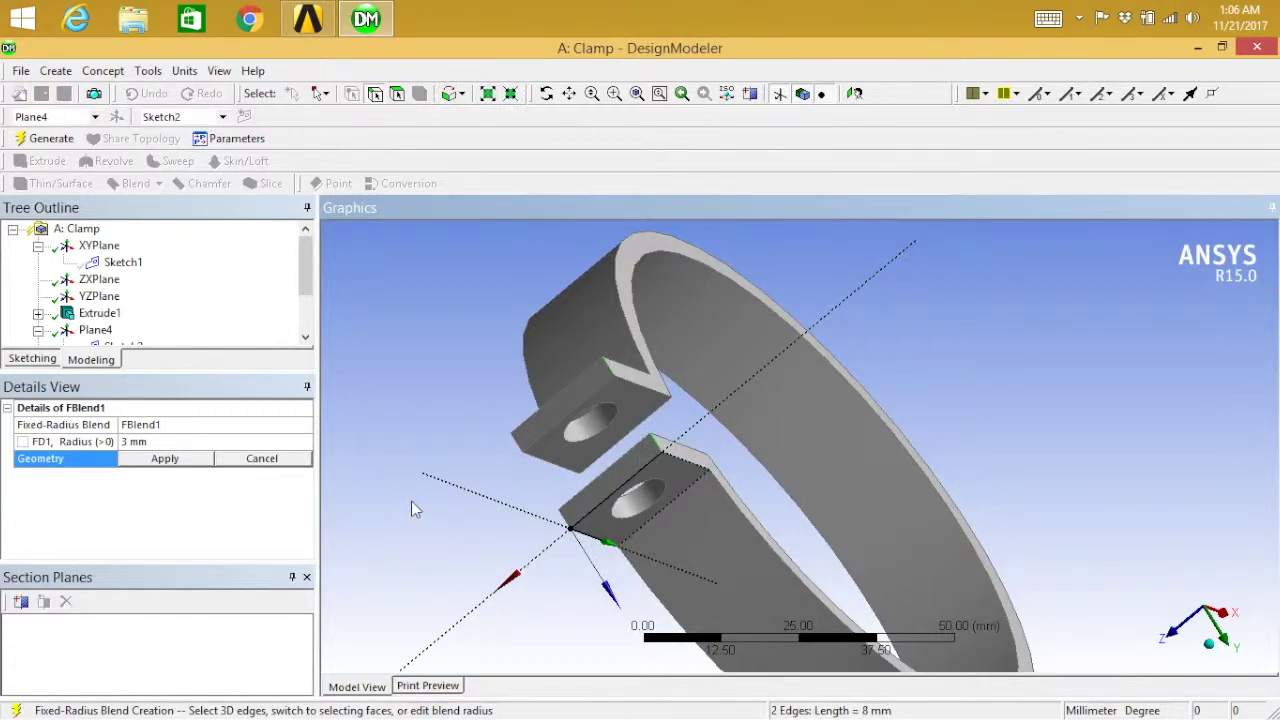
pyautogui.keyDown('ctrl'); pyautogui.click(570, 525); pyautogui.keyUp('ctrl')
pyautogui.click(165, 440)
pyautogui.write('5')
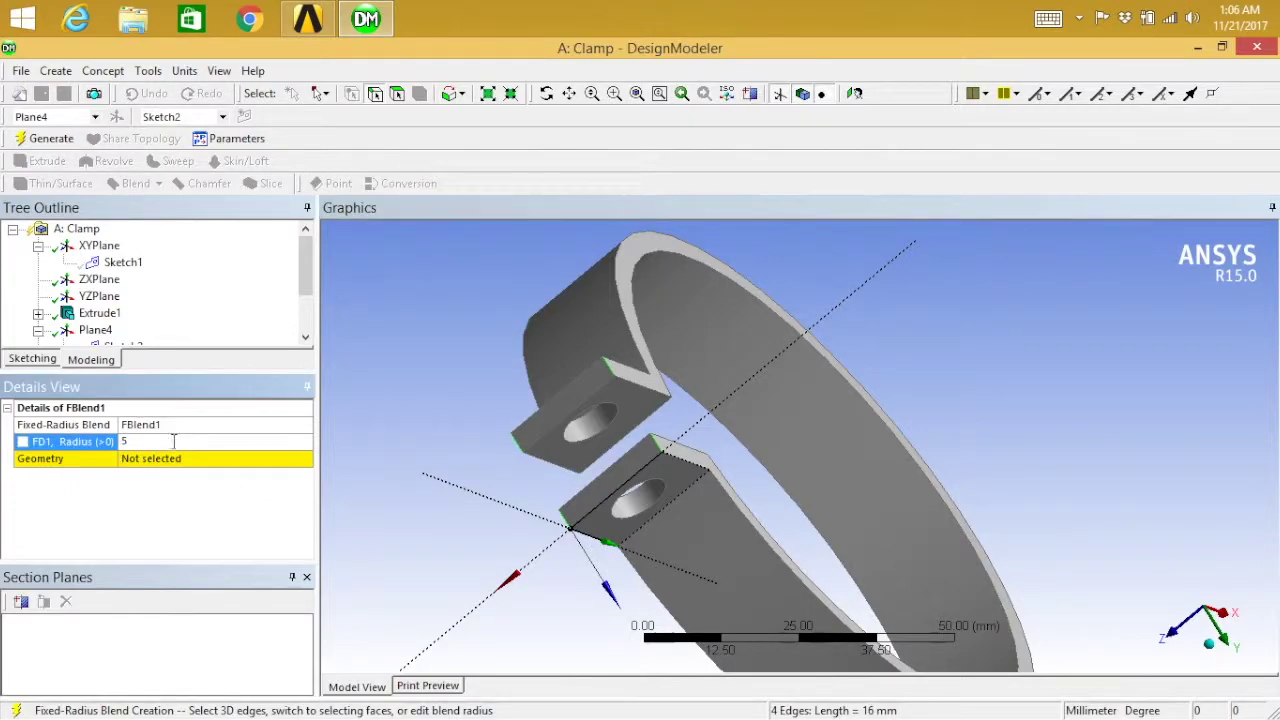
pyautogui.click(137, 460)
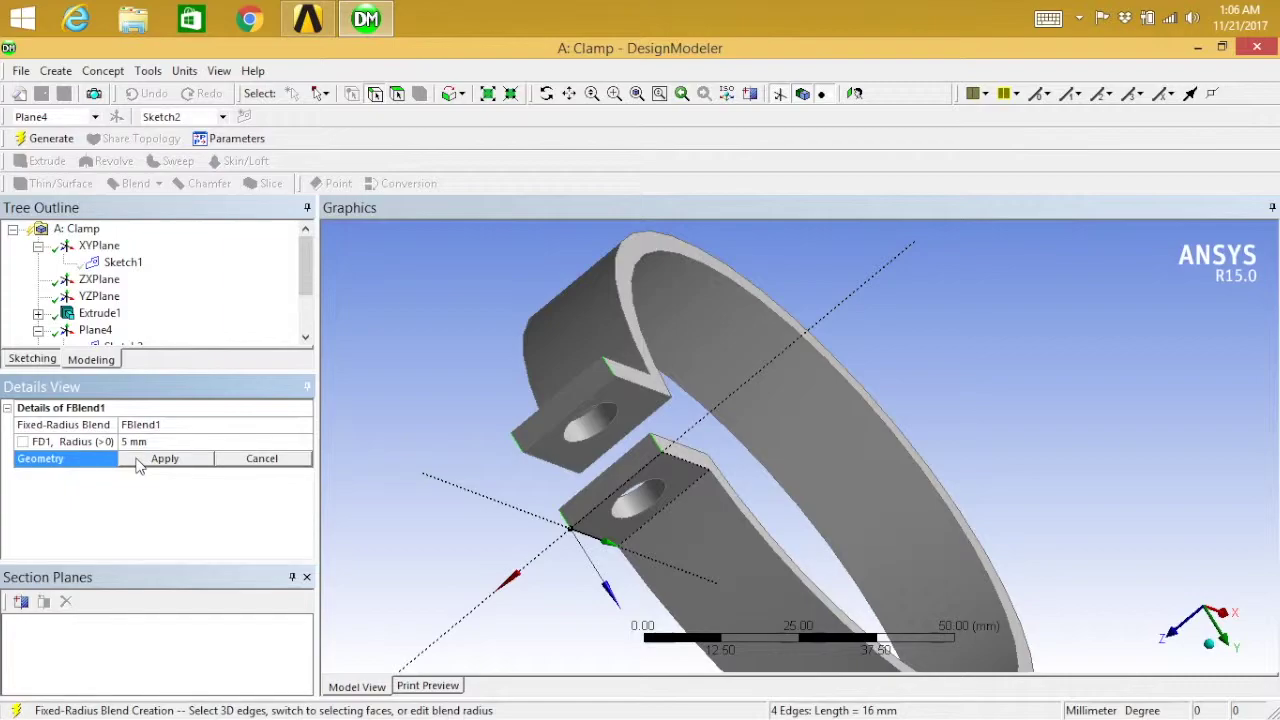
pyautogui.click(140, 462)
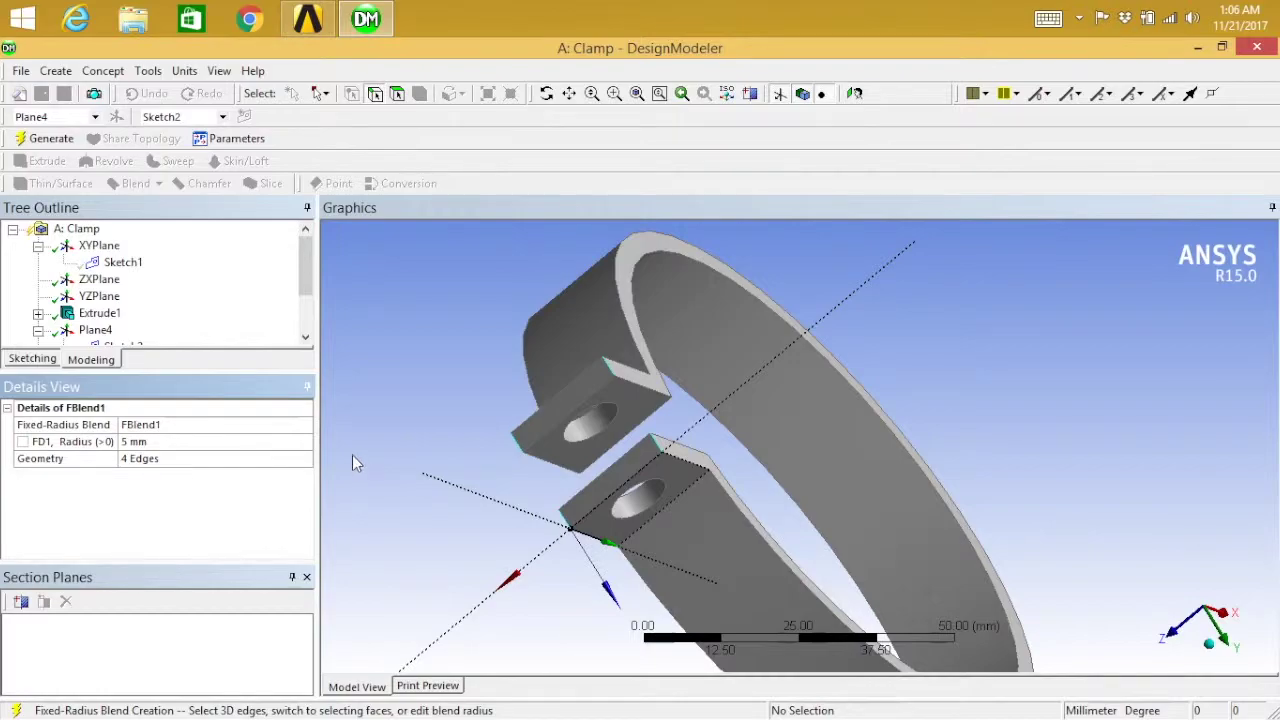
# Generate the fixed-radius blend on the tab corners and reorient the clamp from the front view to an upright isometric view.
pyautogui.click(42, 137)
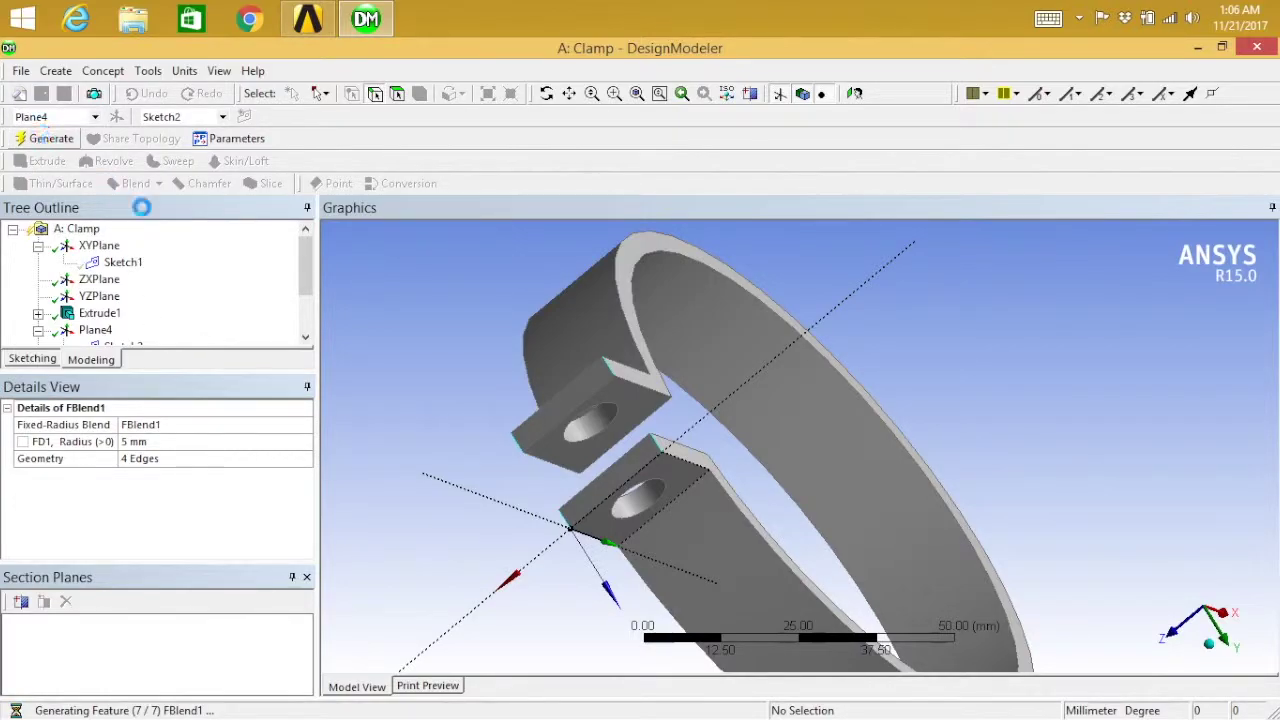
pyautogui.click(727, 93)
pyautogui.rightClick(530, 351)
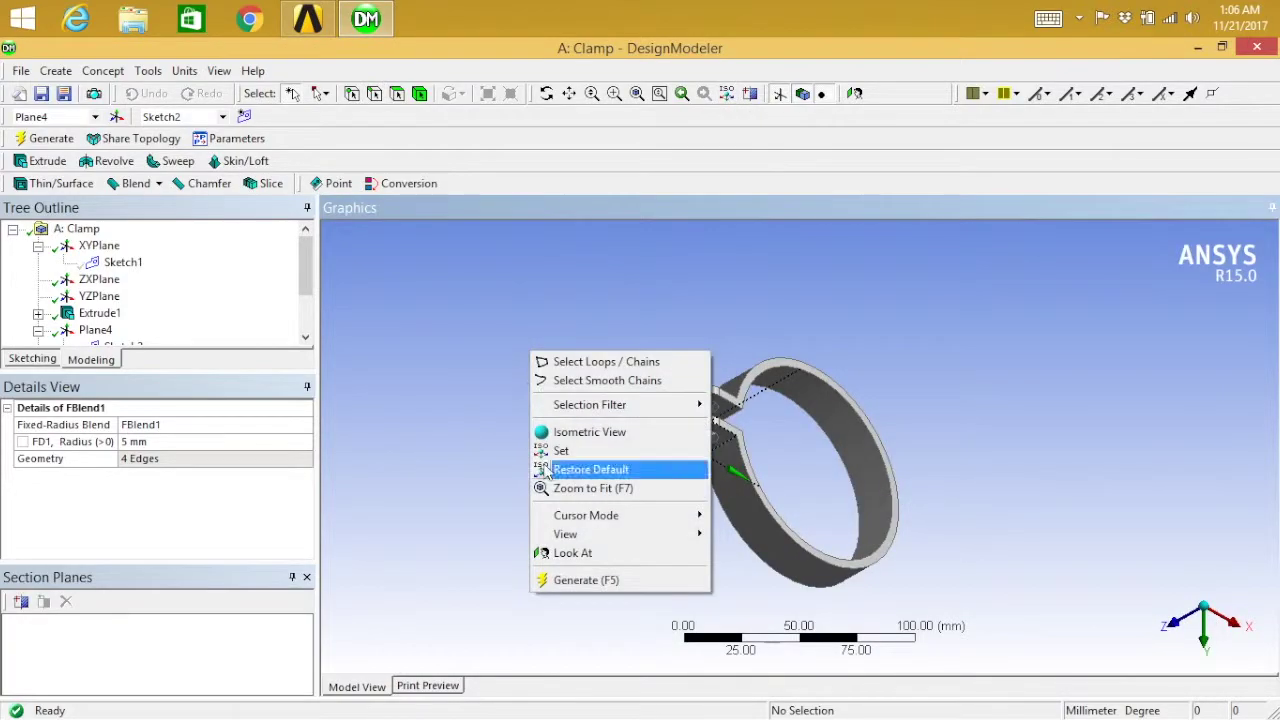
pyautogui.moveTo(572, 535)
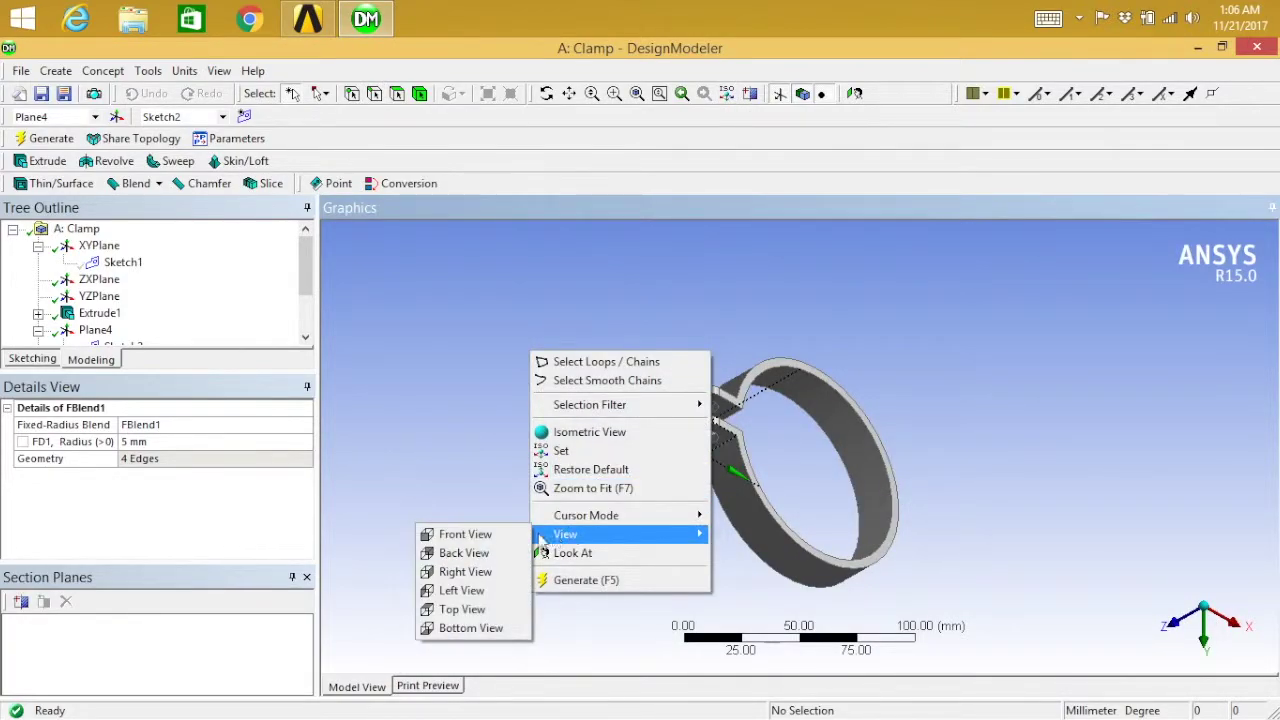
pyautogui.click(465, 533)
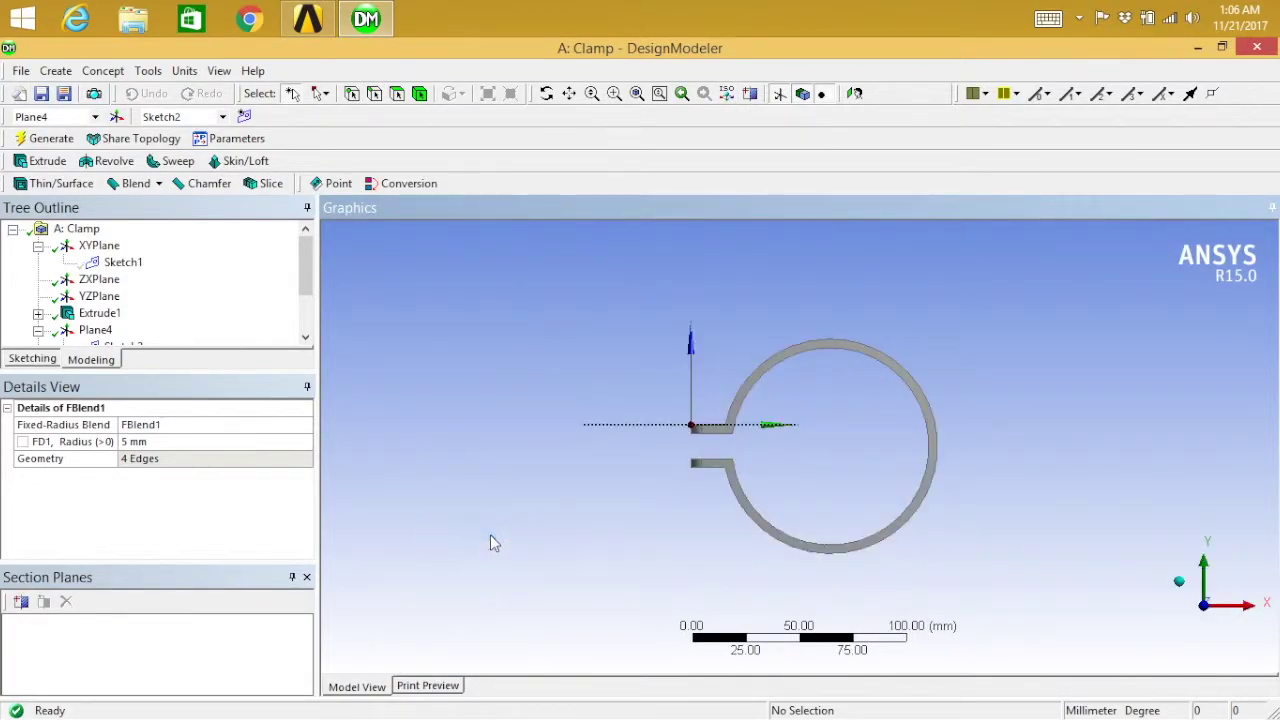
pyautogui.click(727, 93)
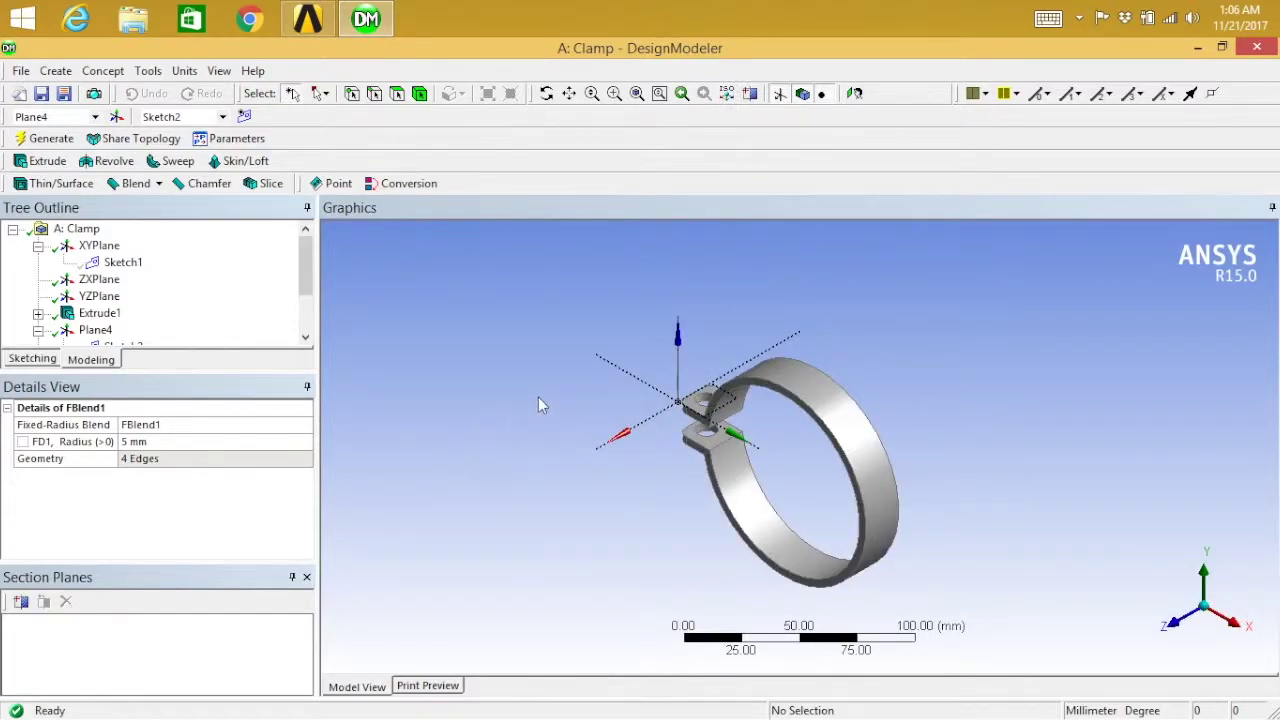
# Turn off the plane display and examine the clamp's rounded tabs and holes up close.
pyautogui.click(779, 93)
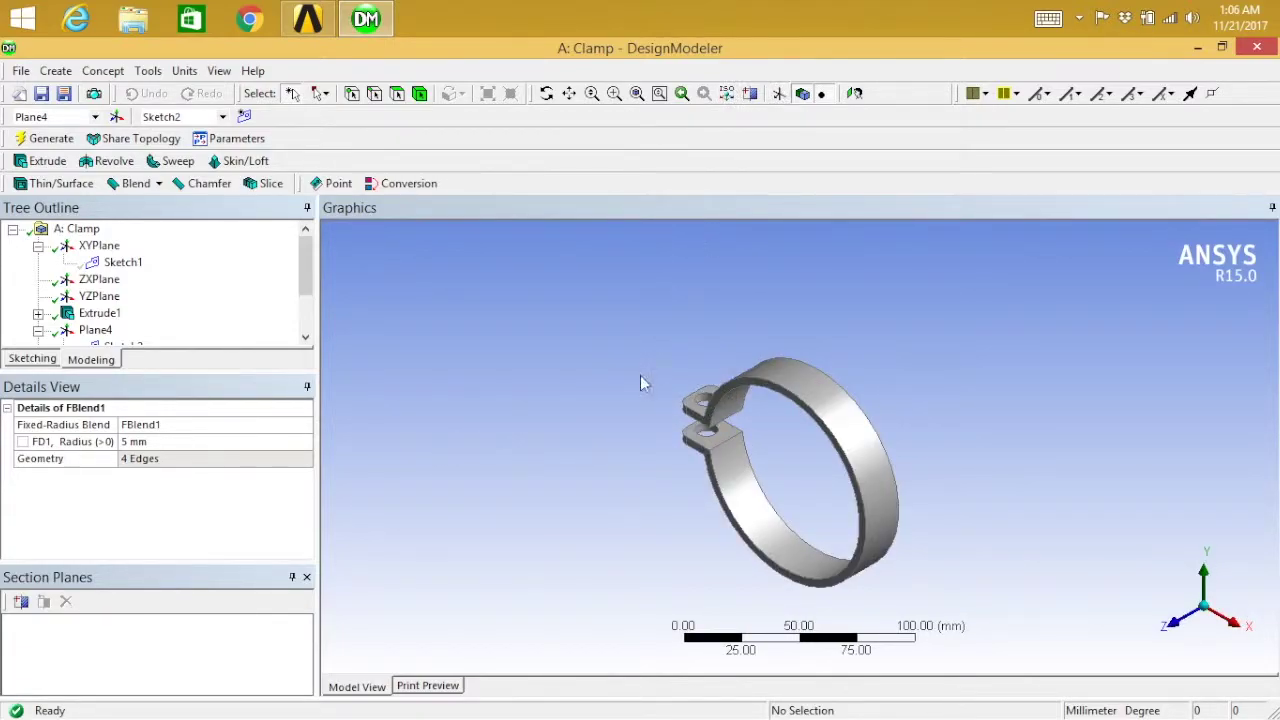
pyautogui.scroll(5, 633, 408)
pyautogui.moveTo(480, 397)
pyautogui.mouseDown(button='middle')
pyautogui.moveTo(543, 449)
pyautogui.moveTo(571, 351)
pyautogui.moveTo(477, 509)
pyautogui.moveTo(681, 462)
pyautogui.moveTo(714, 406)
pyautogui.moveTo(734, 317)
pyautogui.moveTo(548, 389)
pyautogui.moveTo(371, 400)
pyautogui.moveTo(251, 374)
pyautogui.moveTo(377, 420)
pyautogui.moveTo(863, 363)
pyautogui.moveTo(994, 514)
pyautogui.moveTo(1058, 390)
pyautogui.moveTo(800, 566)
pyautogui.moveTo(443, 551)
pyautogui.moveTo(414, 606)
pyautogui.moveTo(549, 557)
pyautogui.moveTo(354, 563)
pyautogui.moveTo(774, 477)
pyautogui.moveTo(634, 329)
pyautogui.moveTo(462, 352)
pyautogui.moveTo(760, 303)
pyautogui.moveTo(686, 537)
pyautogui.moveTo(354, 560)
pyautogui.moveTo(708, 596)
pyautogui.moveTo(814, 400)
pyautogui.moveTo(643, 371)
pyautogui.moveTo(514, 380)
pyautogui.moveTo(486, 372)
pyautogui.moveTo(480, 354)
pyautogui.moveTo(476, 378)
pyautogui.mouseUp(button='middle')
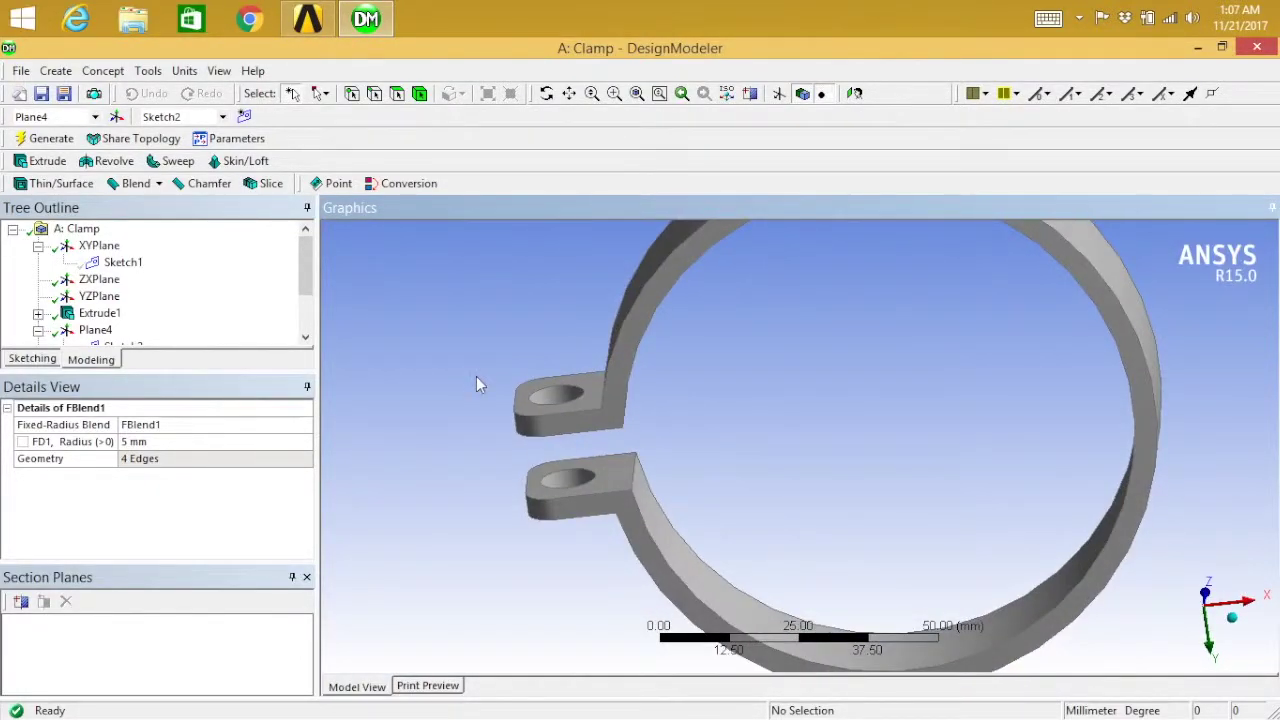
pyautogui.scroll(-5, 477, 384)
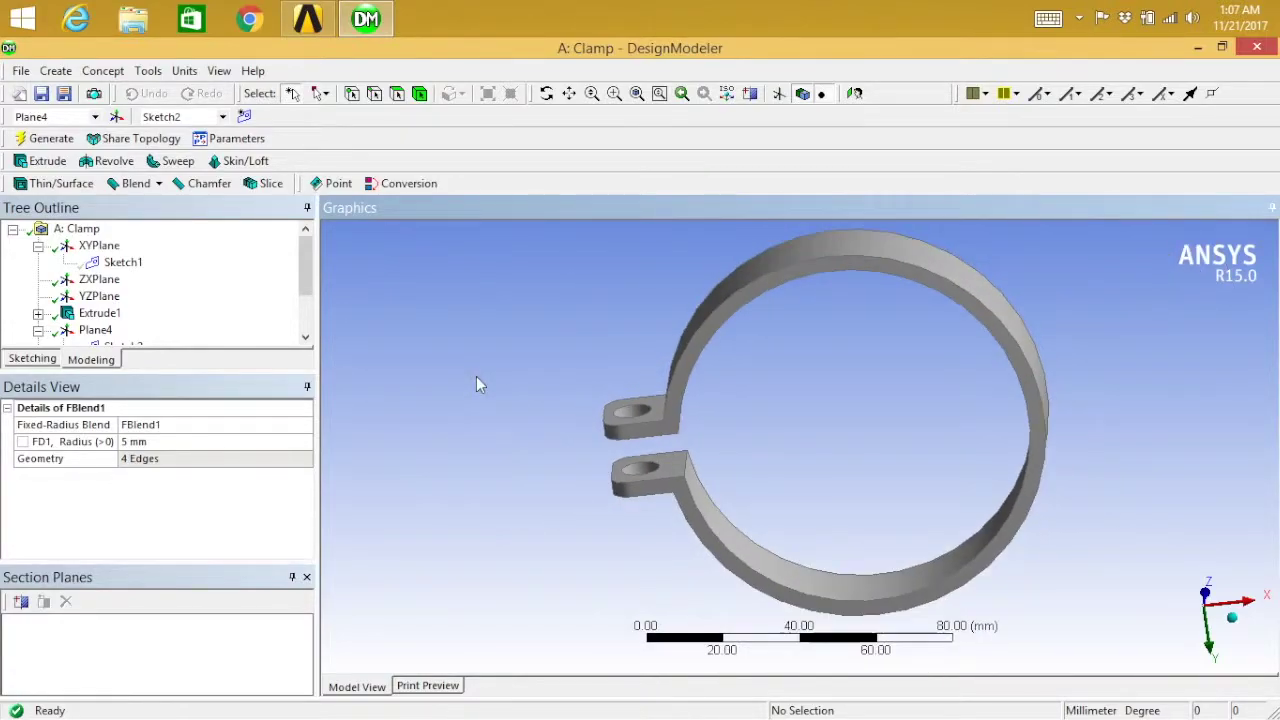